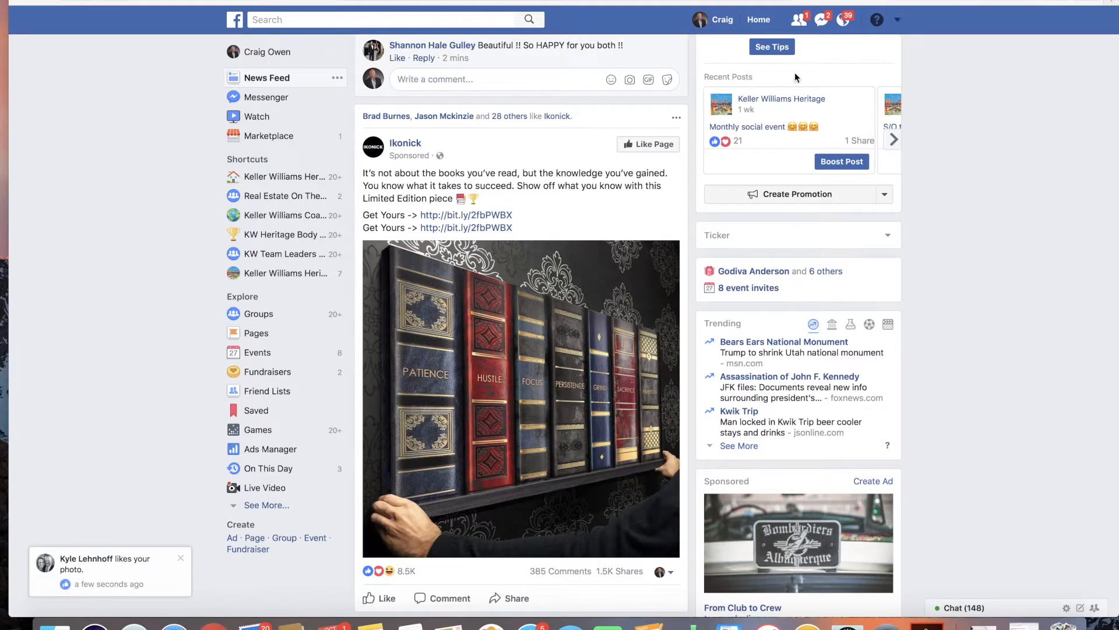
# Step: Switch to the Keller Williams Heritage business page and scroll through its content and recent posts
pyautogui.click(897, 21)
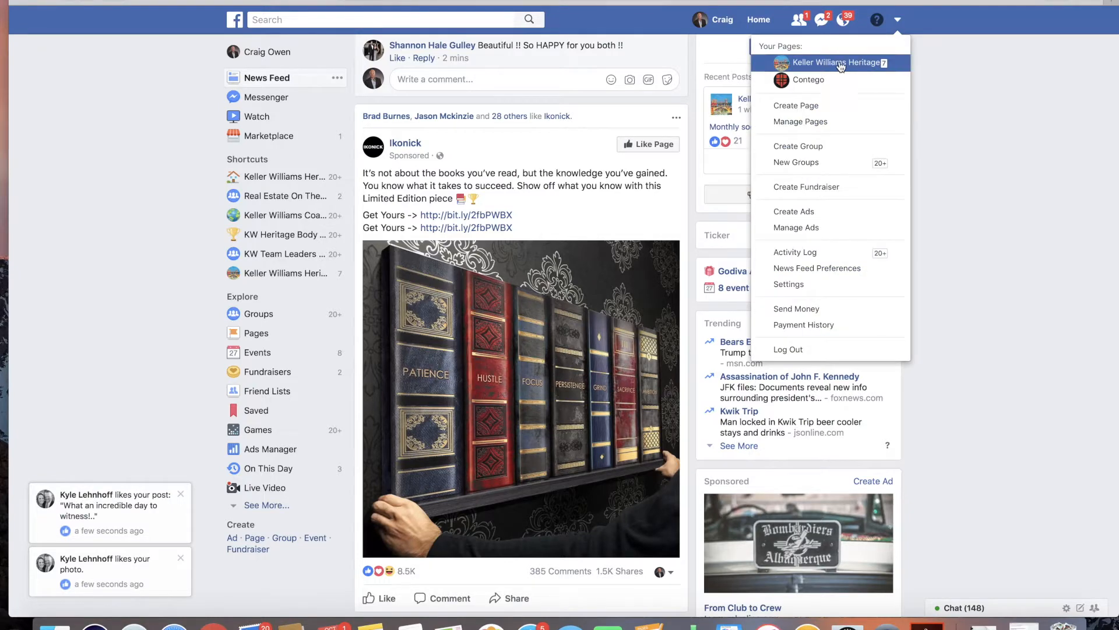
pyautogui.click(841, 64)
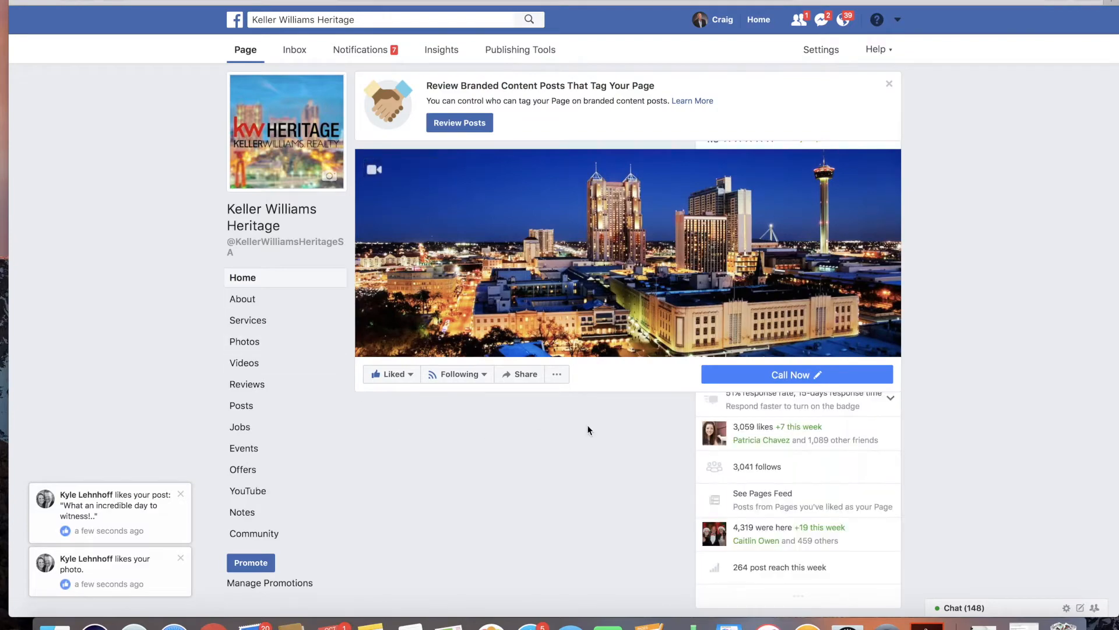
pyautogui.scroll(-5, 586, 417)
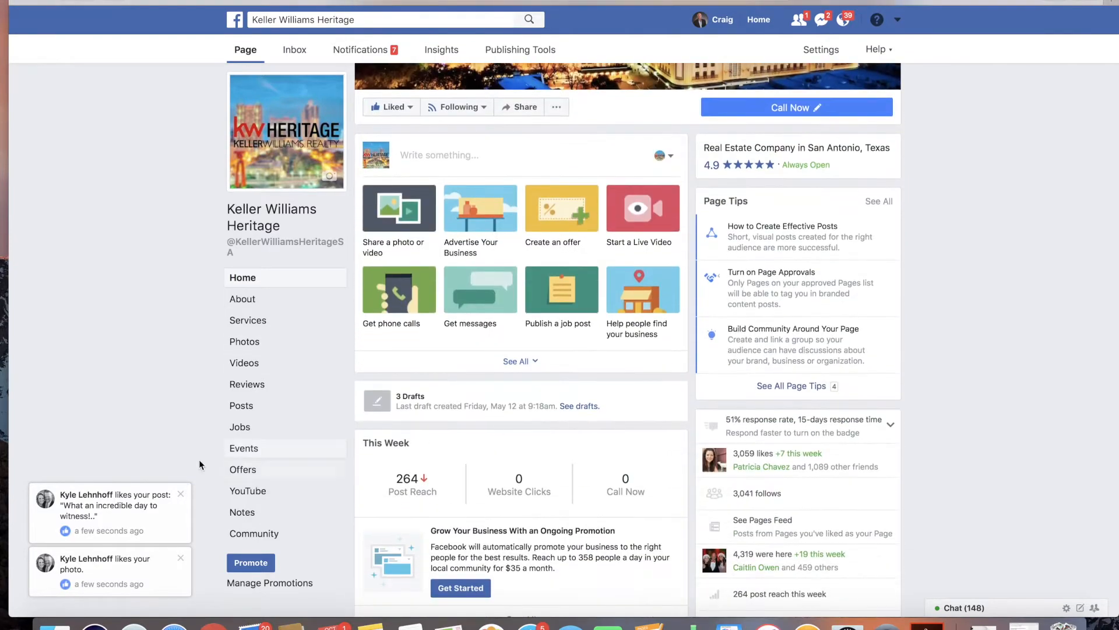
pyautogui.scroll(-8, 499, 499)
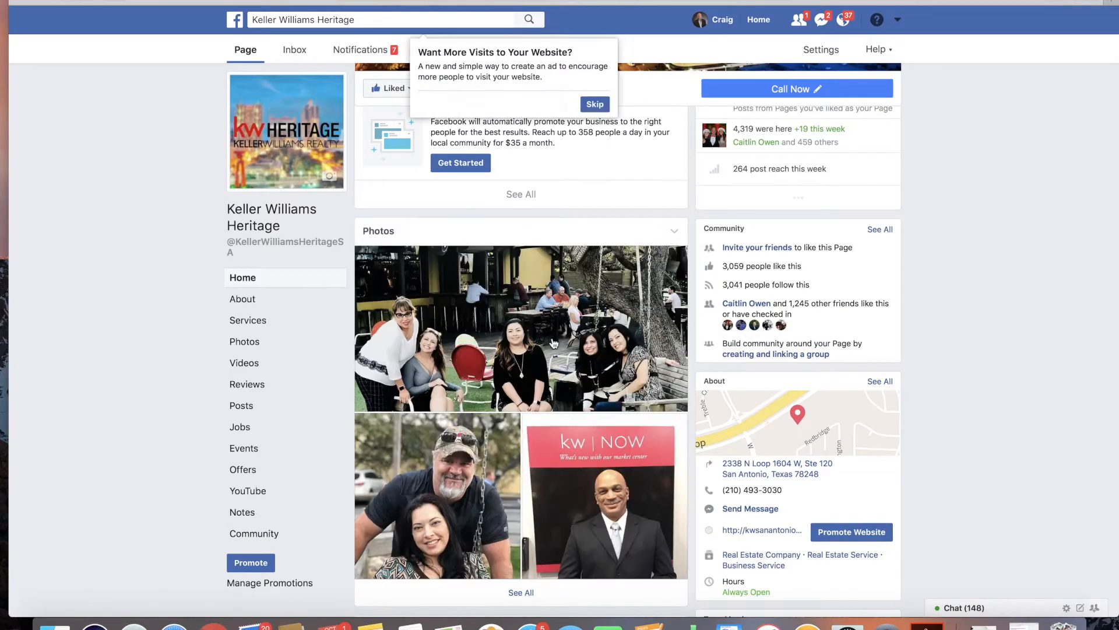
pyautogui.scroll(-4, 551, 338)
pyautogui.scroll(5, 553, 334)
pyautogui.scroll(-6, 553, 333)
pyautogui.scroll(-16, 553, 332)
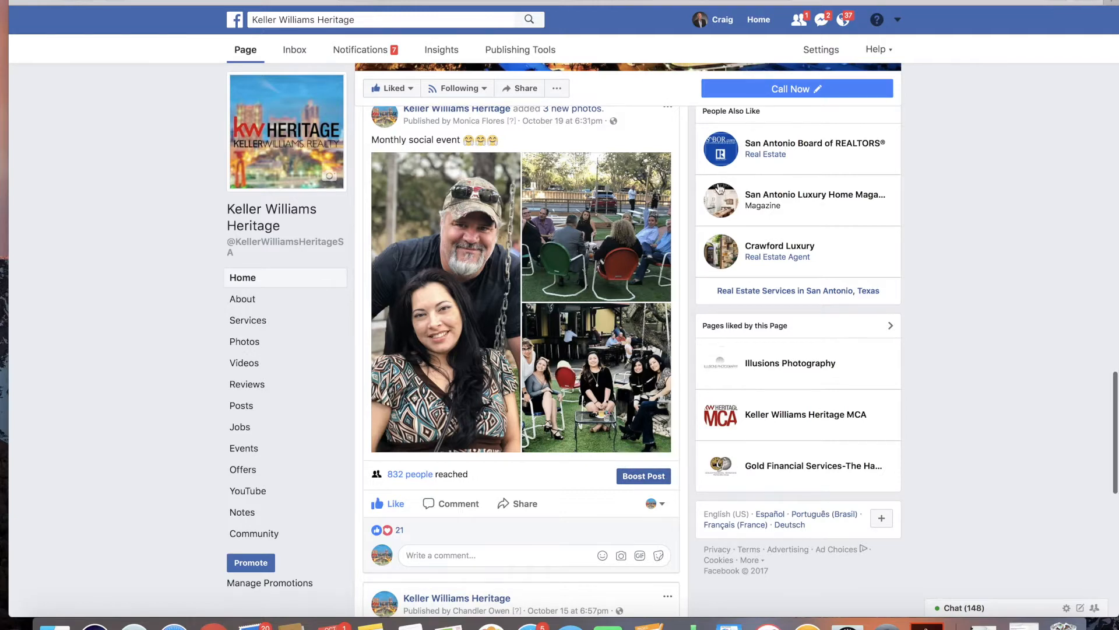
# Step: Return to the news feed and open Ads Manager
pyautogui.click(754, 23)
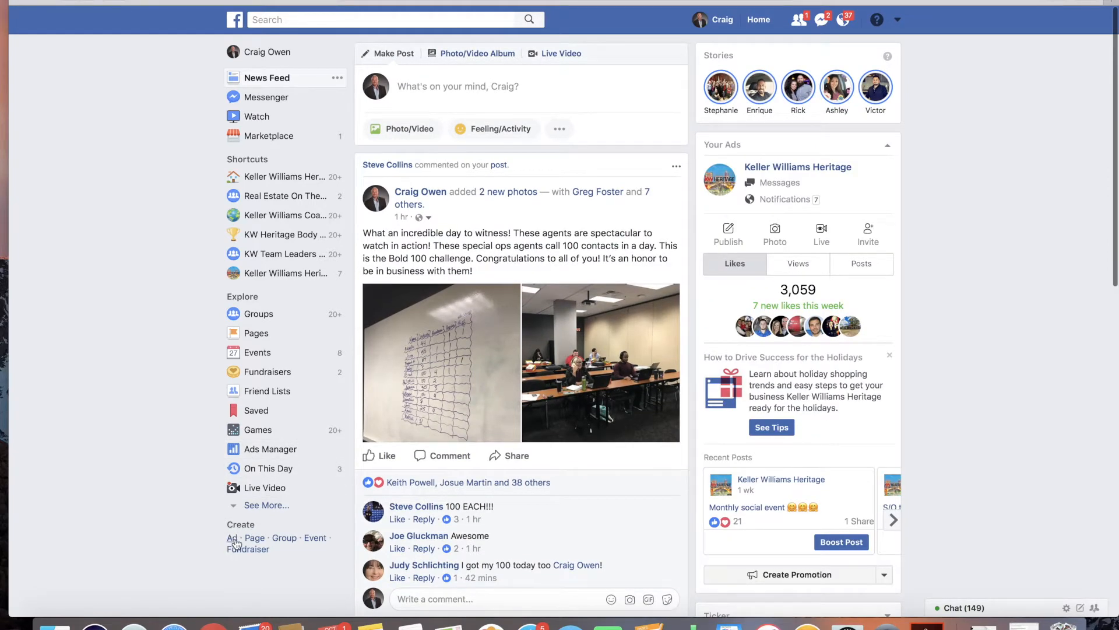
pyautogui.click(287, 452)
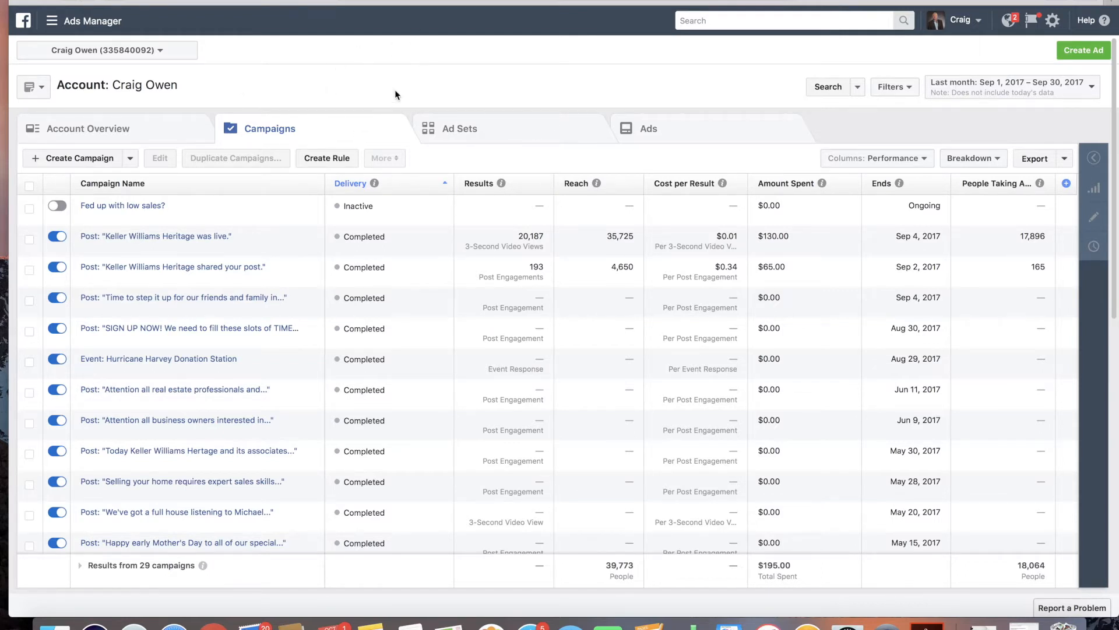
# Step: Start a new ad, discard the previously saved lead generation draft by starting over, and close the ad creation flow
pyautogui.click(1082, 49)
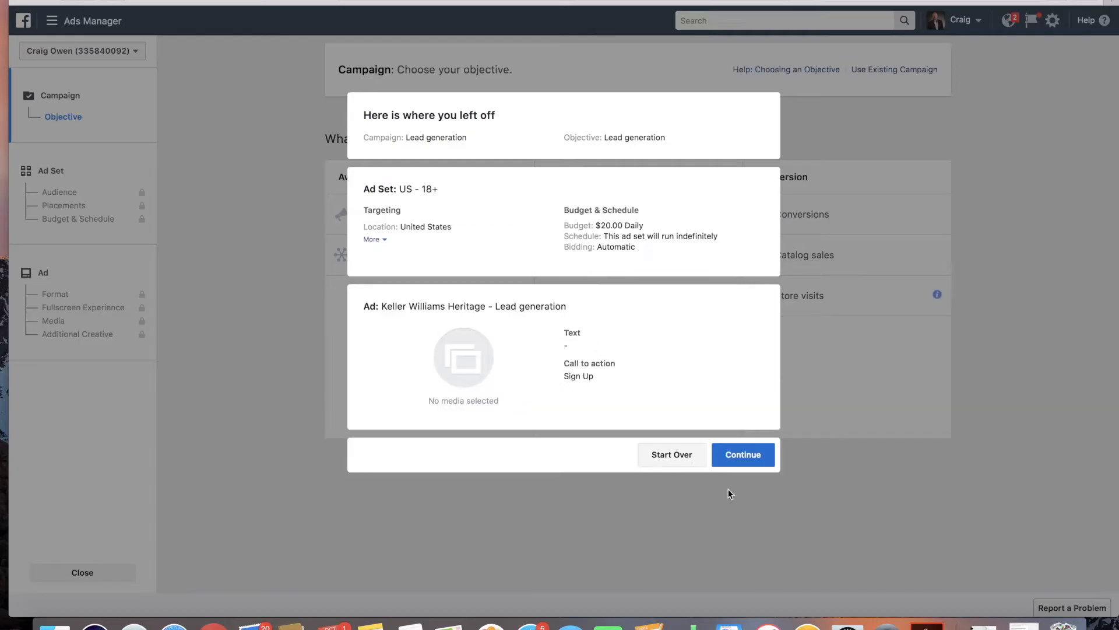
pyautogui.click(677, 454)
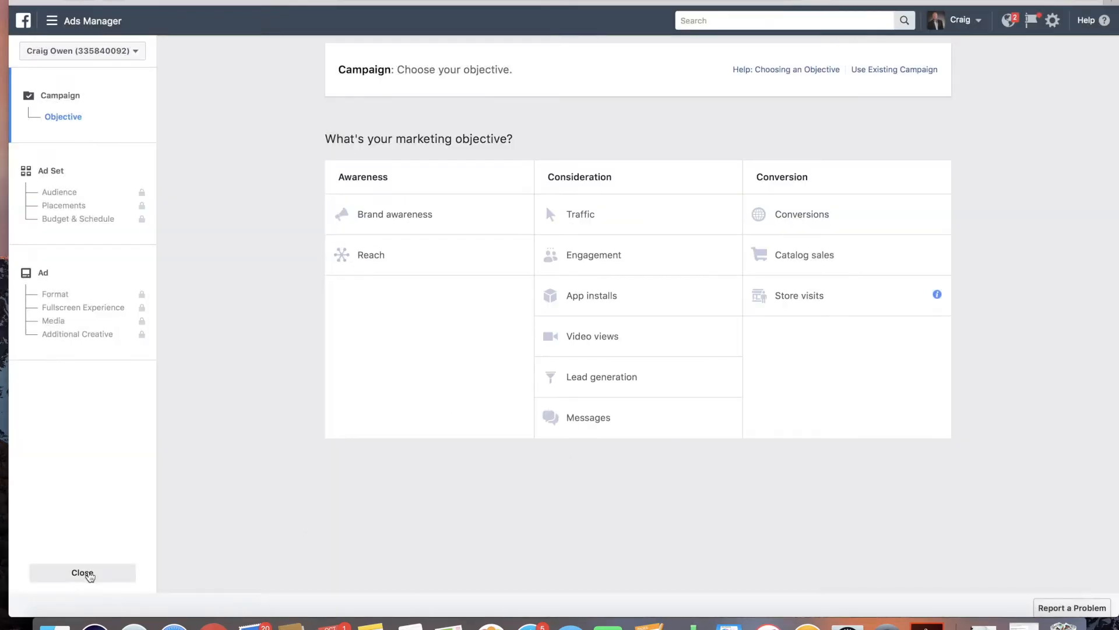
pyautogui.click(92, 572)
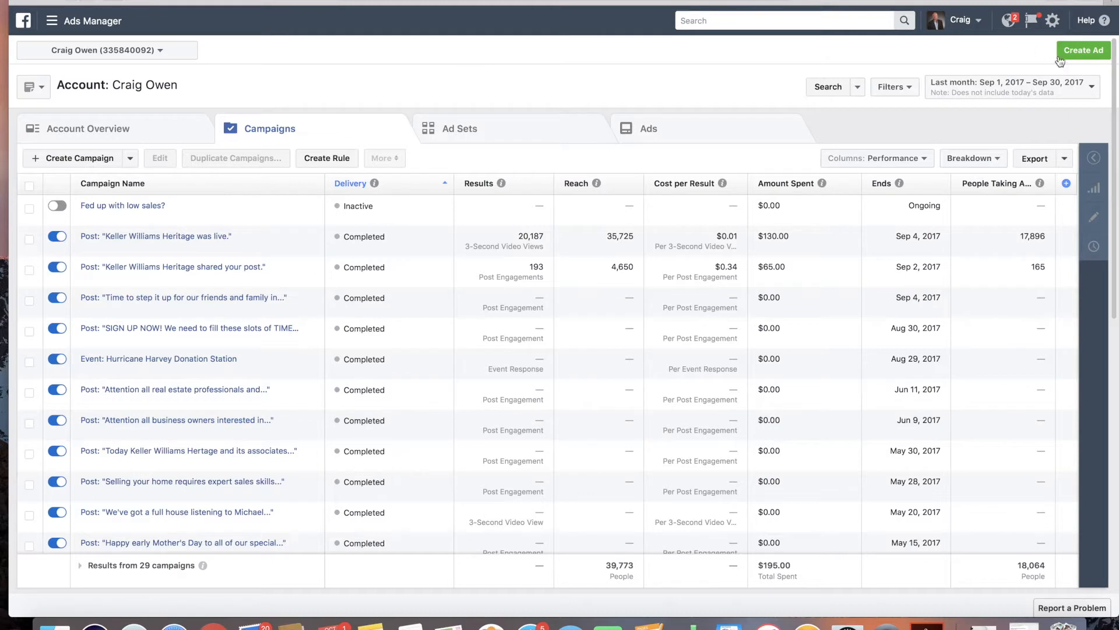
# Step: Start creating a new ad and choose Lead generation as the marketing objective
pyautogui.click(1077, 51)
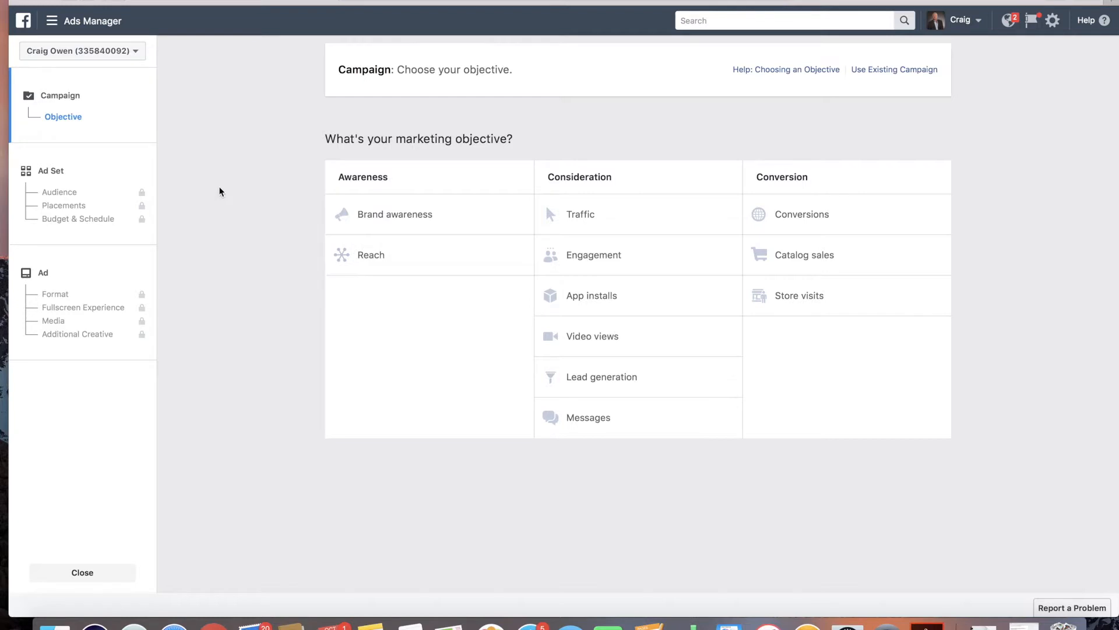
pyautogui.moveTo(543, 174); pyautogui.dragTo(640, 182)
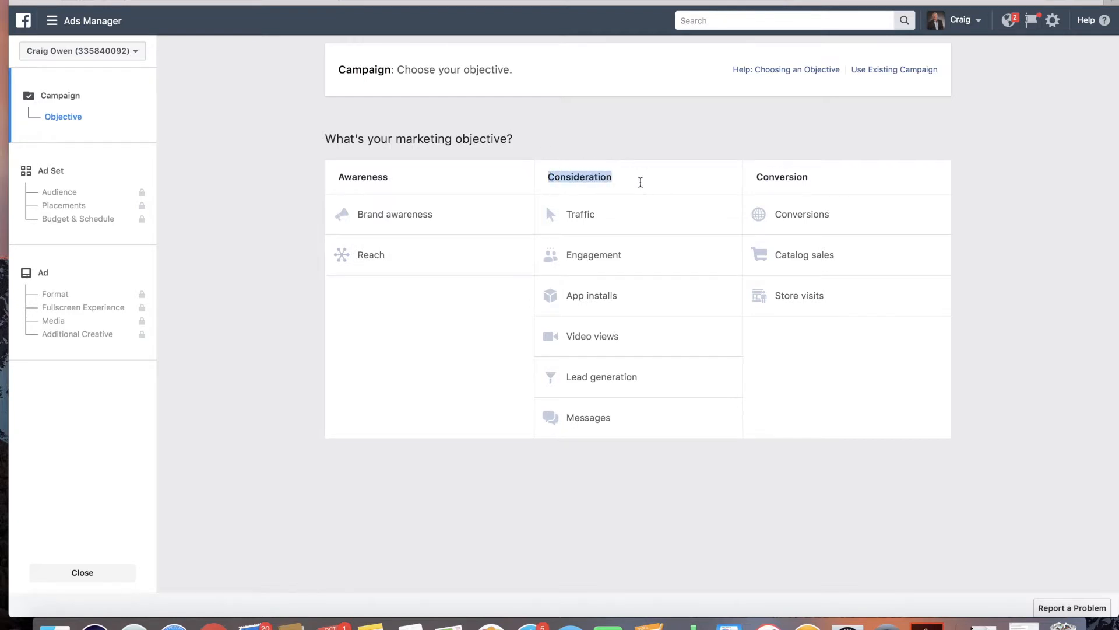
pyautogui.click(641, 184)
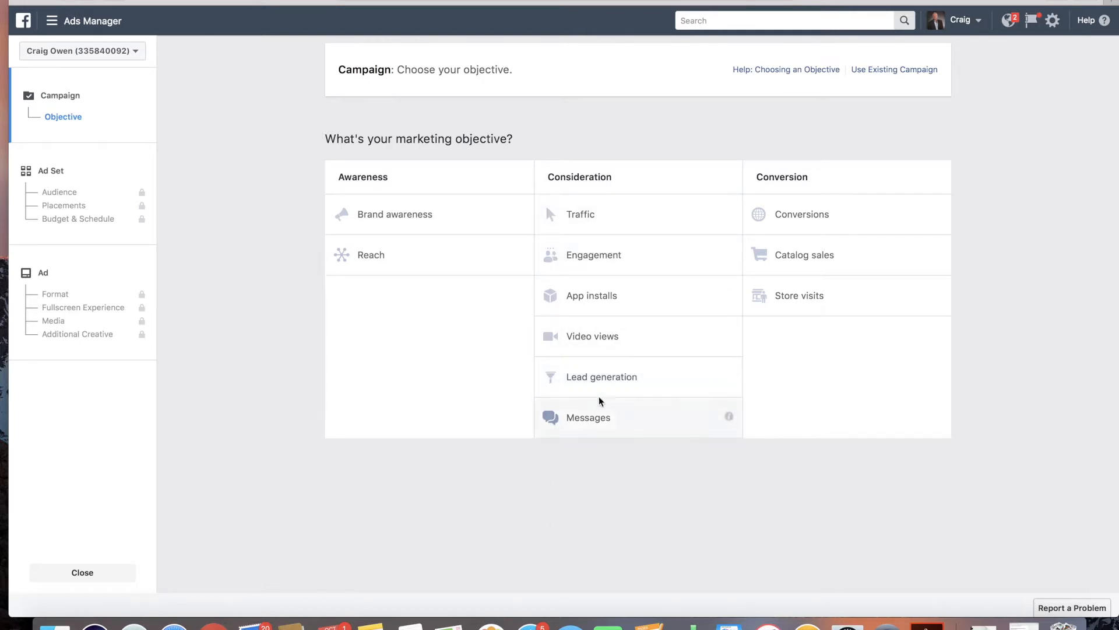
pyautogui.click(597, 378)
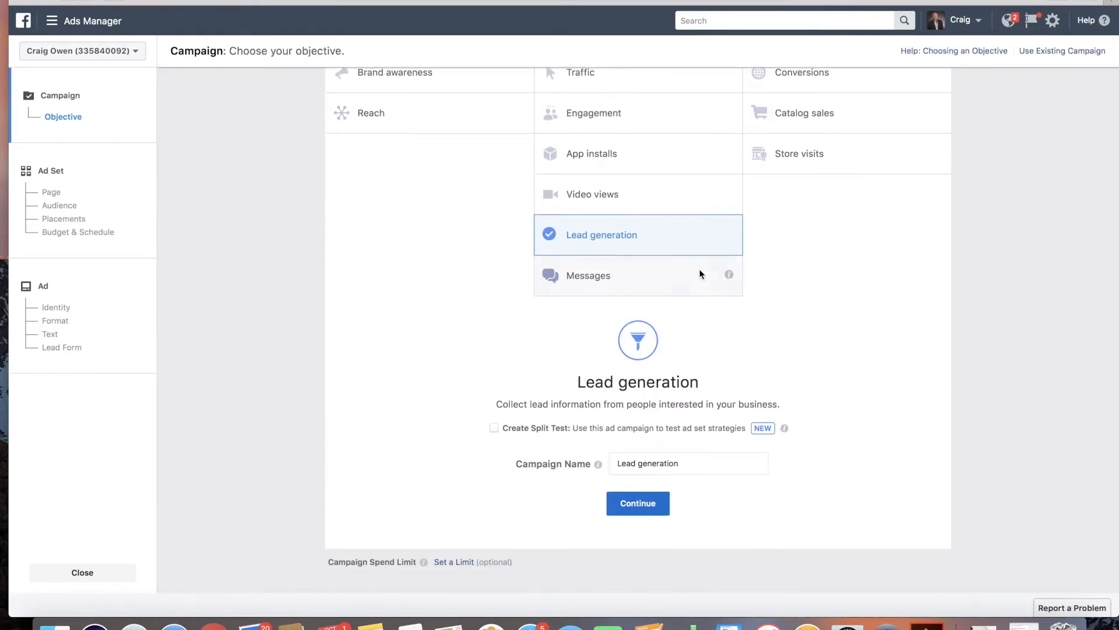
# Step: Keep the campaign name Lead generation and continue to the ad set setup
pyautogui.click(648, 461)
pyautogui.moveTo(597, 461)
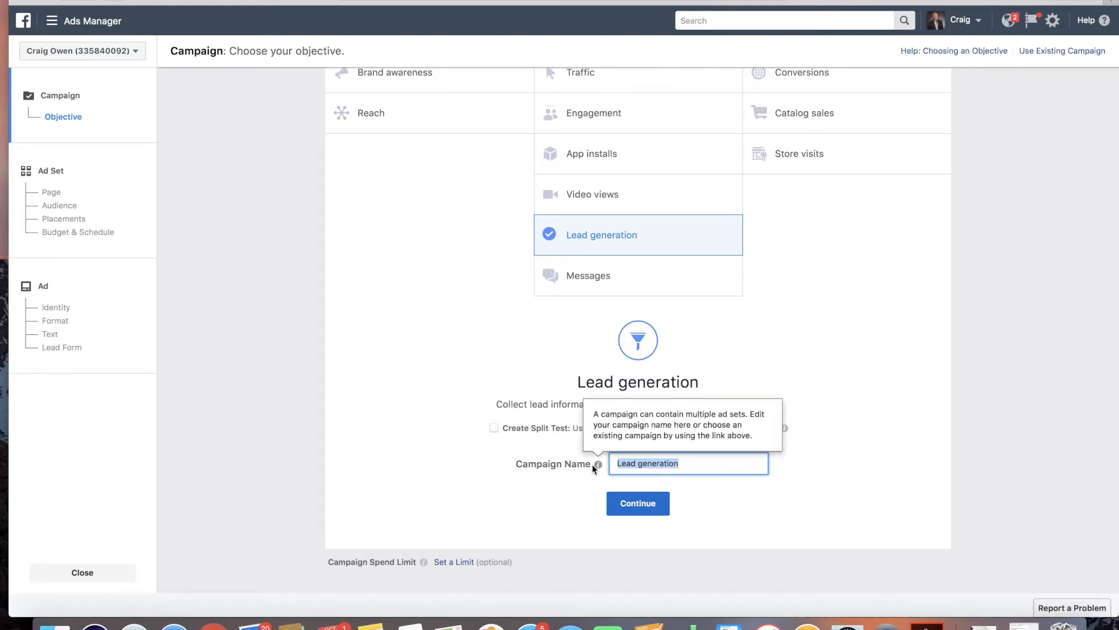
pyautogui.moveTo(590, 464); pyautogui.dragTo(517, 462)
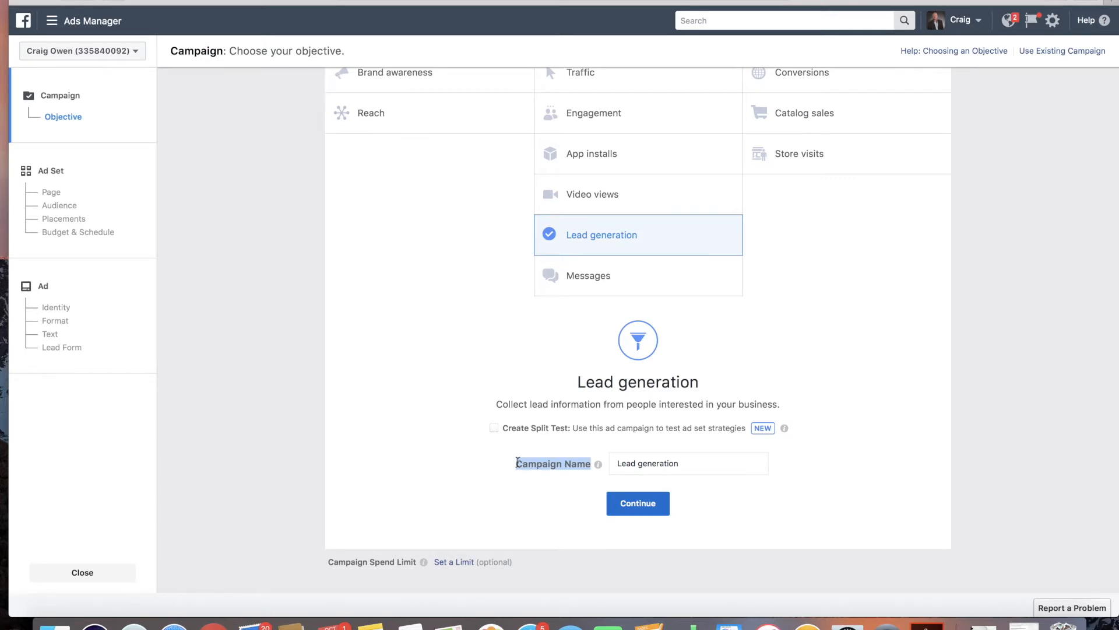
pyautogui.doubleClick(517, 462)
pyautogui.moveTo(518, 462); pyautogui.dragTo(577, 466)
pyautogui.click(577, 467)
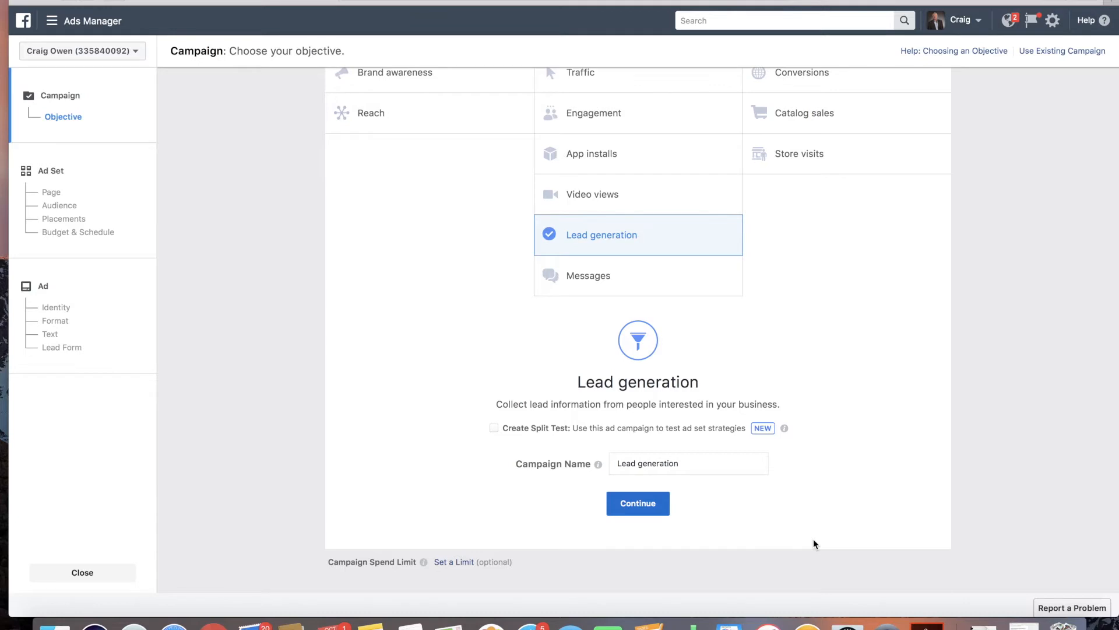
pyautogui.doubleClick(681, 464)
pyautogui.moveTo(682, 464); pyautogui.dragTo(611, 462)
pyautogui.click(694, 461)
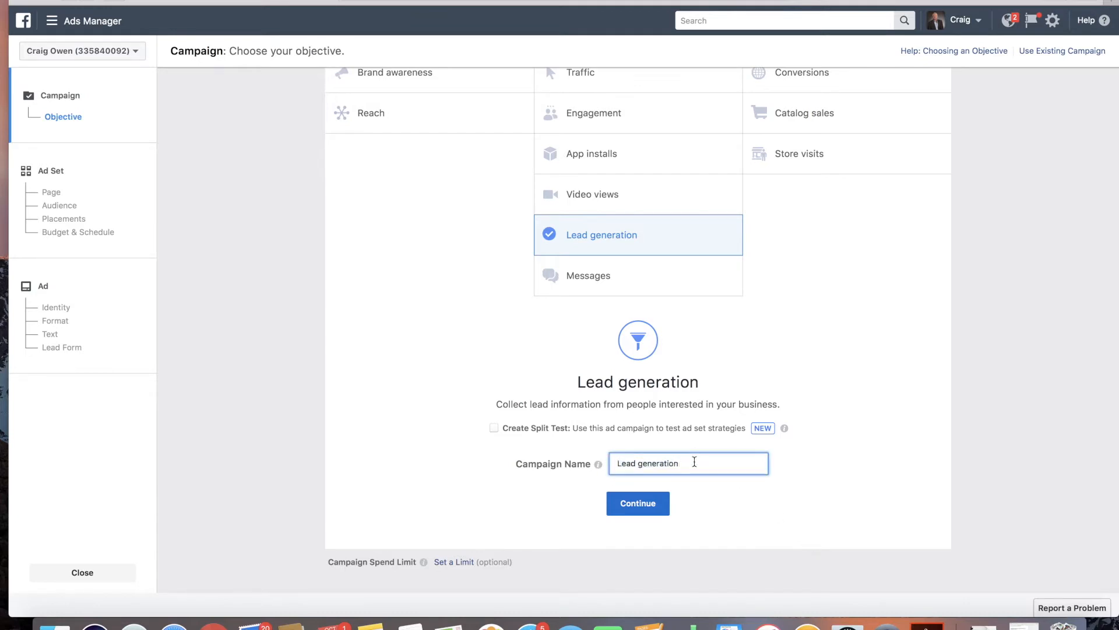
pyautogui.moveTo(694, 462); pyautogui.dragTo(571, 460)
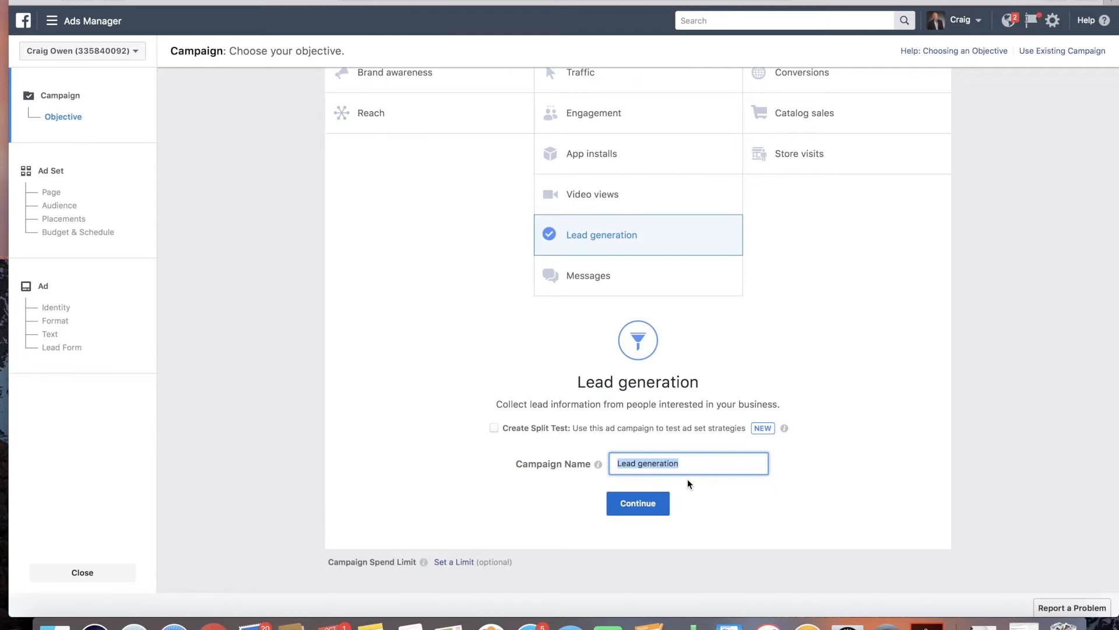
pyautogui.click(691, 462)
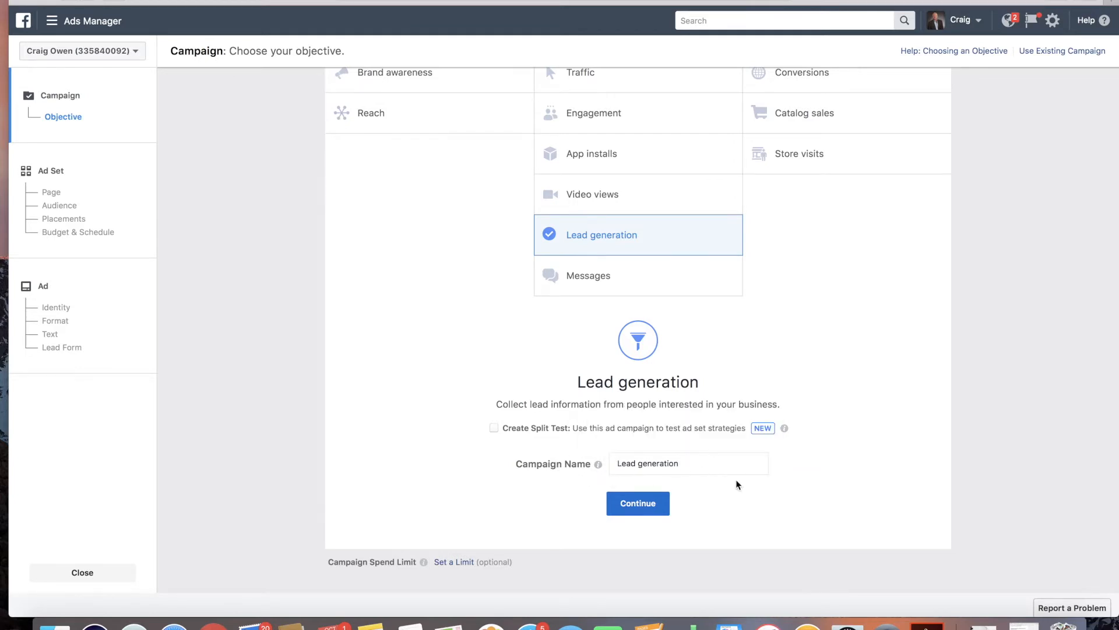
pyautogui.click(637, 503)
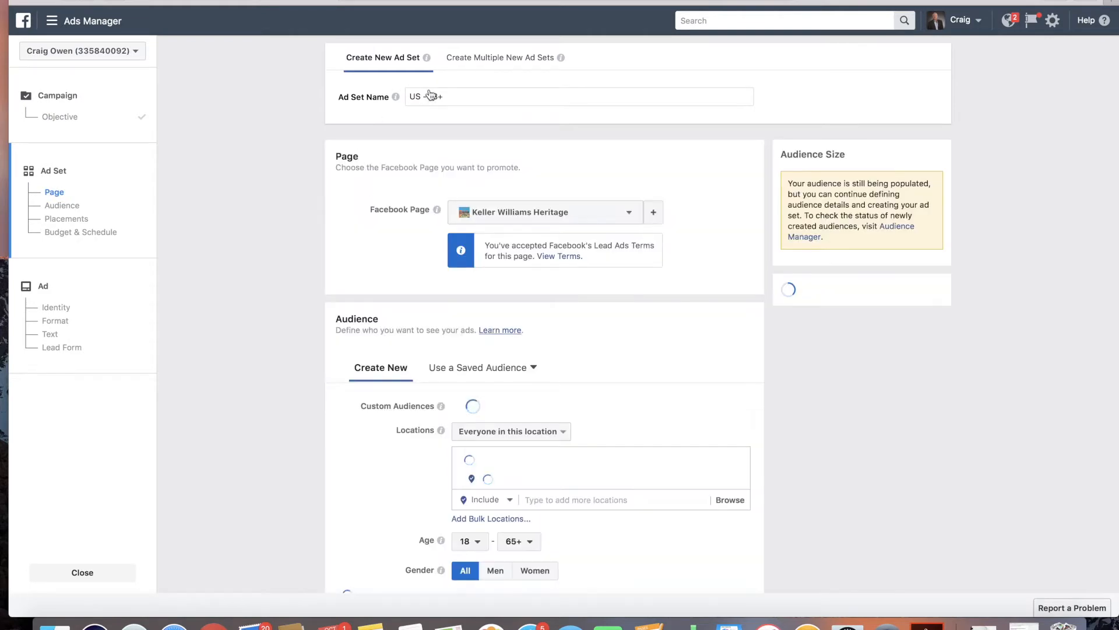
# Step: Replace the default ad set name with Stone Oak Area
pyautogui.click(417, 98)
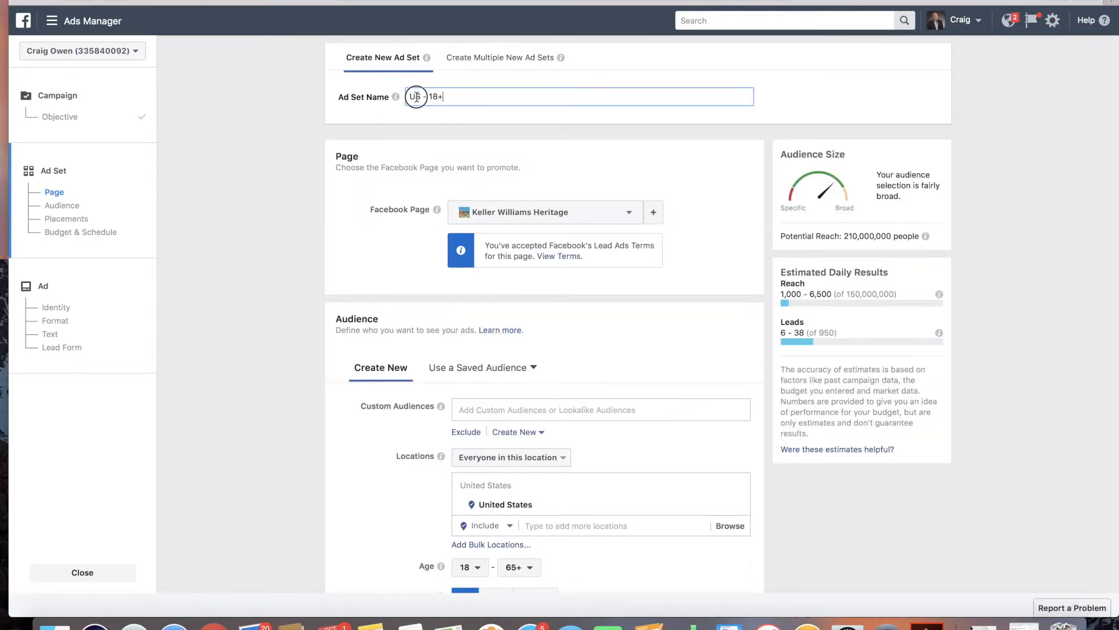
pyautogui.click(418, 100)
pyautogui.press('super+a')
pyautogui.press('BackSpace')
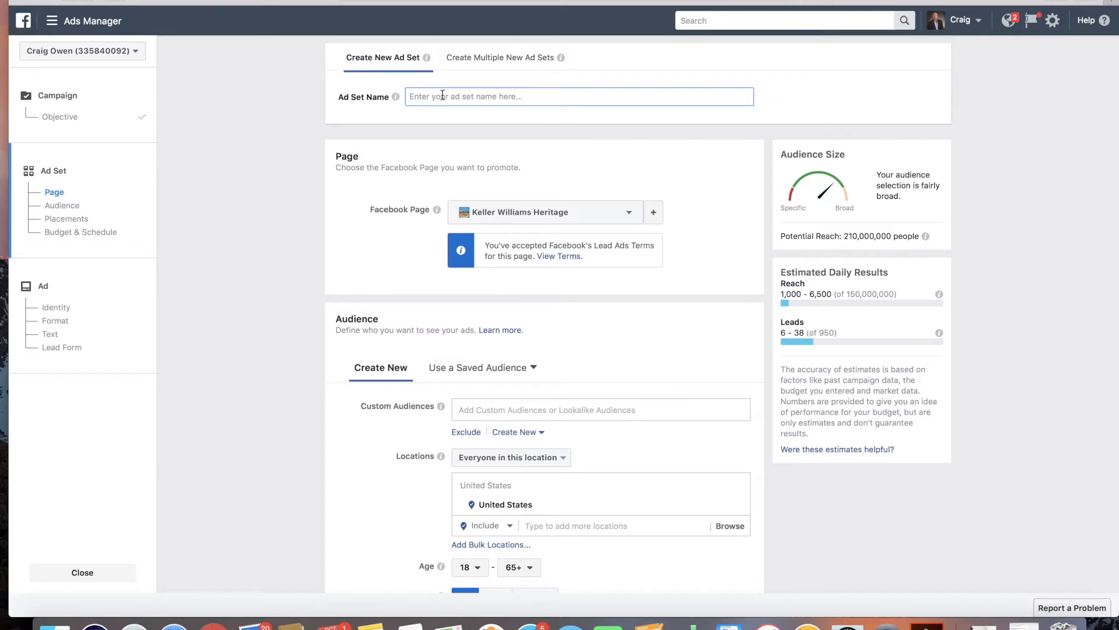
pyautogui.write('Sto')
pyautogui.press('BackSpace')
pyautogui.press('BackSpace')
pyautogui.write('tone Oak Area')
# Step: Try alternative ad set names Mobile App, Website and Blog, then clear the name field
pyautogui.moveTo(476, 93); pyautogui.dragTo(386, 91)
pyautogui.write('Mobile App')
pyautogui.tripleClick(590, 91)
pyautogui.moveTo(430, 96); pyautogui.dragTo(385, 96)
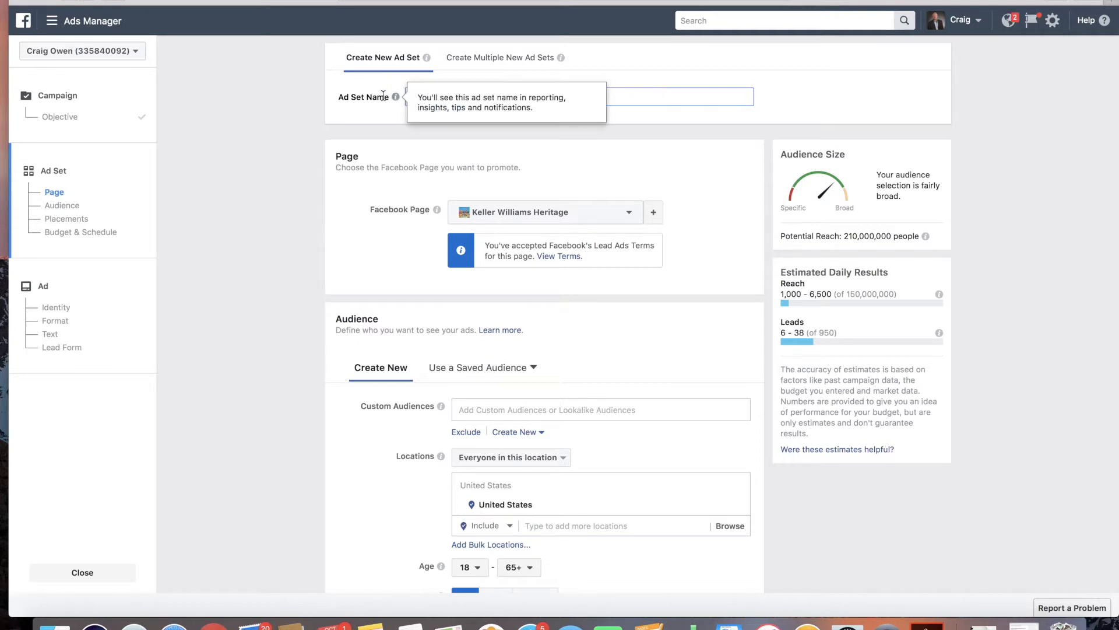
pyautogui.tripleClick(662, 99)
pyautogui.write('Website')
pyautogui.tripleClick(645, 97)
pyautogui.press('BackSpace')
pyautogui.write('Blog')
pyautogui.press('BackSpace')
pyautogui.press('BackSpace')
pyautogui.press('BackSpace')
# Step: Enter Stone Oak Area as the ad set name
pyautogui.press('BackSpace')
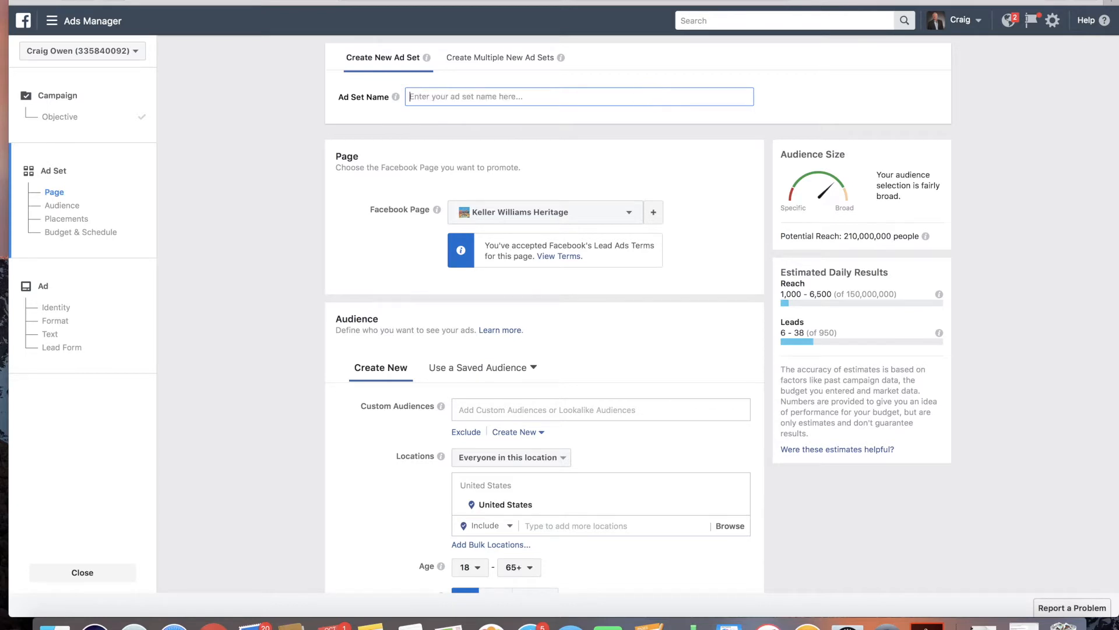
pyautogui.write('C')
pyautogui.press('BackSpace')
pyautogui.write('Stone Oak Area')
# Step: Examine the custom audience options and location settings in the Audience section
pyautogui.scroll(-1, 345, 128)
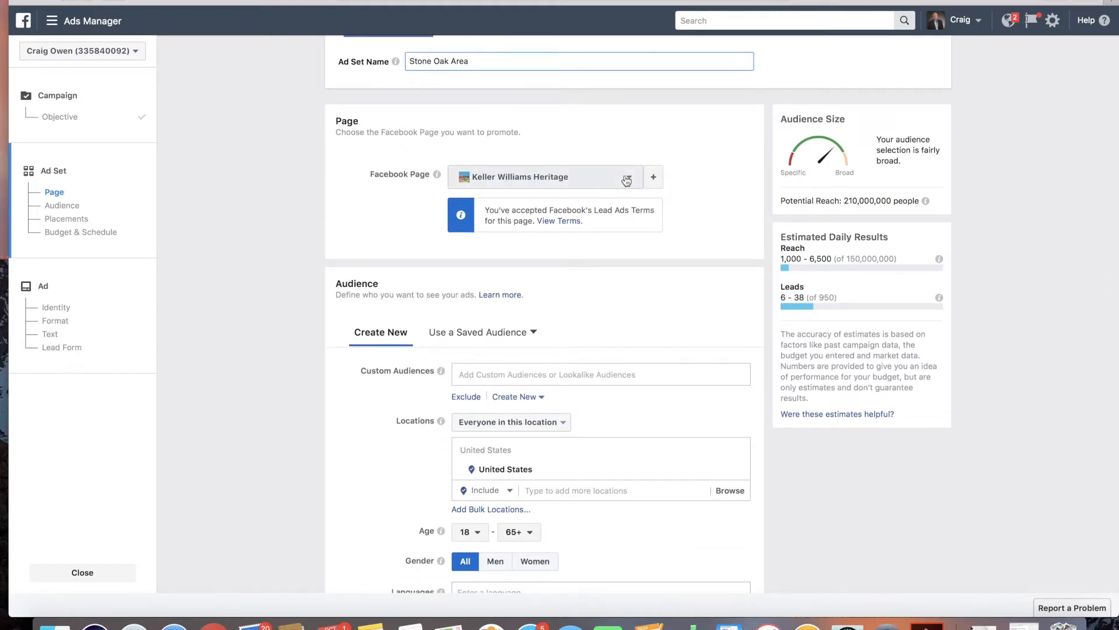
pyautogui.scroll(-5, 346, 239)
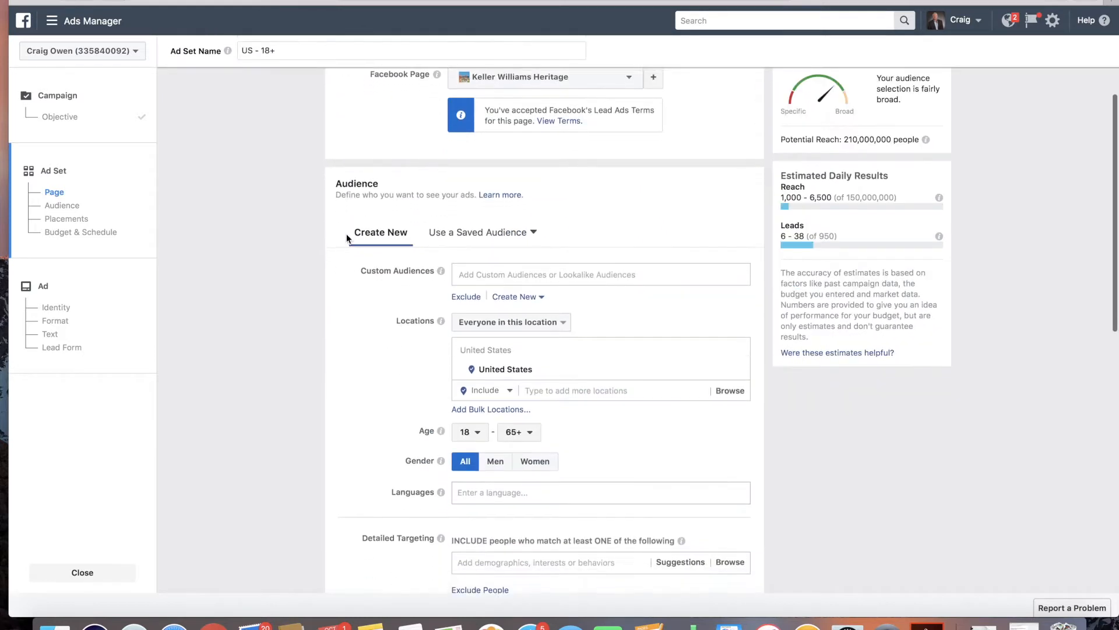
pyautogui.moveTo(335, 123); pyautogui.dragTo(382, 128)
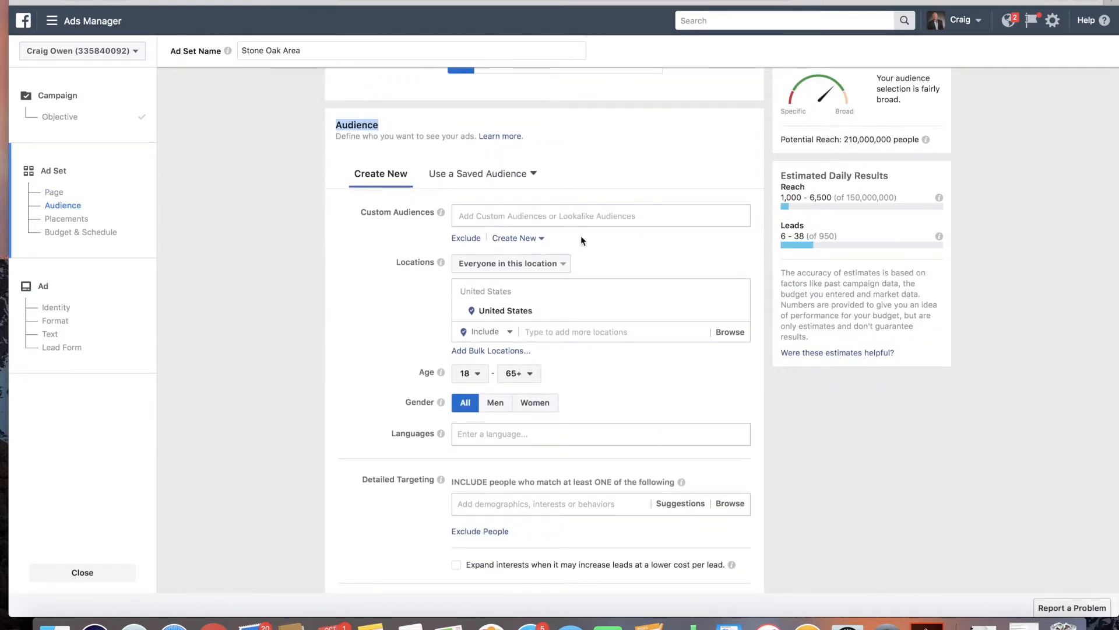
pyautogui.click(574, 217)
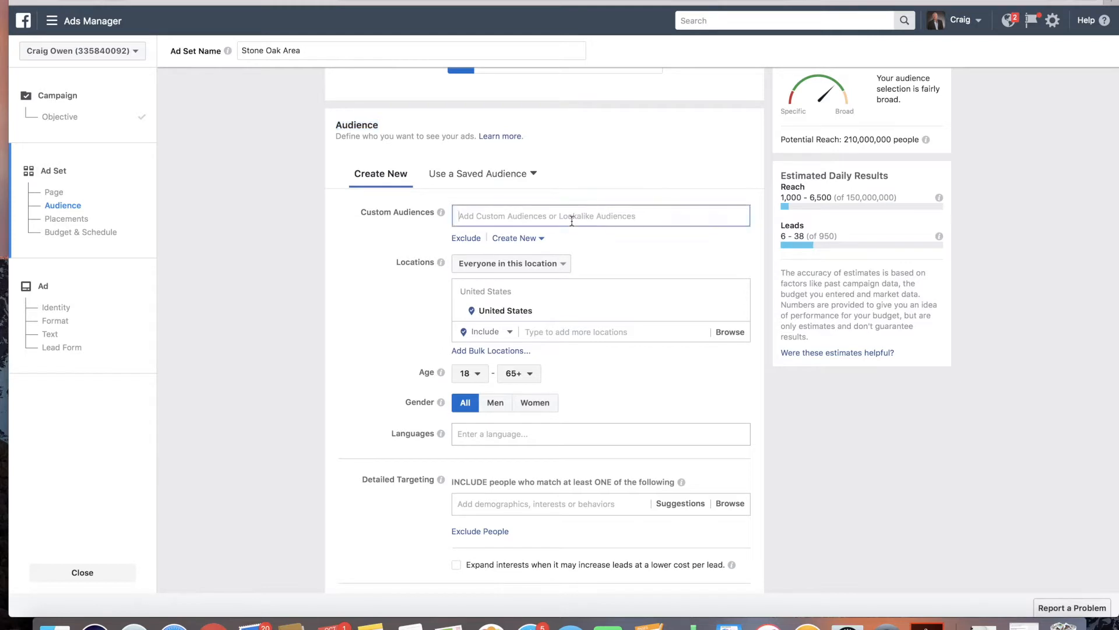
pyautogui.click(384, 249)
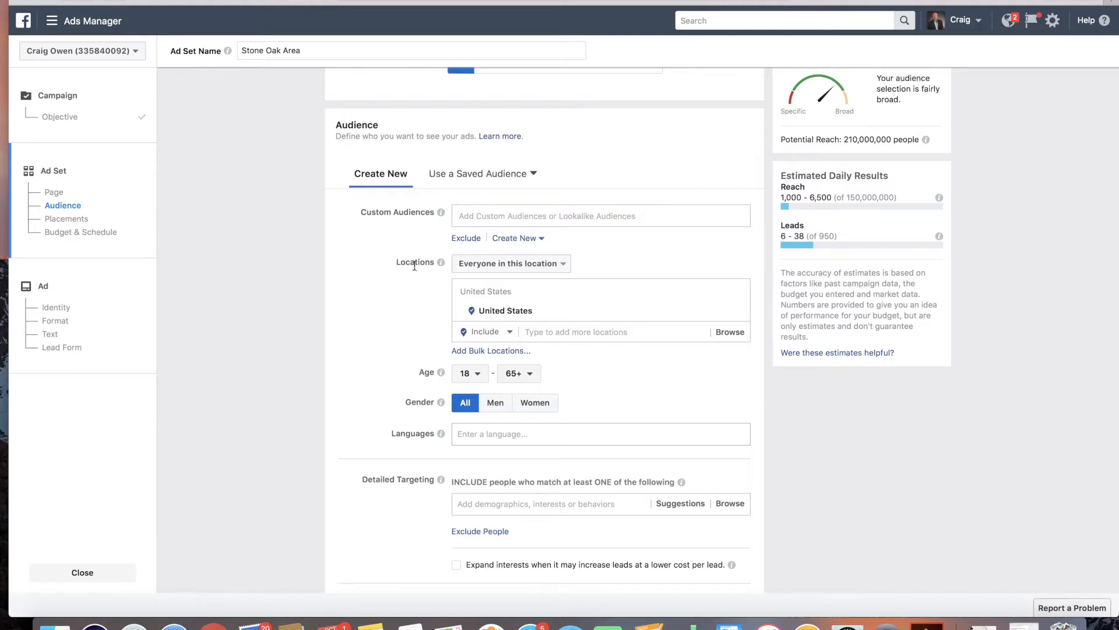
pyautogui.moveTo(398, 262); pyautogui.dragTo(433, 269)
pyautogui.click(441, 262)
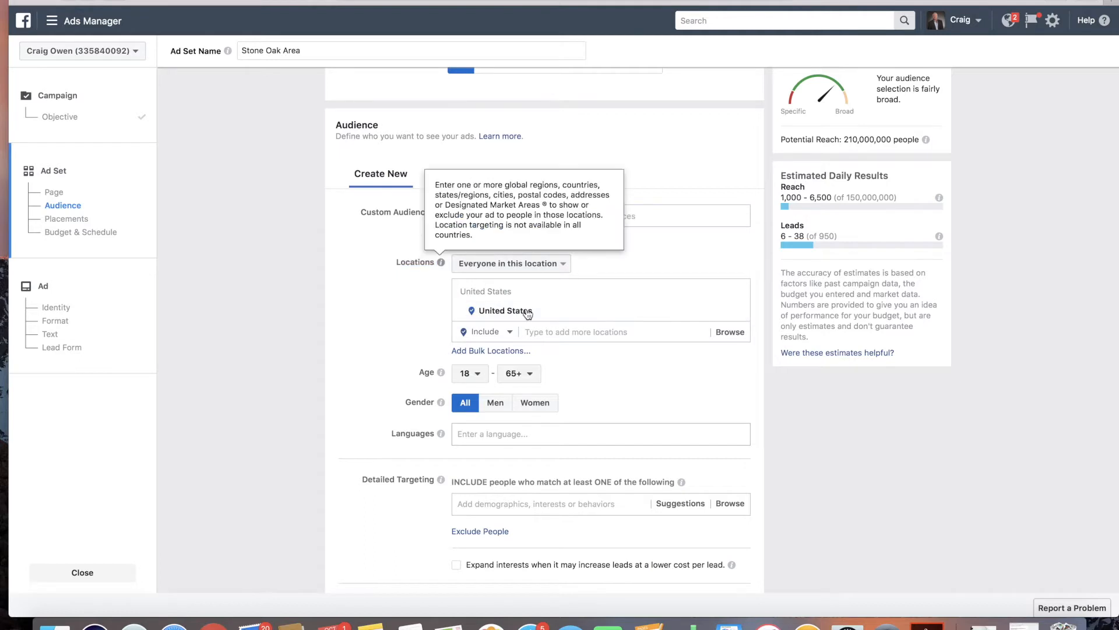
# Step: Add Stone Oak Pkwy, San Antonio, Texas as the ad set's target location
pyautogui.click(508, 263)
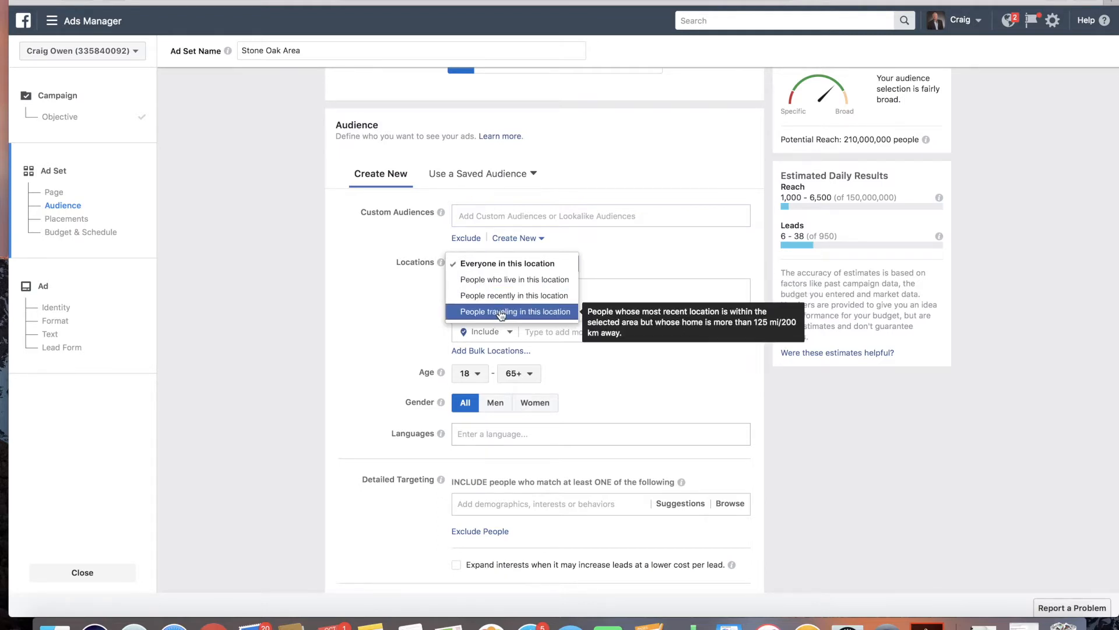
pyautogui.click(535, 326)
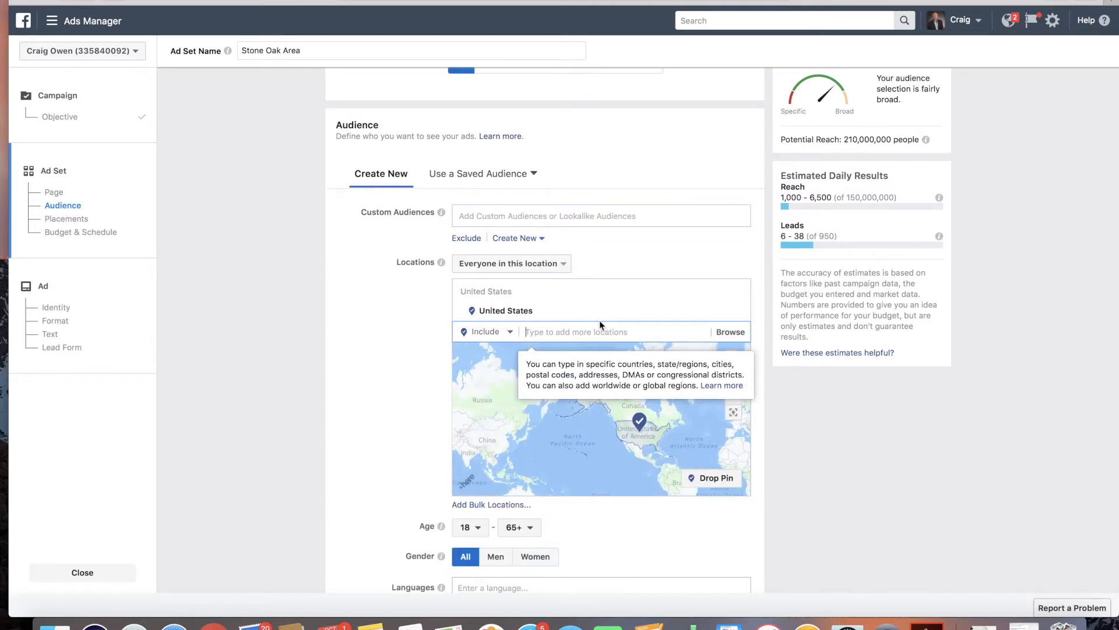
pyautogui.write('Stone Oak')
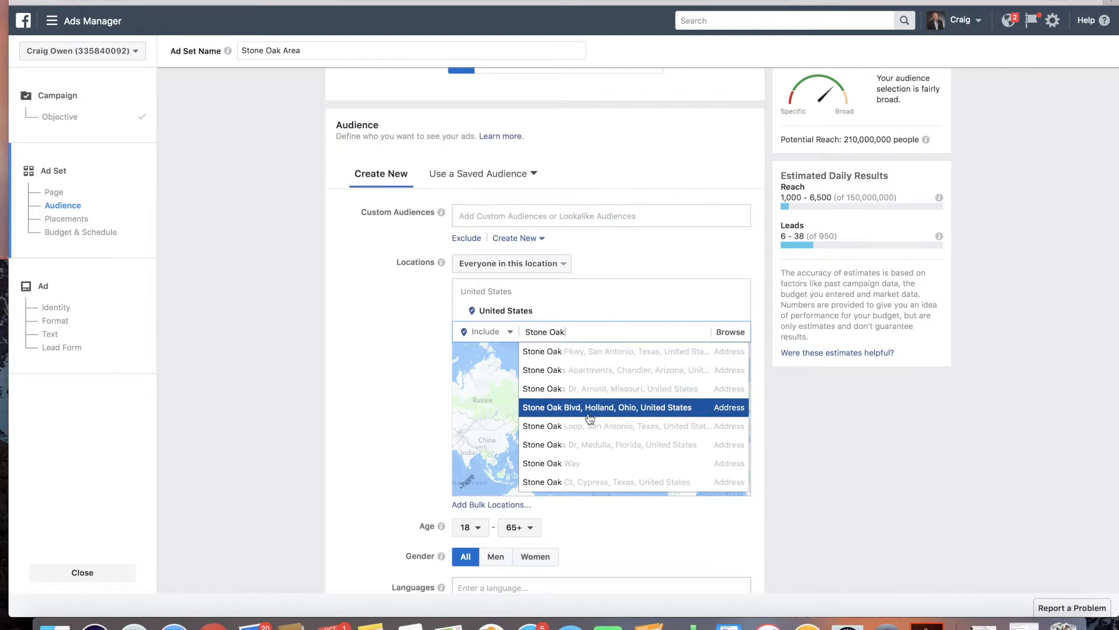
pyautogui.click(618, 353)
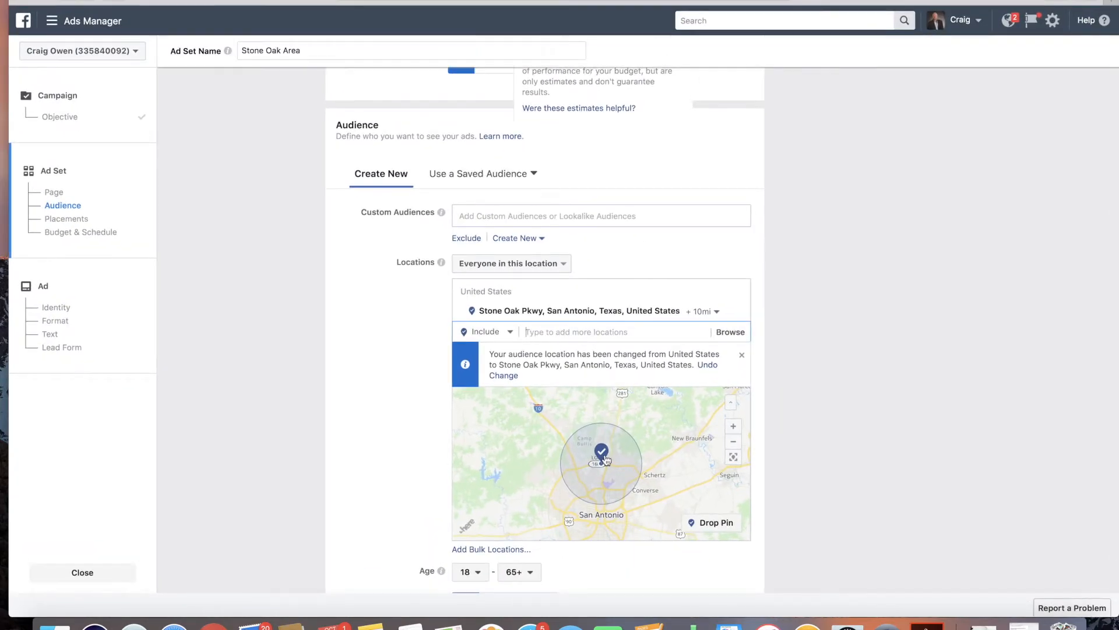
# Step: Zoom the map in and out to examine the targeted radius around Stone Oak Pkwy
pyautogui.click(734, 428)
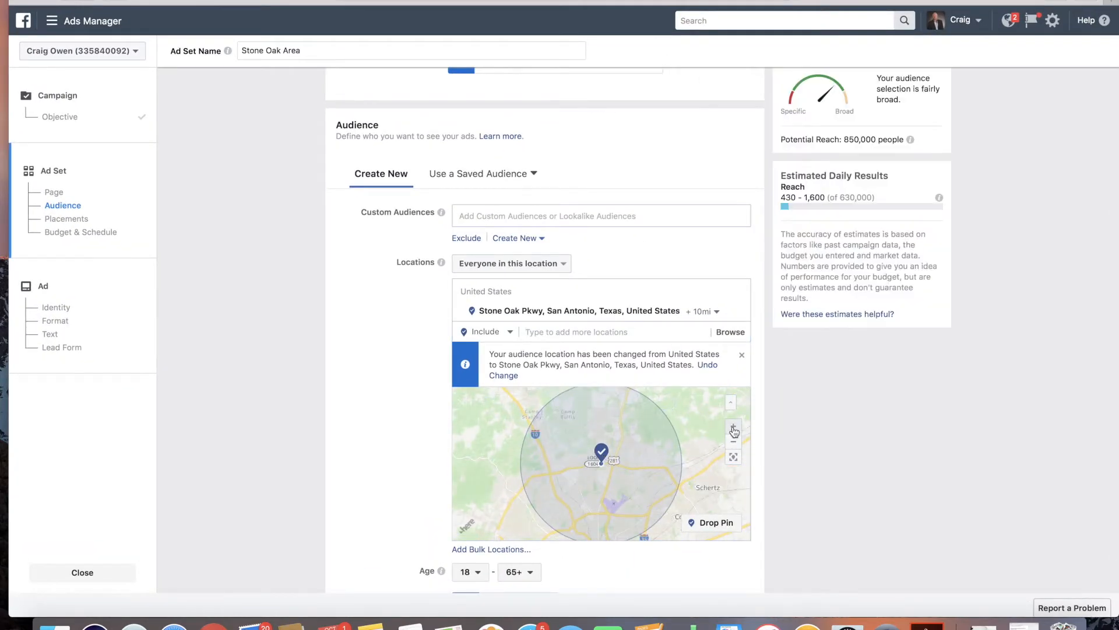
pyautogui.click(733, 428)
pyautogui.click(733, 428)
pyautogui.click(734, 442)
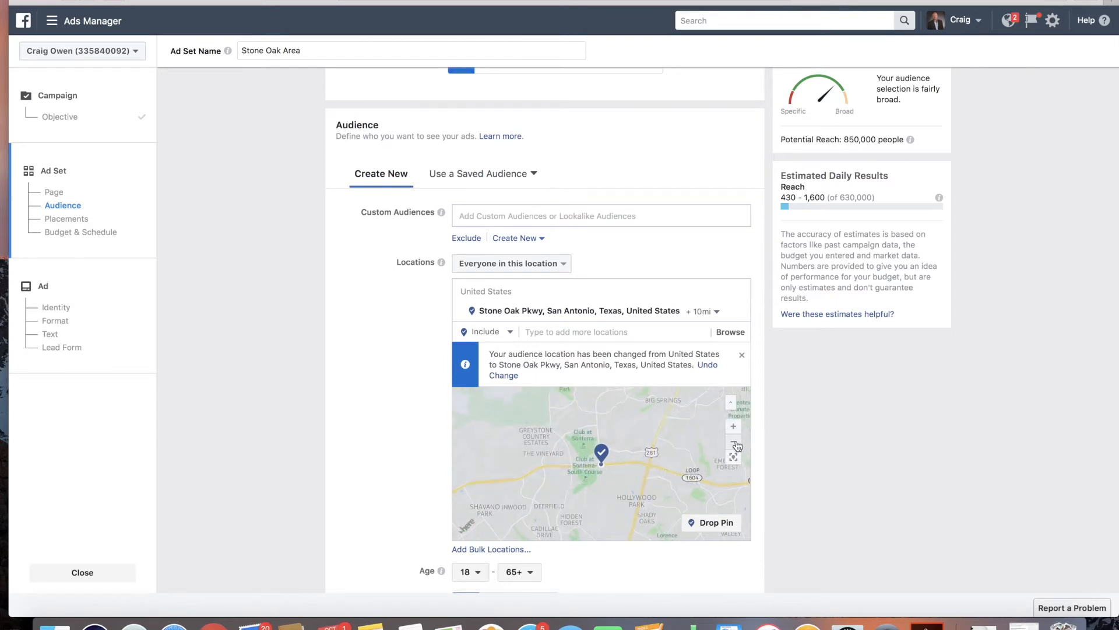
pyautogui.click(733, 441)
pyautogui.click(736, 444)
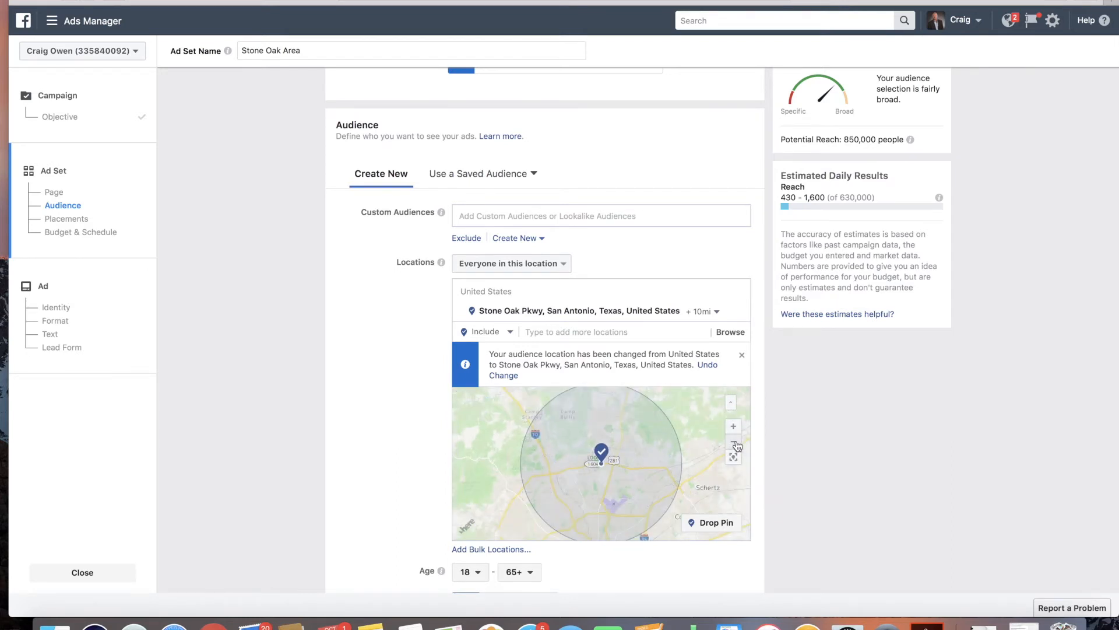
pyautogui.click(738, 445)
pyautogui.click(738, 445)
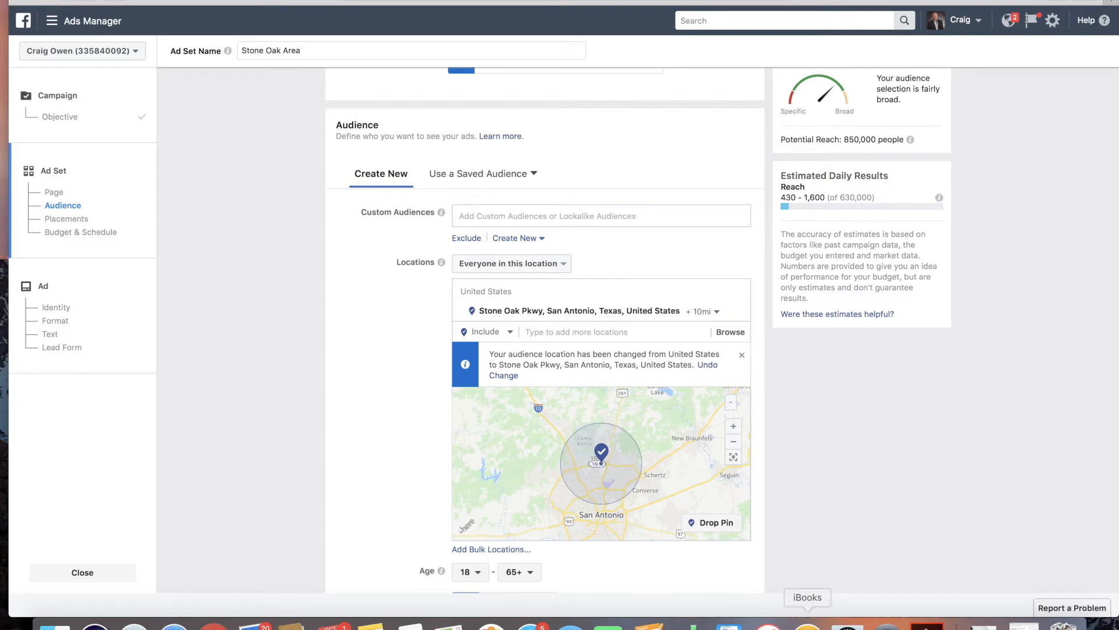
# Step: Add Alamo Heights, Texas as a second target location, then remove it again
pyautogui.scroll(-2, 815, 471)
pyautogui.click(612, 283)
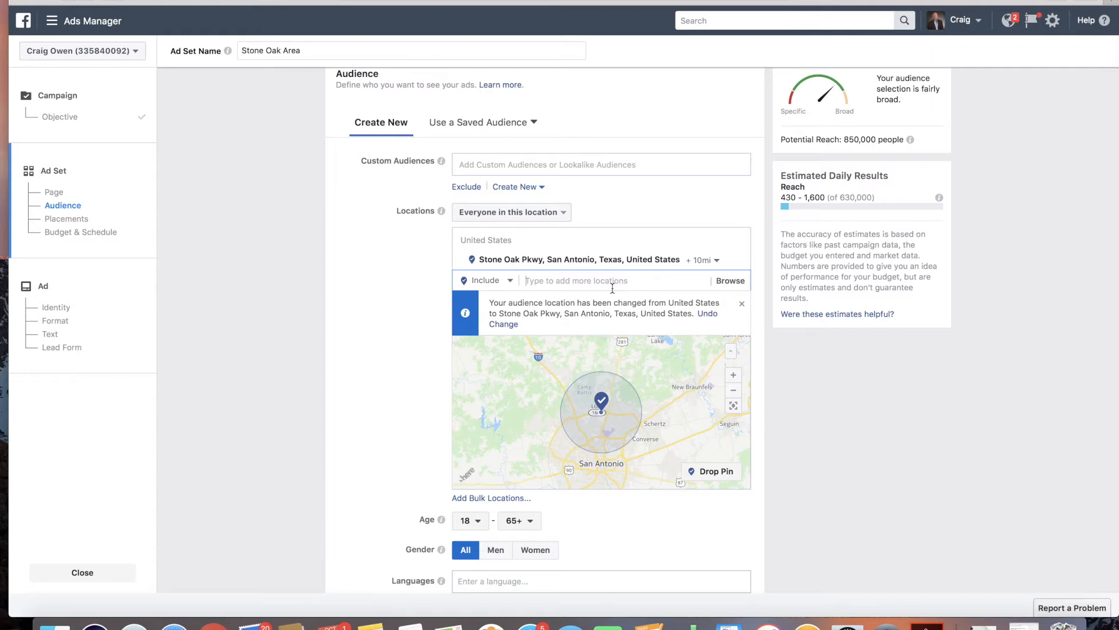
pyautogui.write('Alamo Heights')
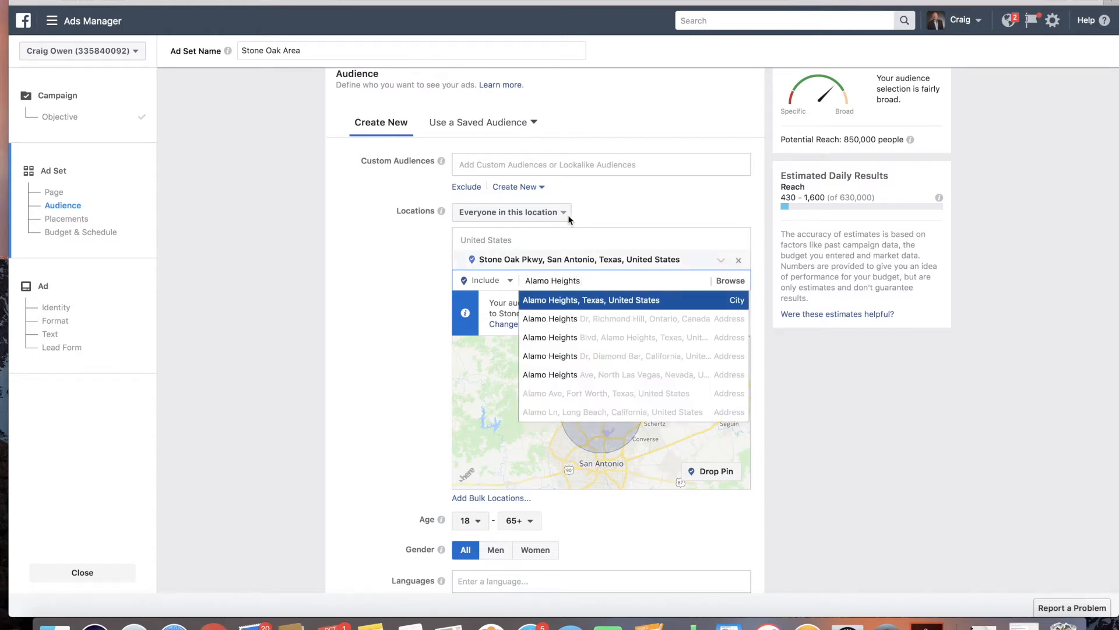
pyautogui.click(599, 304)
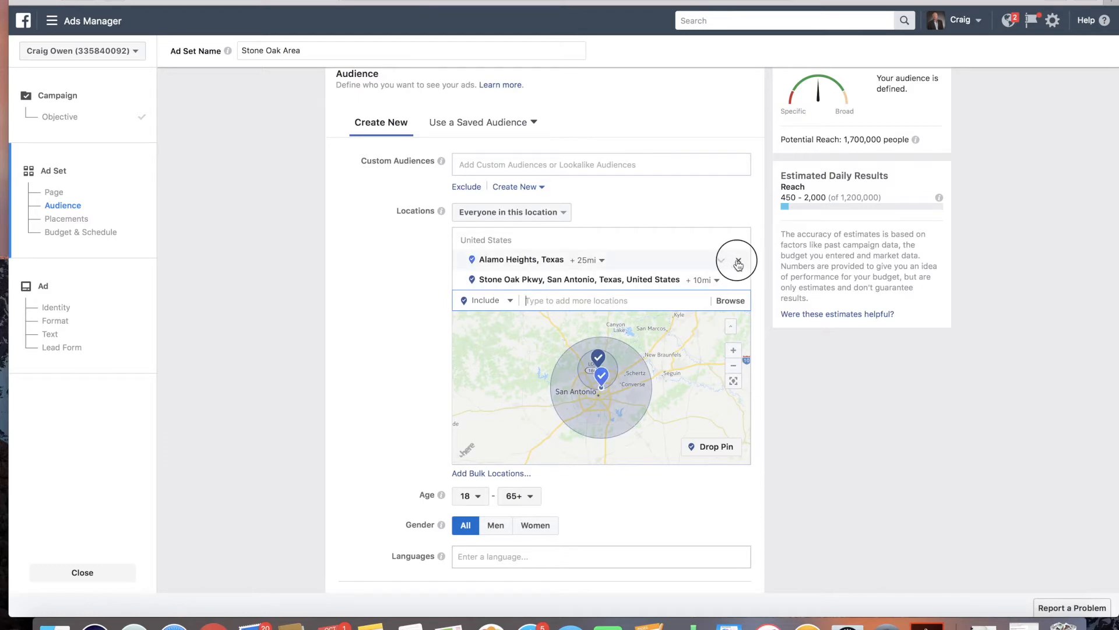
pyautogui.click(738, 260)
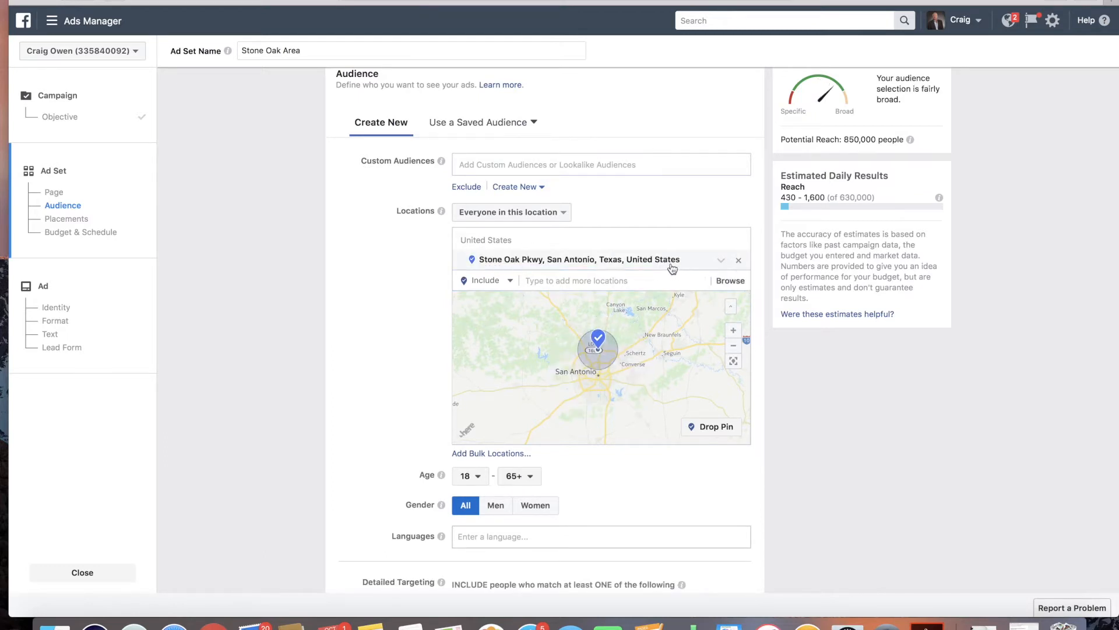
# Step: Set the audience's minimum age to 27
pyautogui.scroll(-3, 780, 485)
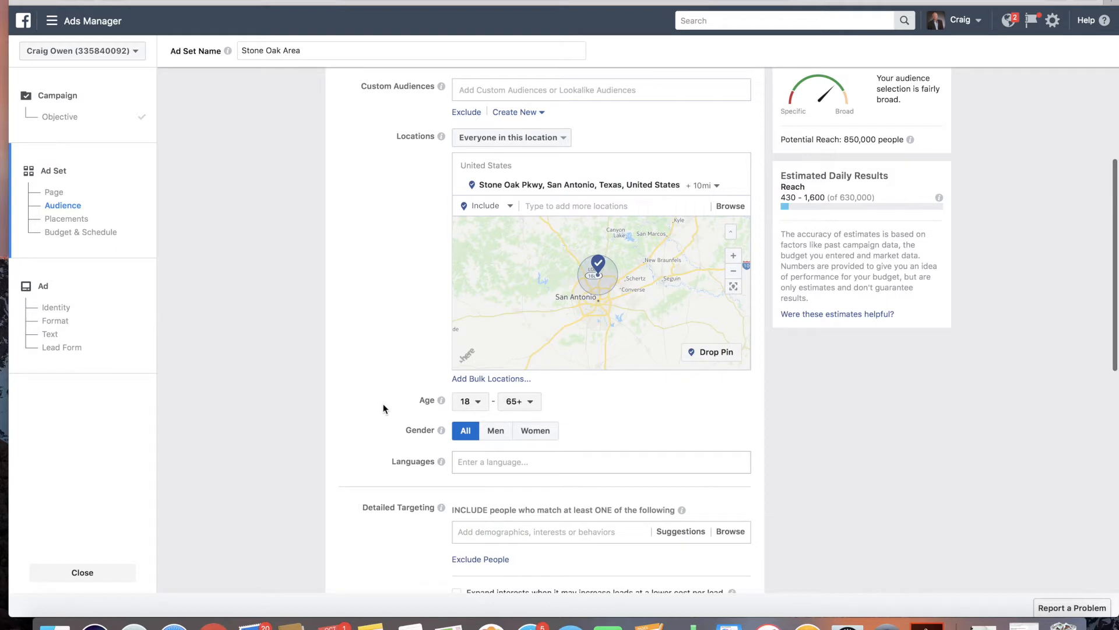
pyautogui.click(472, 403)
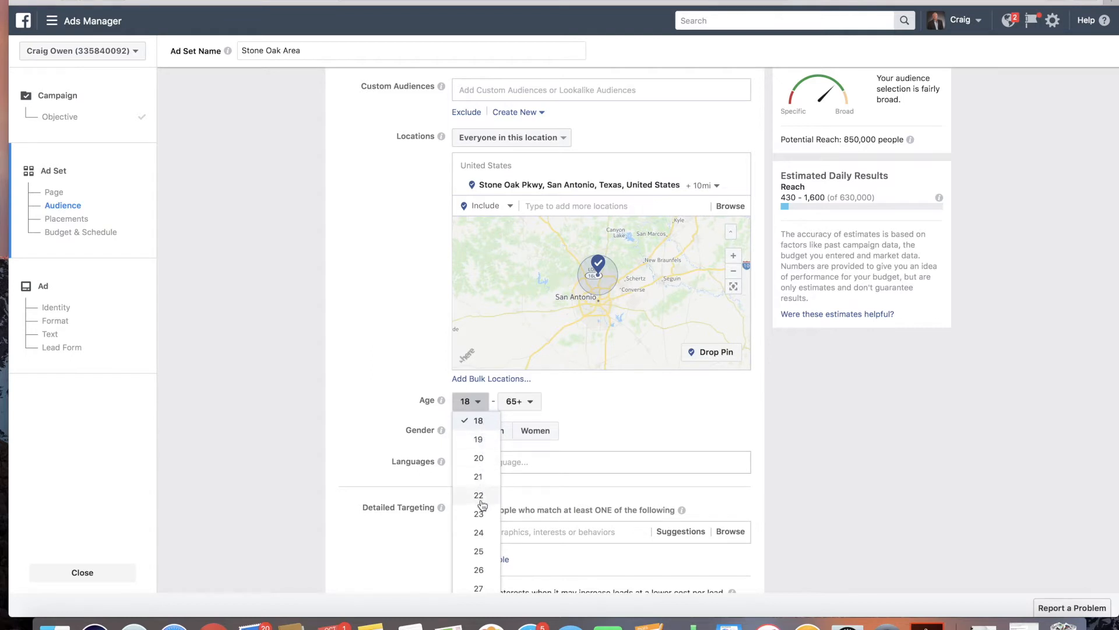
pyautogui.scroll(-1, 481, 504)
pyautogui.scroll(-1, 481, 507)
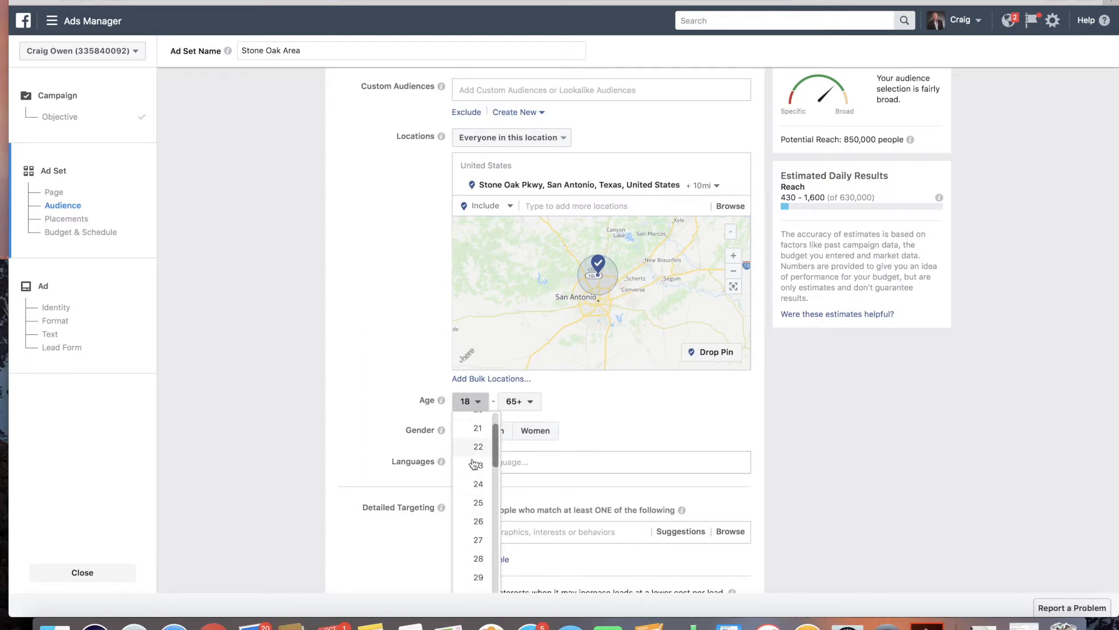
pyautogui.click(488, 540)
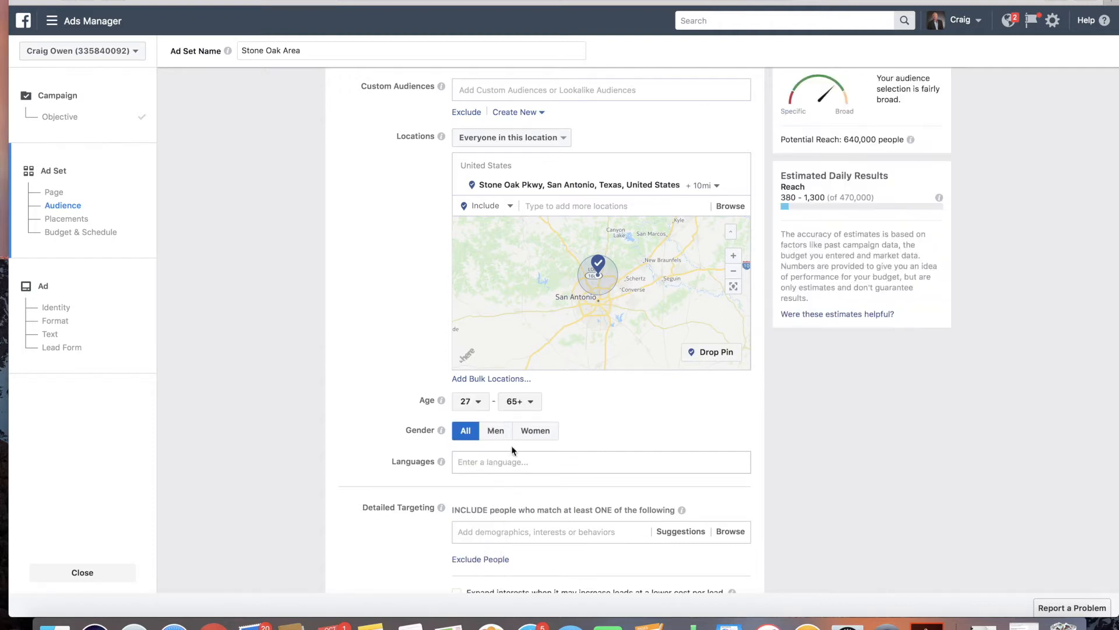
pyautogui.scroll(-3, 565, 440)
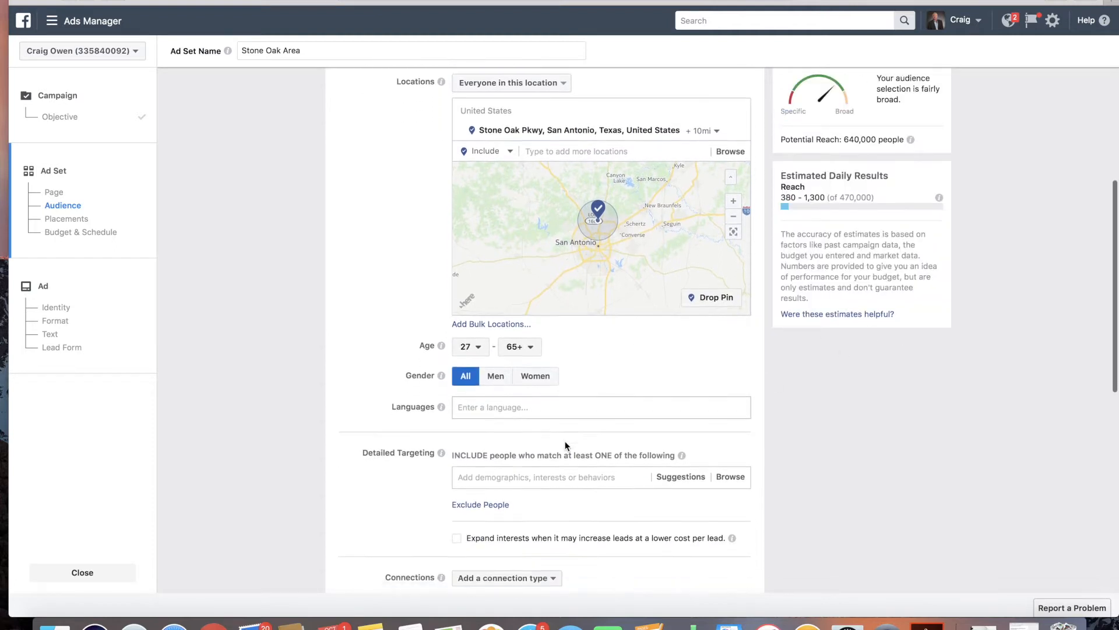
pyautogui.click(516, 396)
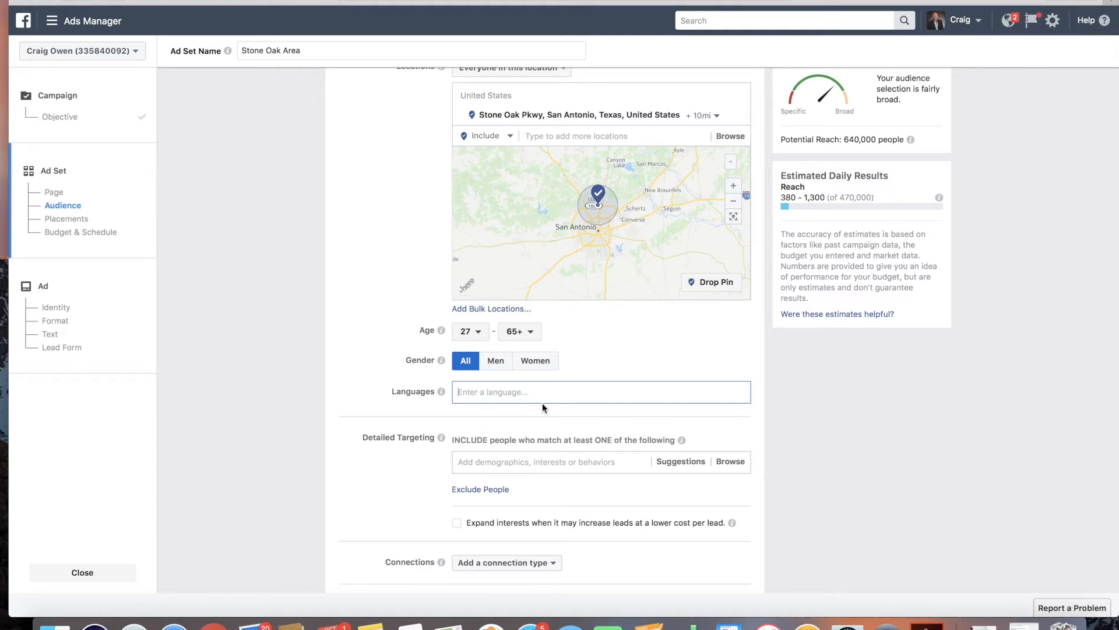
pyautogui.scroll(-4, 515, 415)
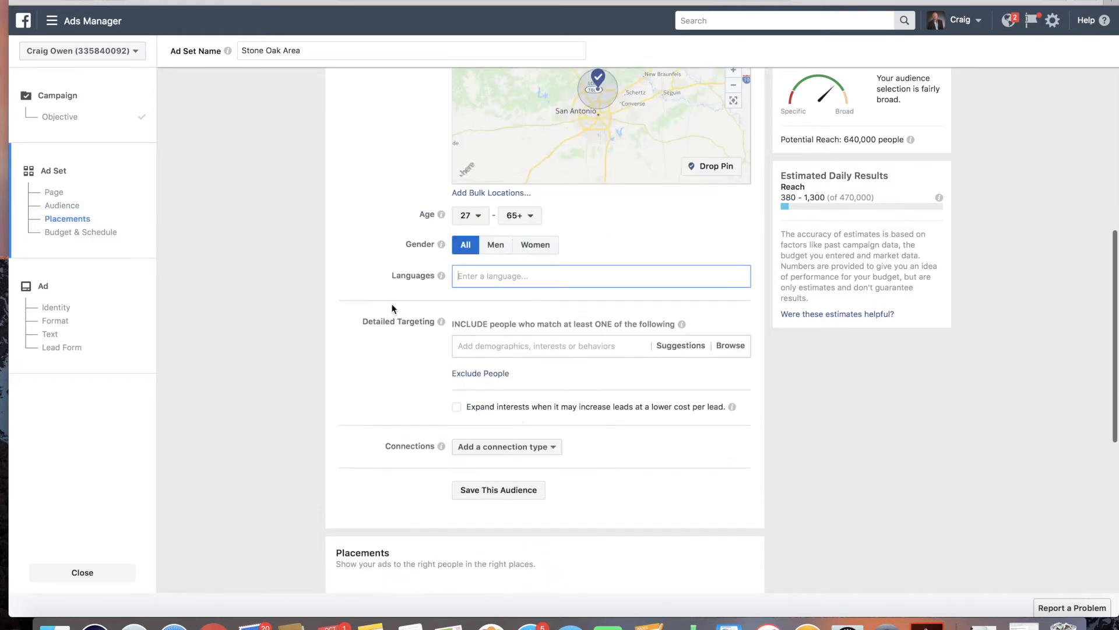
pyautogui.click(389, 324)
pyautogui.moveTo(389, 324); pyautogui.dragTo(450, 329)
pyautogui.click(481, 319)
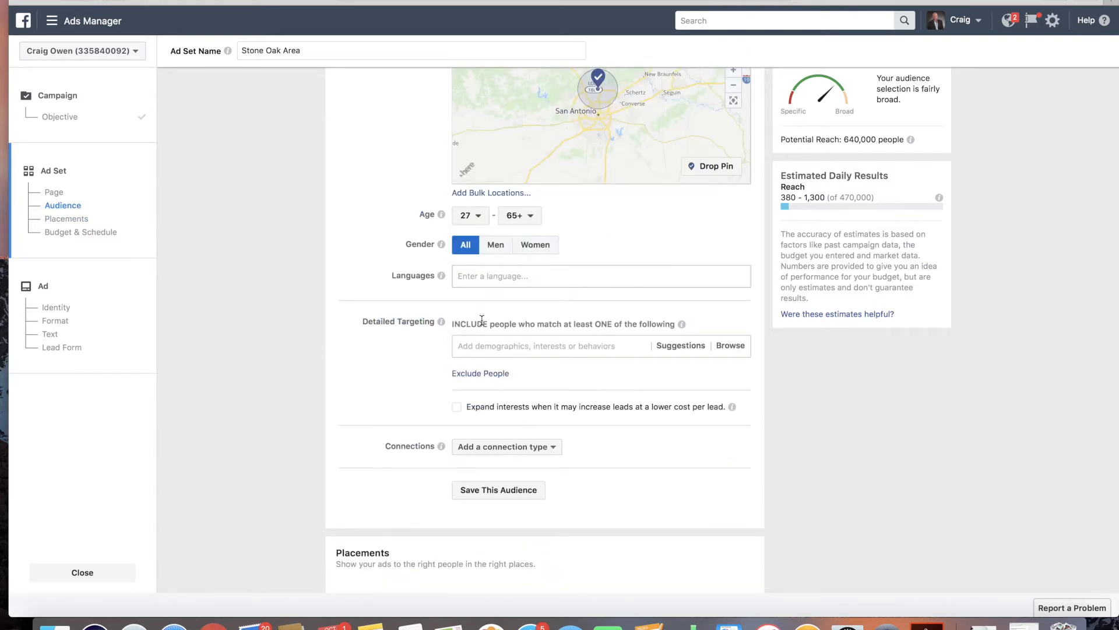
# Step: Search detailed targeting suggestions for home and 100,000, then clear the search field
pyautogui.click(510, 344)
pyautogui.write('home')
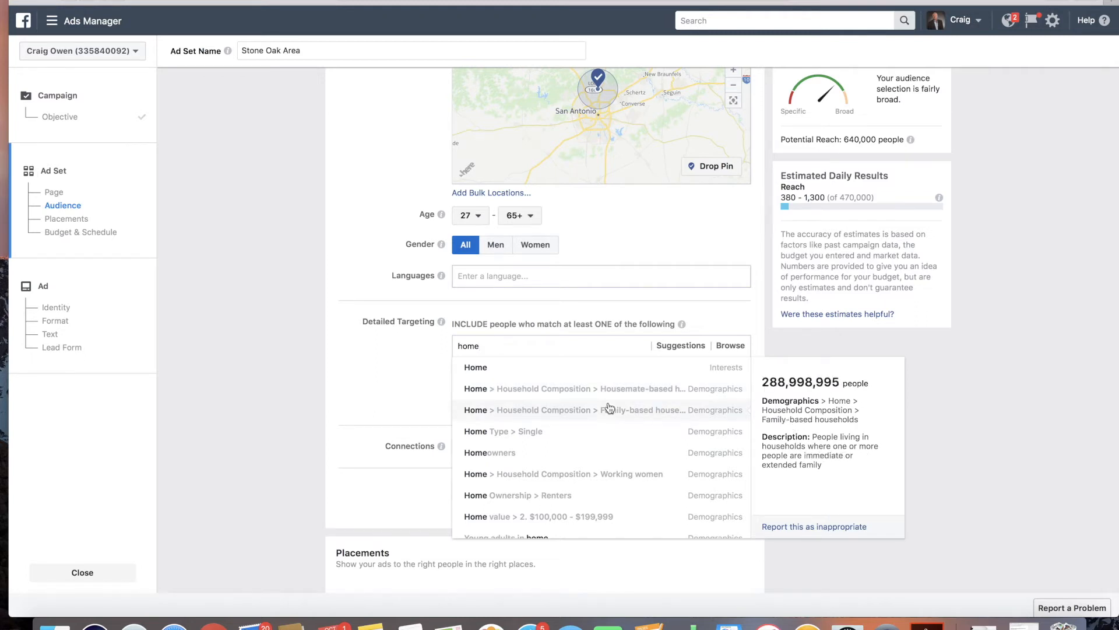
pyautogui.scroll(-5, 593, 436)
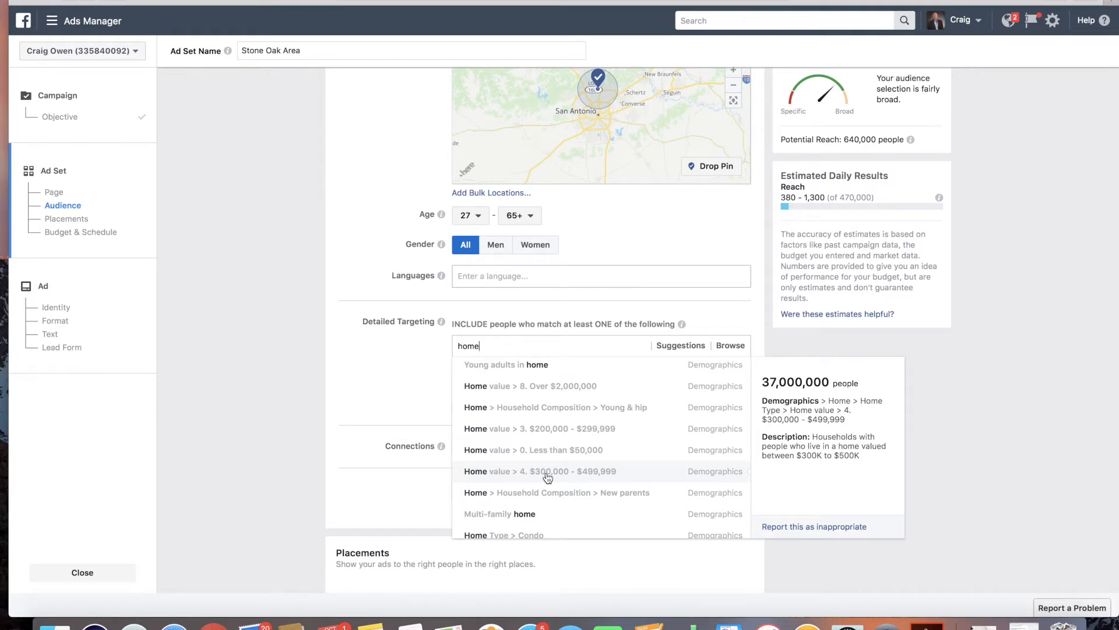
pyautogui.scroll(-3, 548, 477)
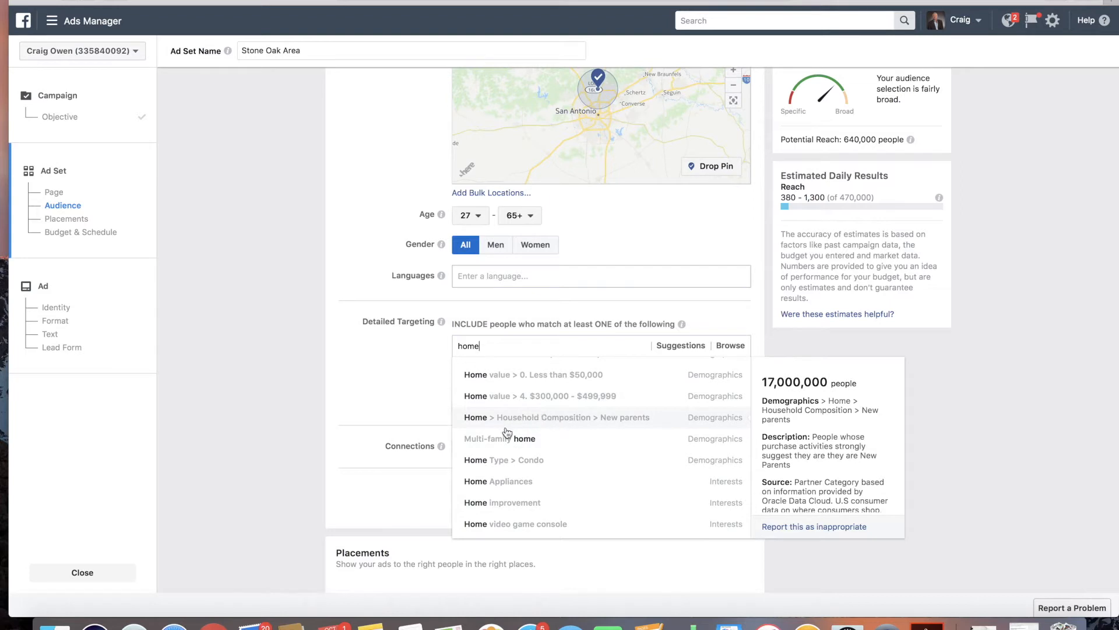
pyautogui.moveTo(494, 345); pyautogui.dragTo(444, 347)
pyautogui.press('BackSpace')
pyautogui.write('100')
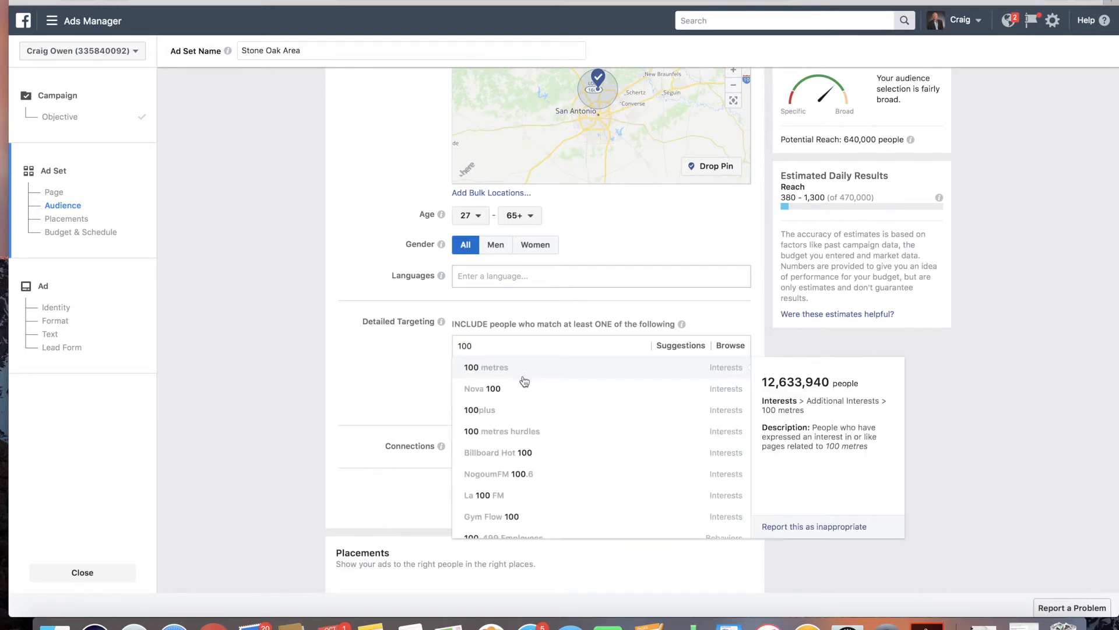
pyautogui.write(',00')
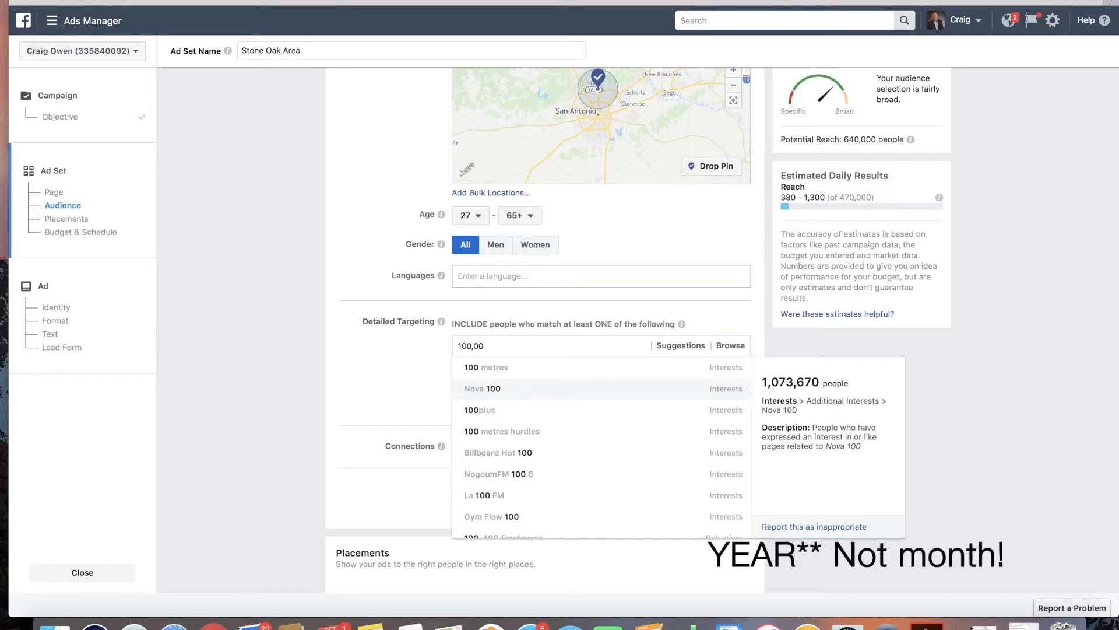
pyautogui.write('0')
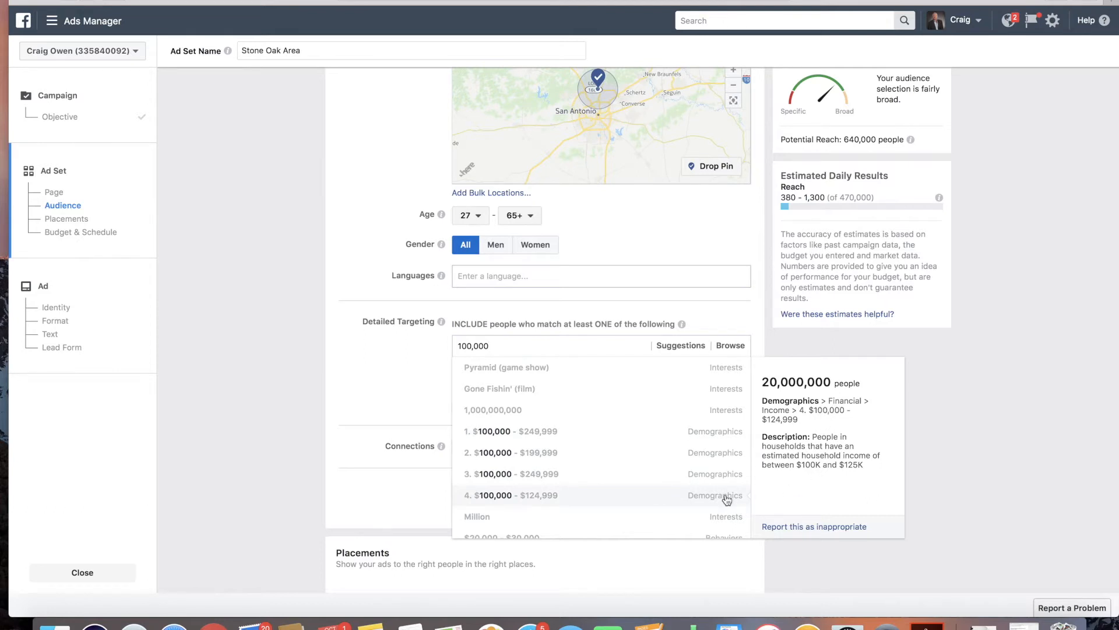
pyautogui.click(479, 347)
pyautogui.moveTo(479, 347); pyautogui.dragTo(445, 345)
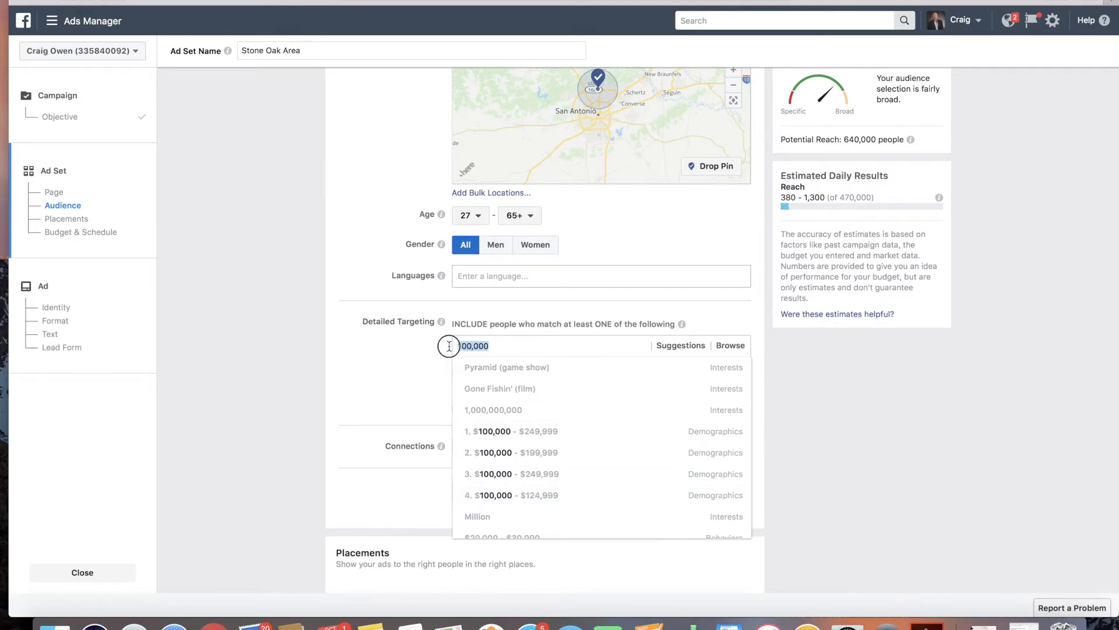
pyautogui.press('BackSpace')
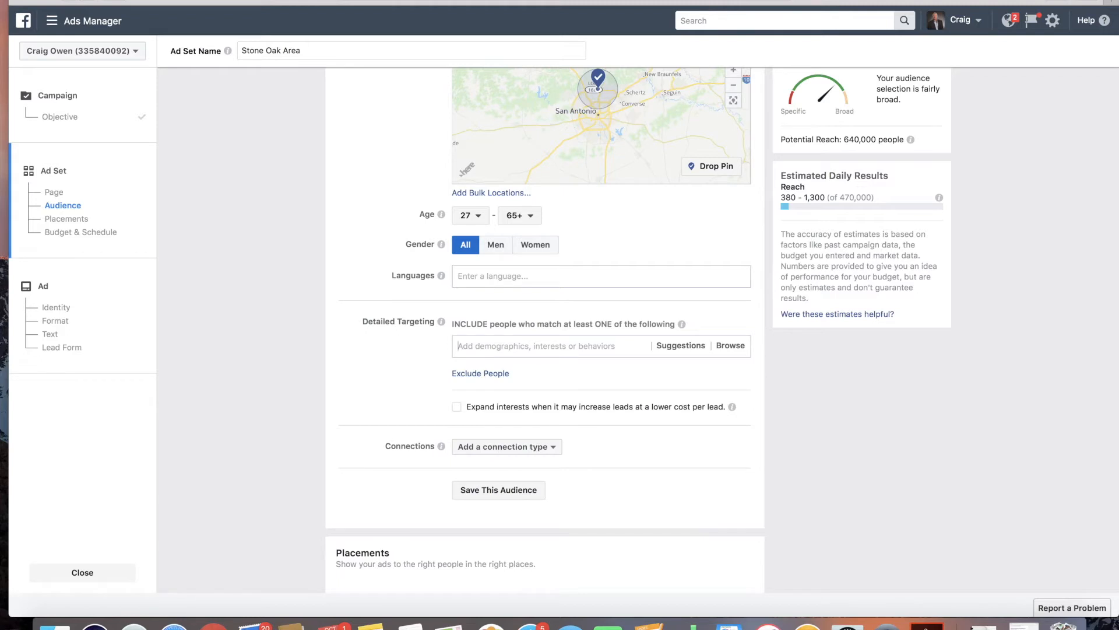
# Step: Add realtor.com as a detailed targeting interest
pyautogui.write('real')
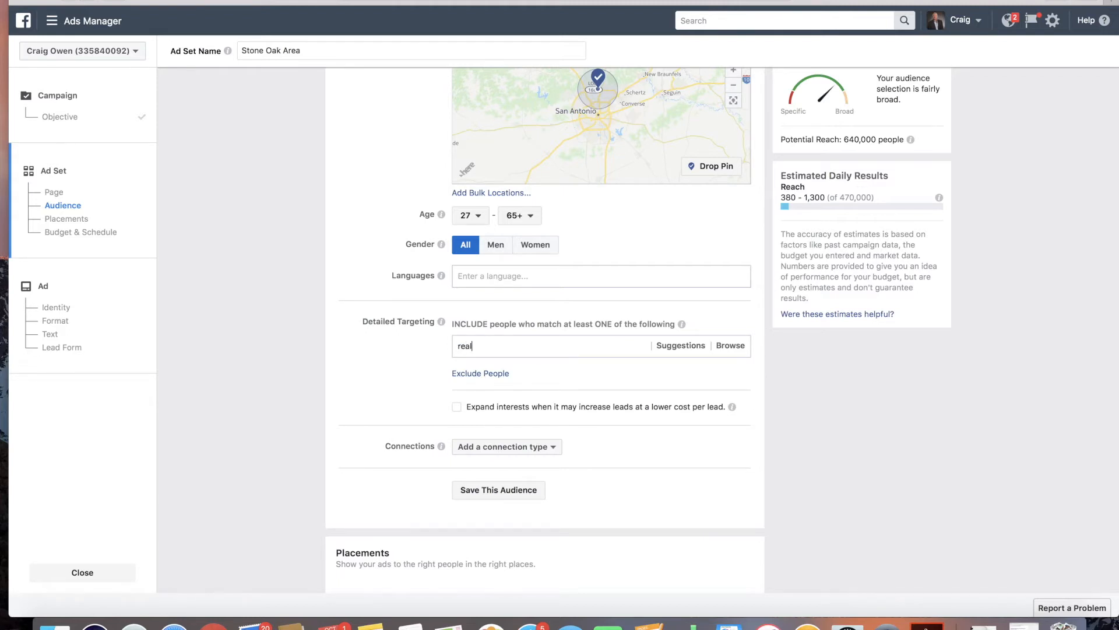
pyautogui.write('tor.com')
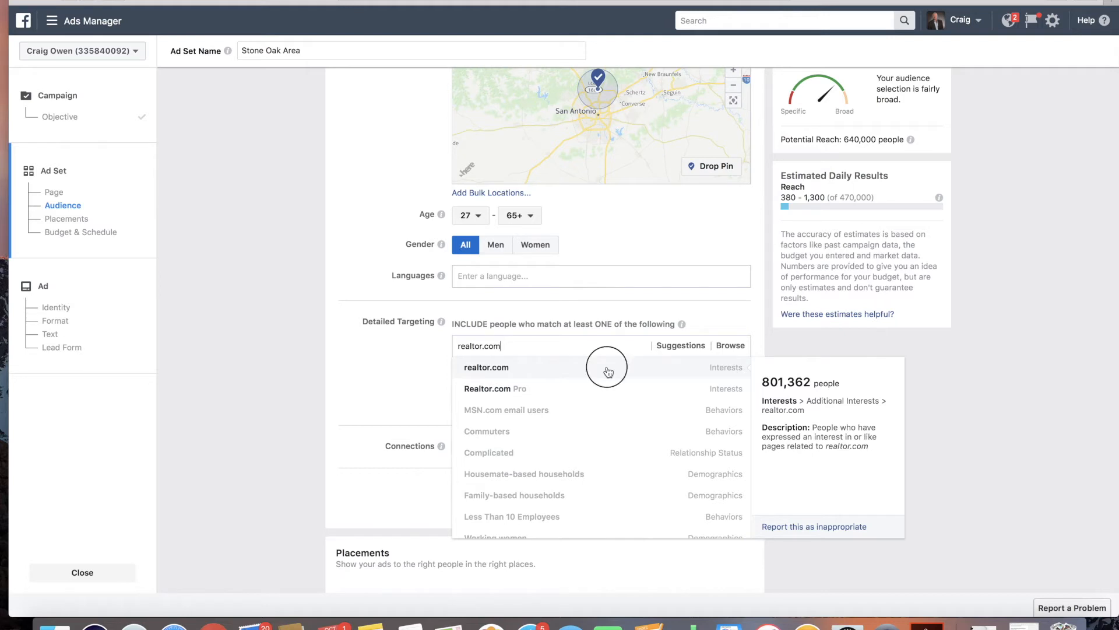
pyautogui.click(606, 369)
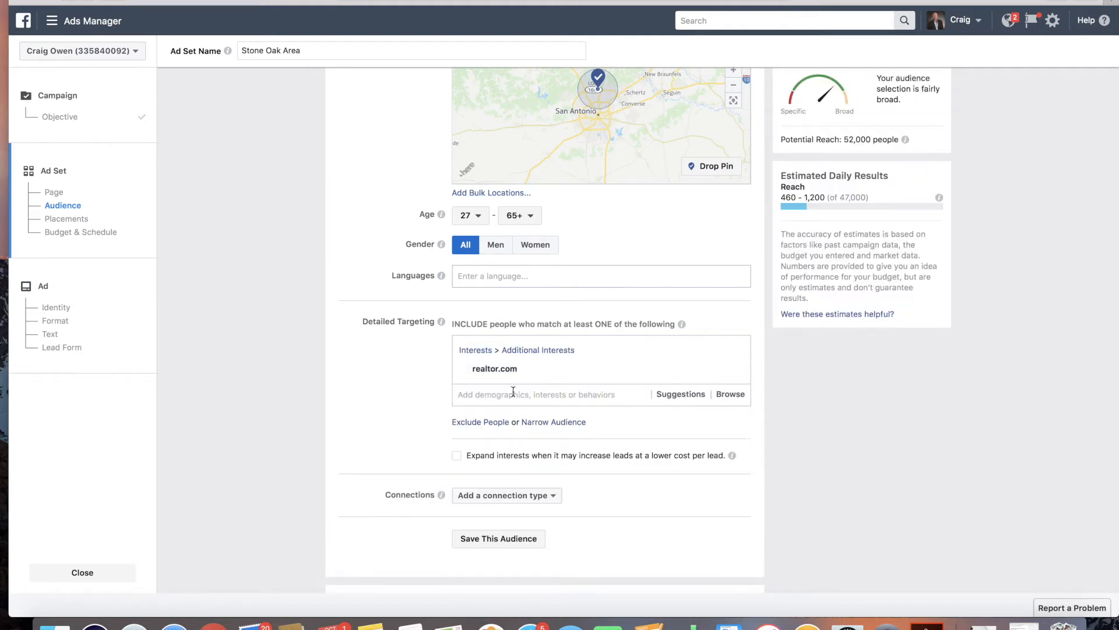
# Step: Browse Demographics > Work > Industries and add Farming, Fishing and Forestry to the detailed targeting
pyautogui.click(732, 331)
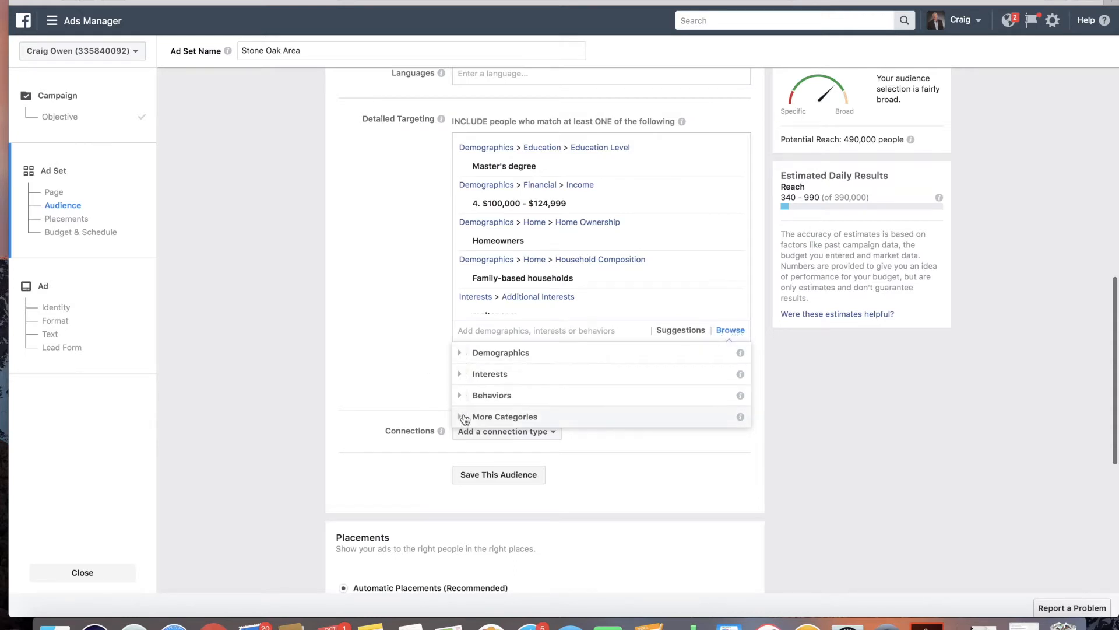
pyautogui.click(460, 352)
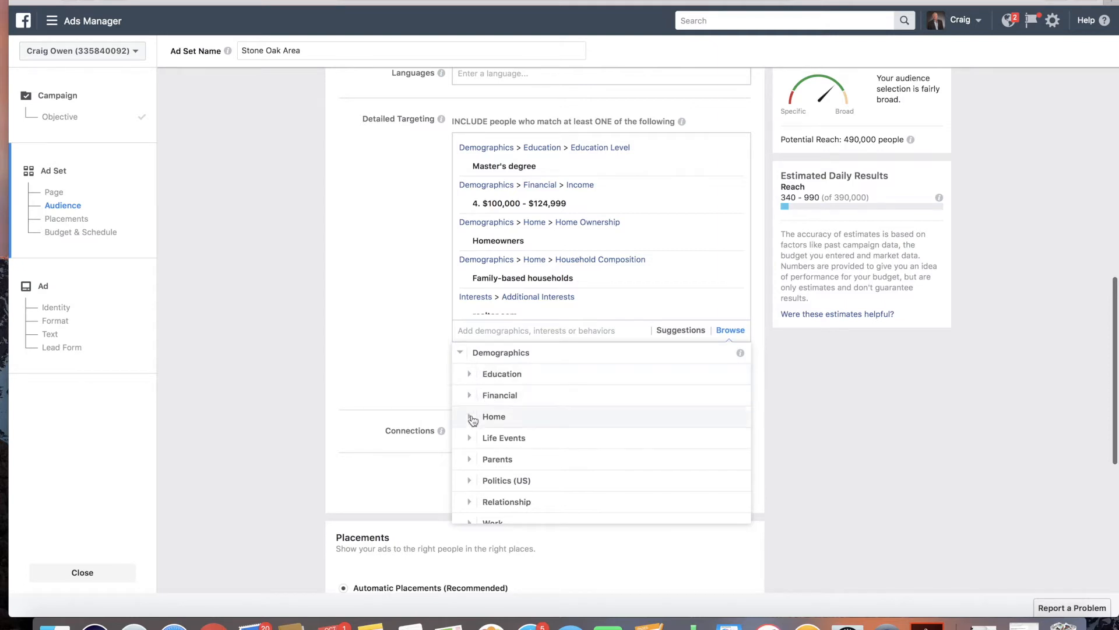
pyautogui.scroll(-3, 466, 461)
pyautogui.click(468, 465)
pyautogui.scroll(-3, 490, 437)
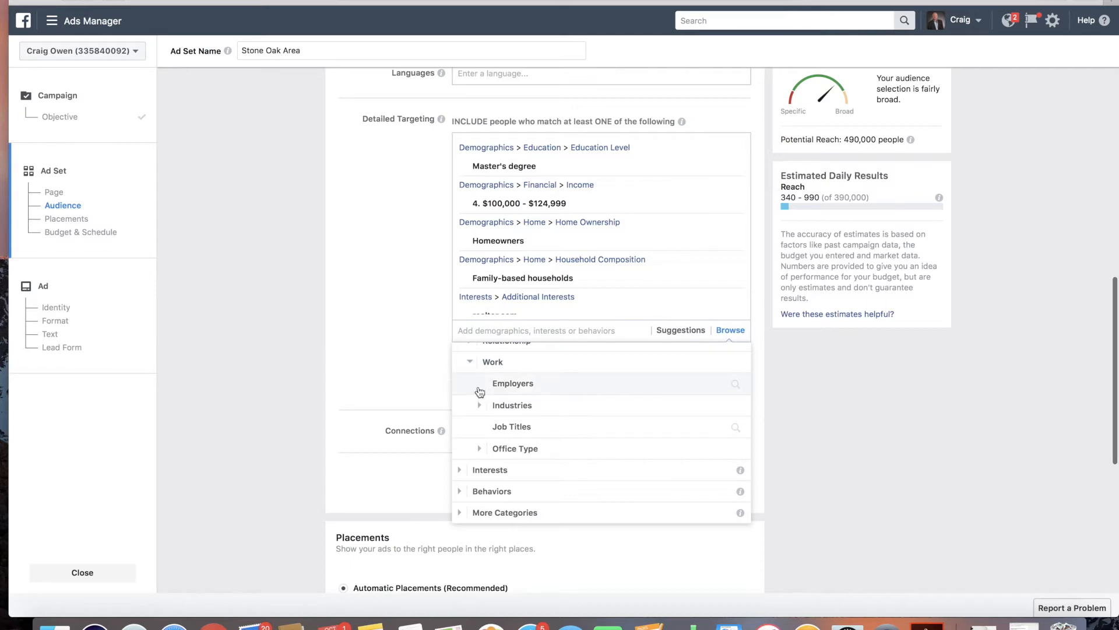
pyautogui.click(480, 406)
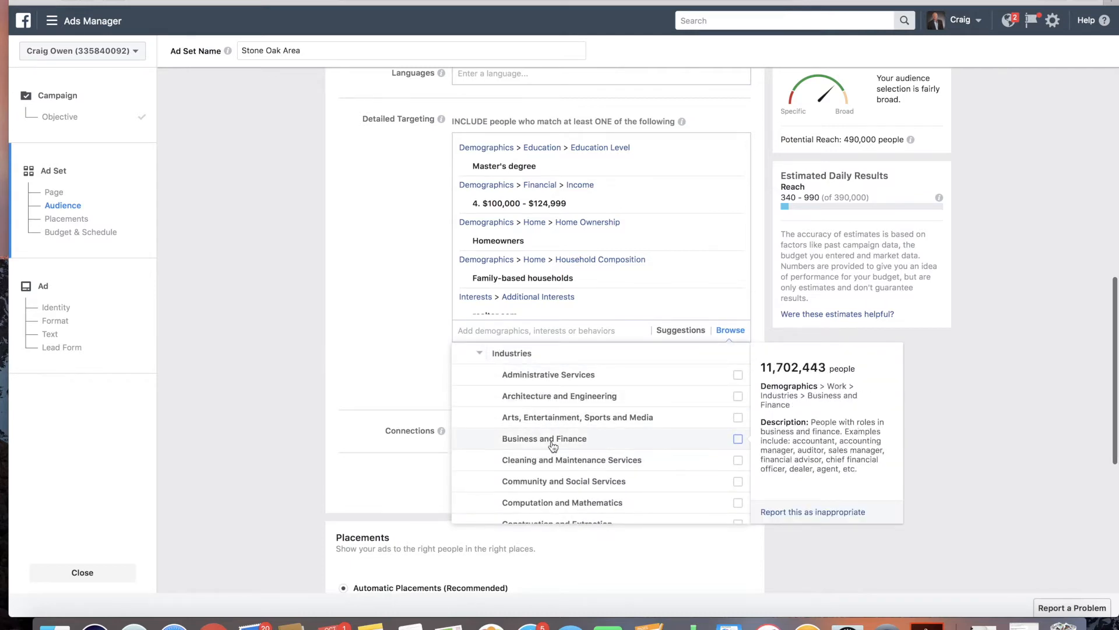
pyautogui.scroll(-3, 563, 456)
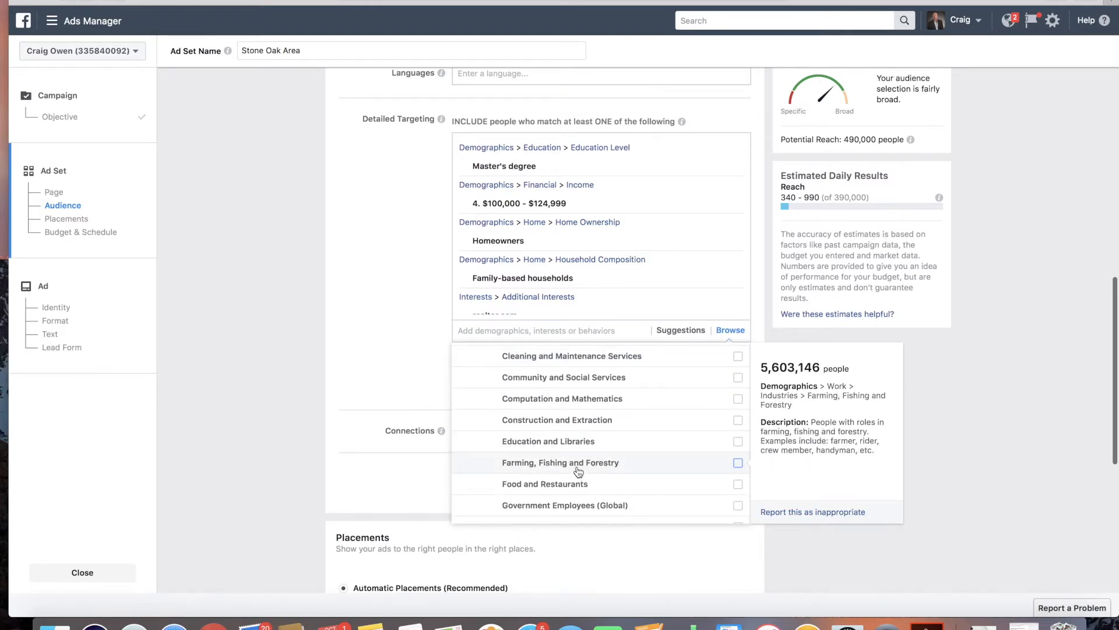
pyautogui.click(578, 469)
pyautogui.scroll(1, 566, 348)
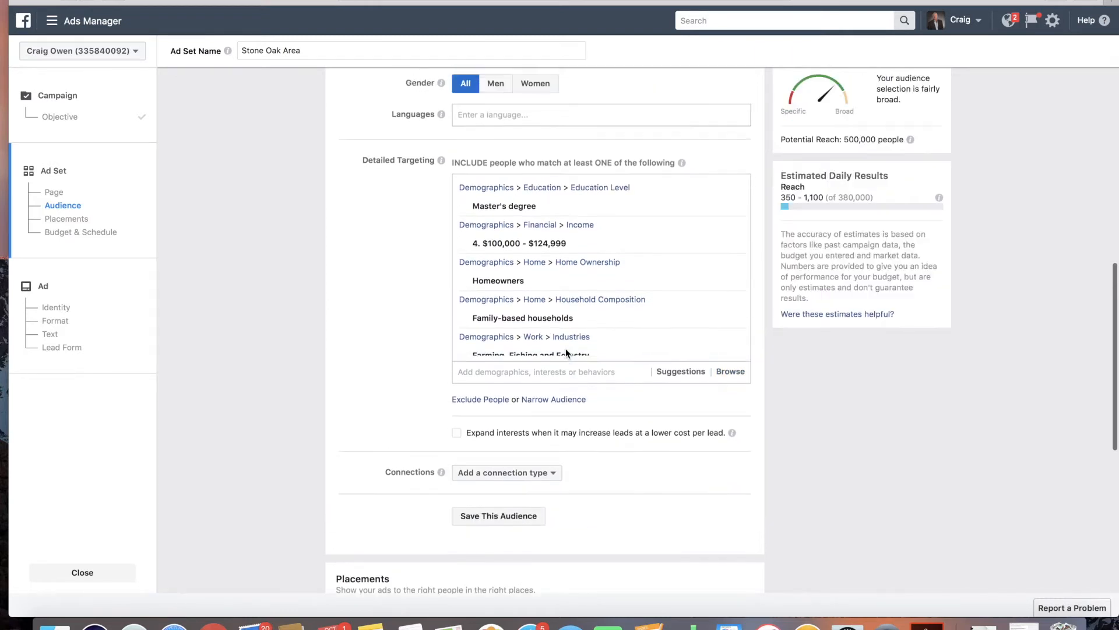
pyautogui.scroll(-2, 564, 295)
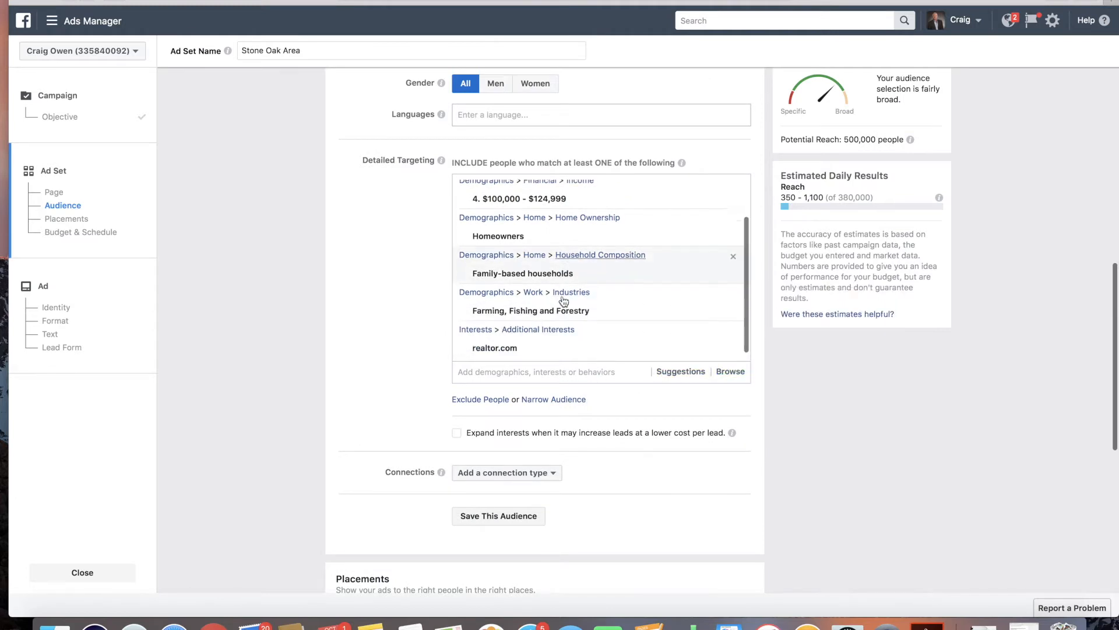
pyautogui.scroll(2, 562, 295)
pyautogui.scroll(-5, 561, 295)
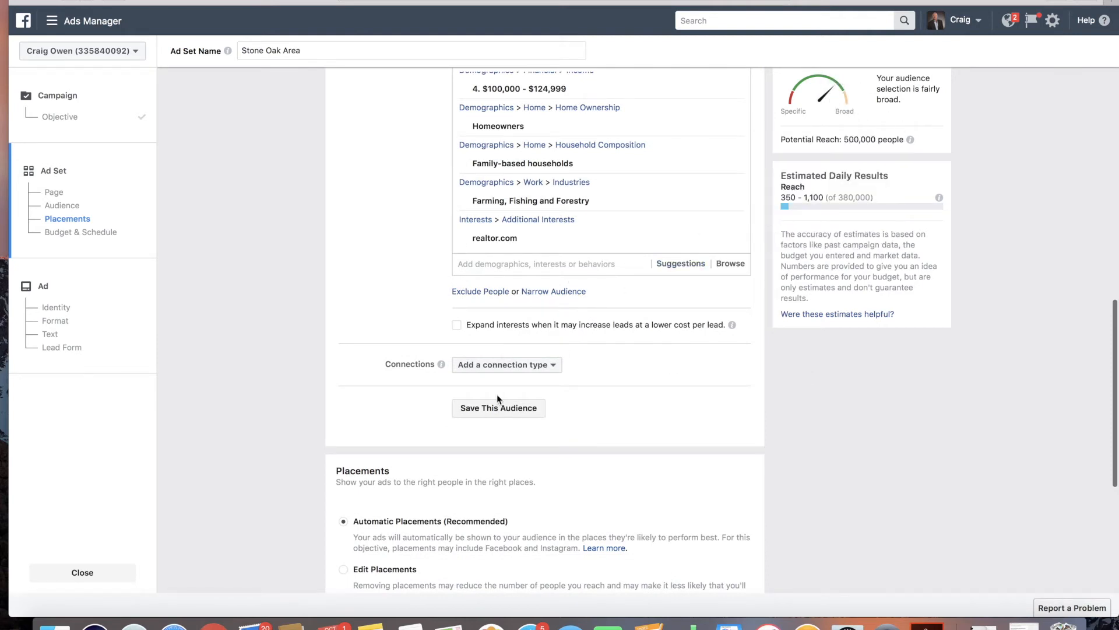
# Step: Exclude people in the $30,000 - $39,999 income range from the audience
pyautogui.scroll(2, 532, 342)
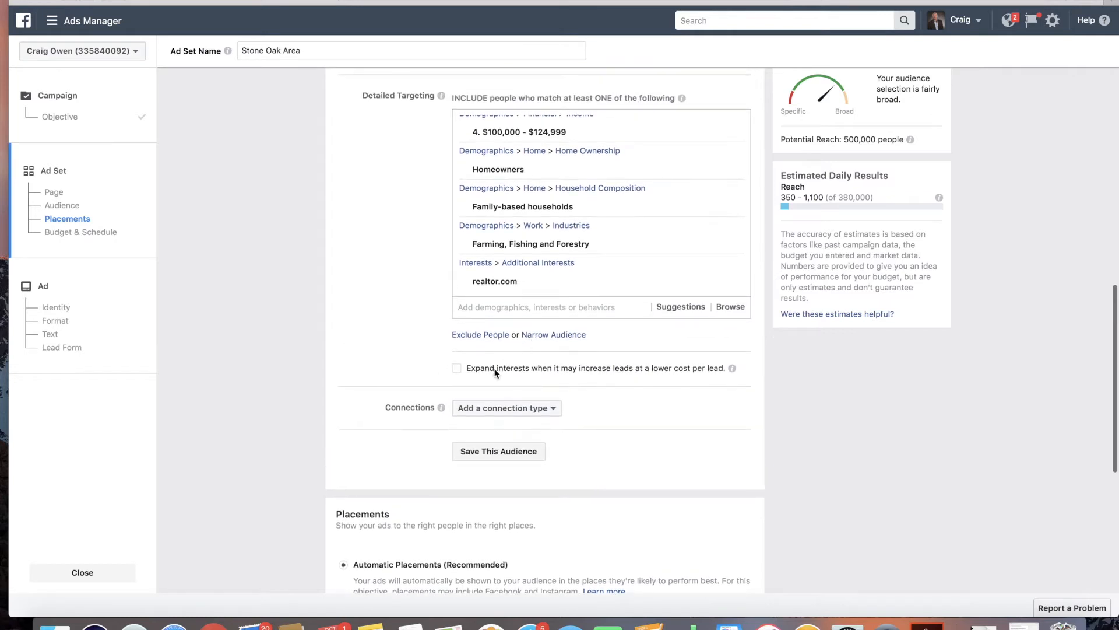
pyautogui.moveTo(440, 407)
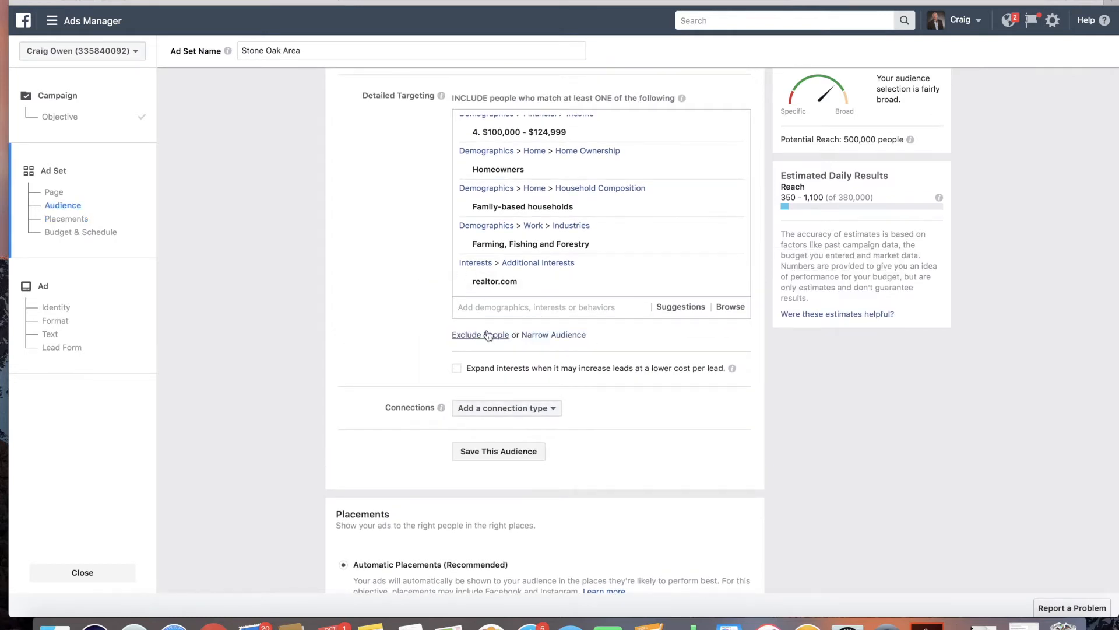
pyautogui.click(487, 335)
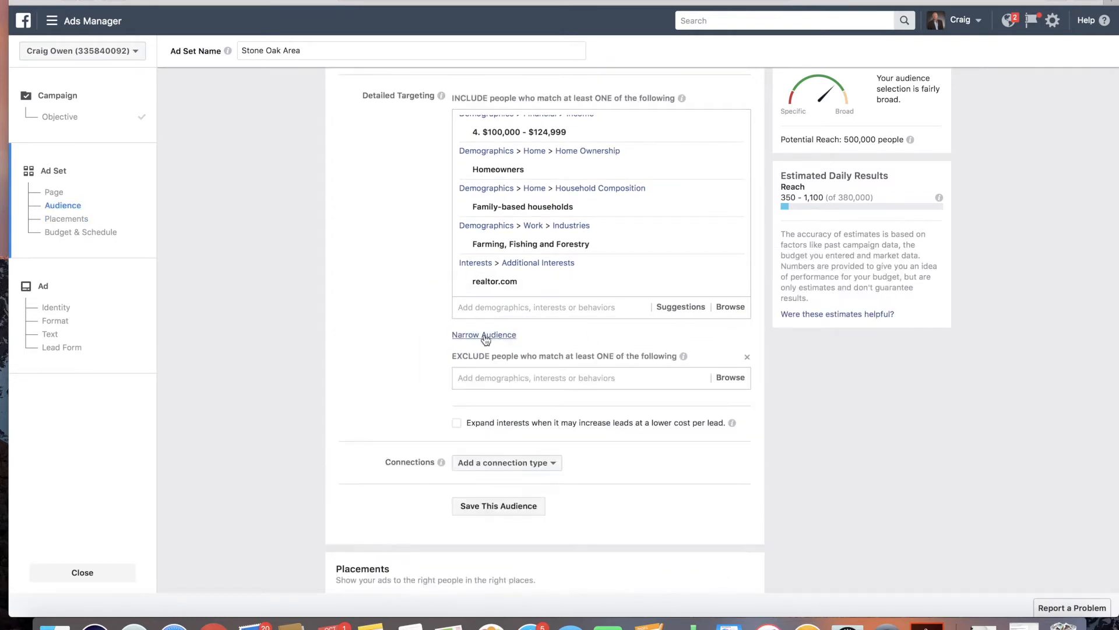
pyautogui.click(520, 378)
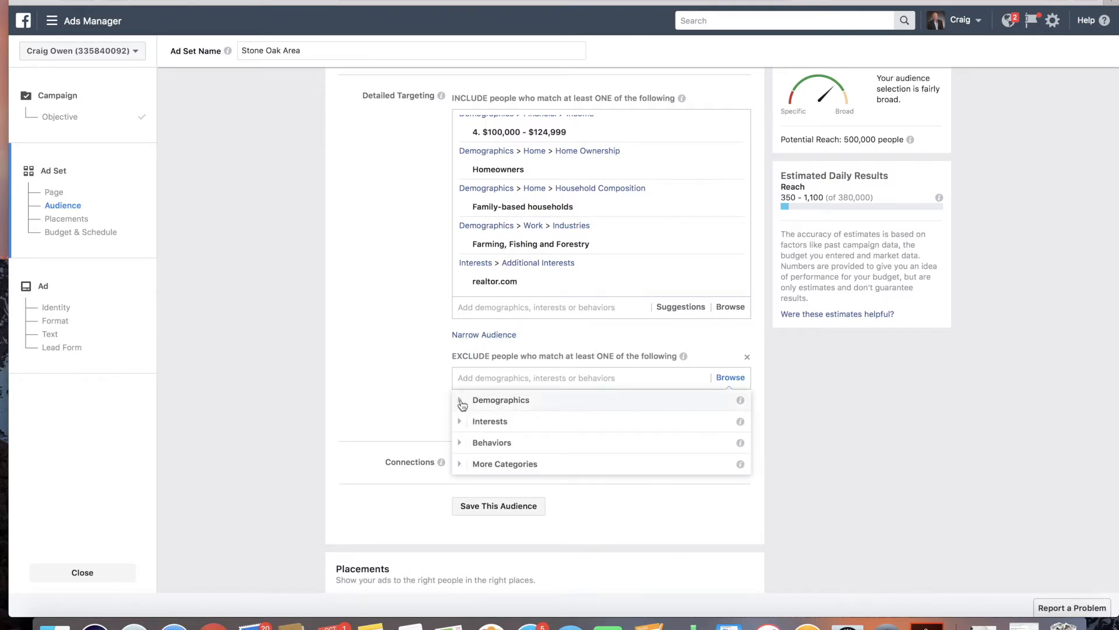
pyautogui.click(460, 403)
pyautogui.click(530, 382)
pyautogui.click(460, 400)
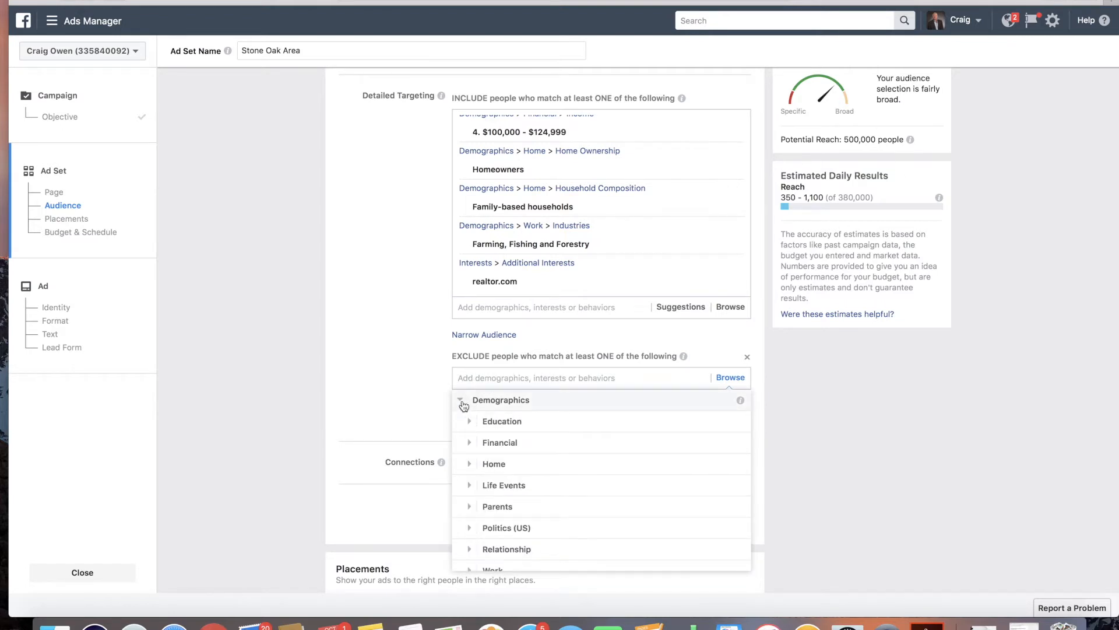
pyautogui.click(475, 442)
pyautogui.click(479, 424)
pyautogui.click(594, 425)
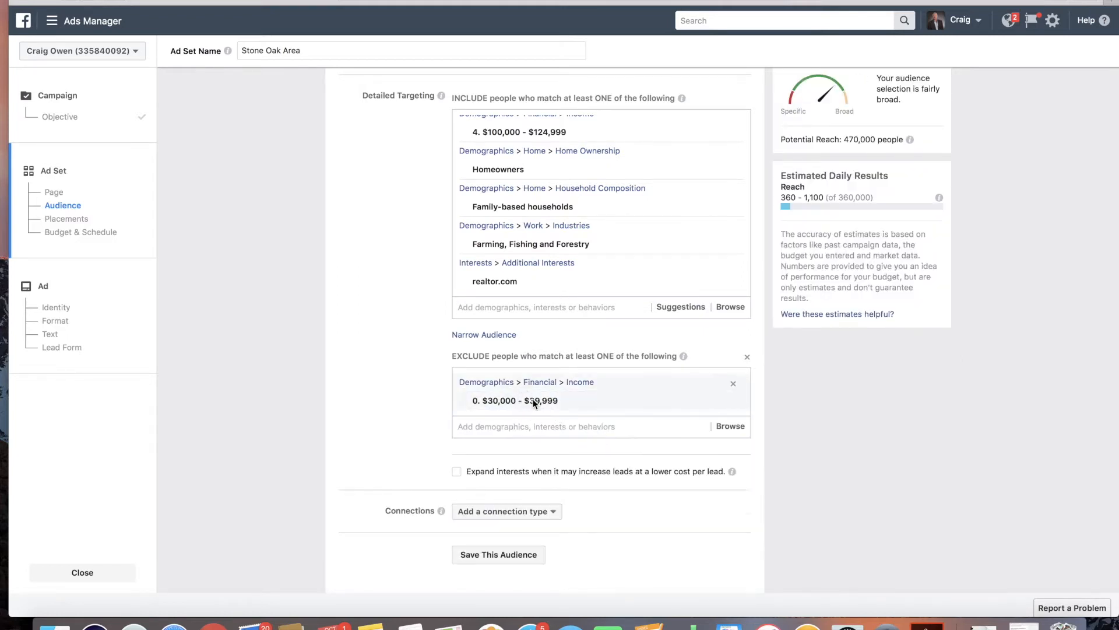
# Step: Add the $40,000 - $49,999 income range to the excluded people
pyautogui.click(730, 426)
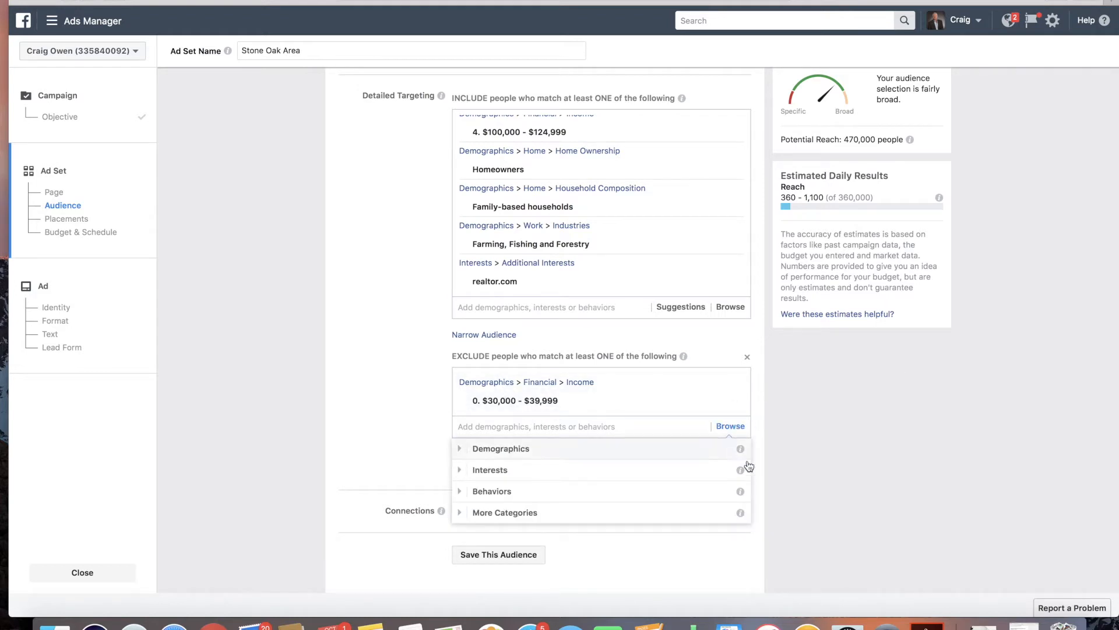
pyautogui.click(460, 449)
pyautogui.click(470, 491)
pyautogui.click(479, 474)
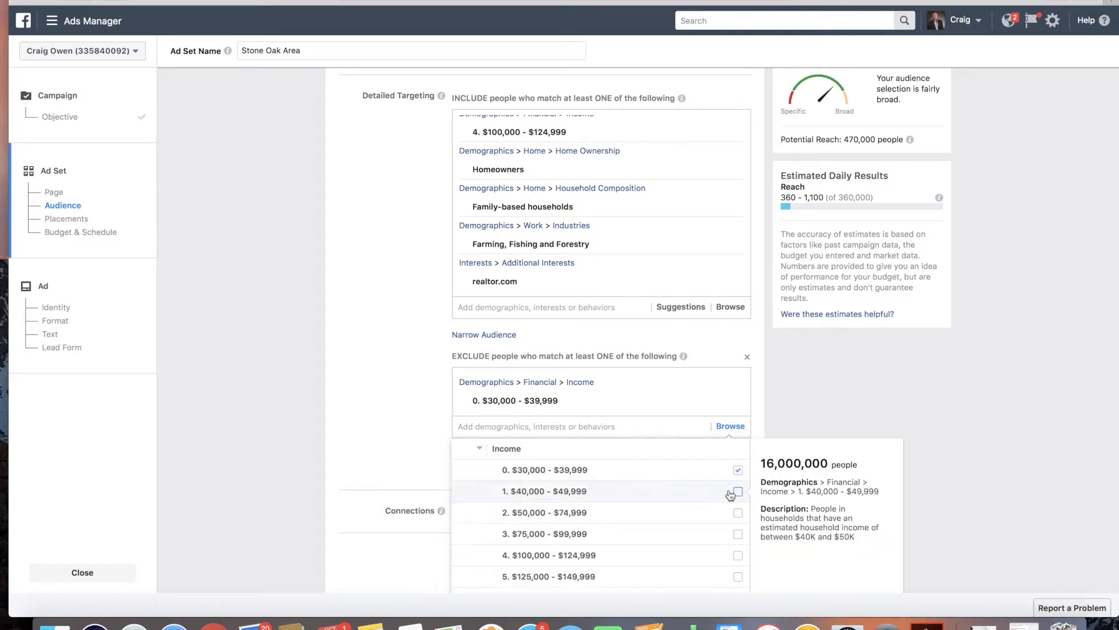
pyautogui.click(731, 492)
# Step: Add the $50,000 - $74,999 income range to the excluded people
pyautogui.click(730, 444)
pyautogui.click(472, 474)
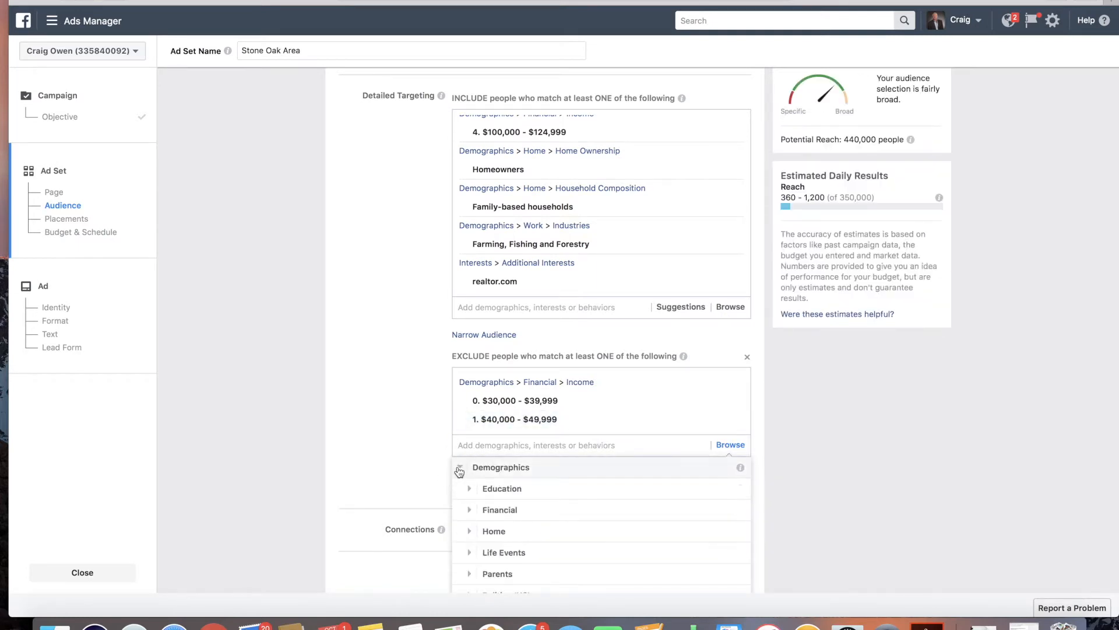
pyautogui.click(470, 510)
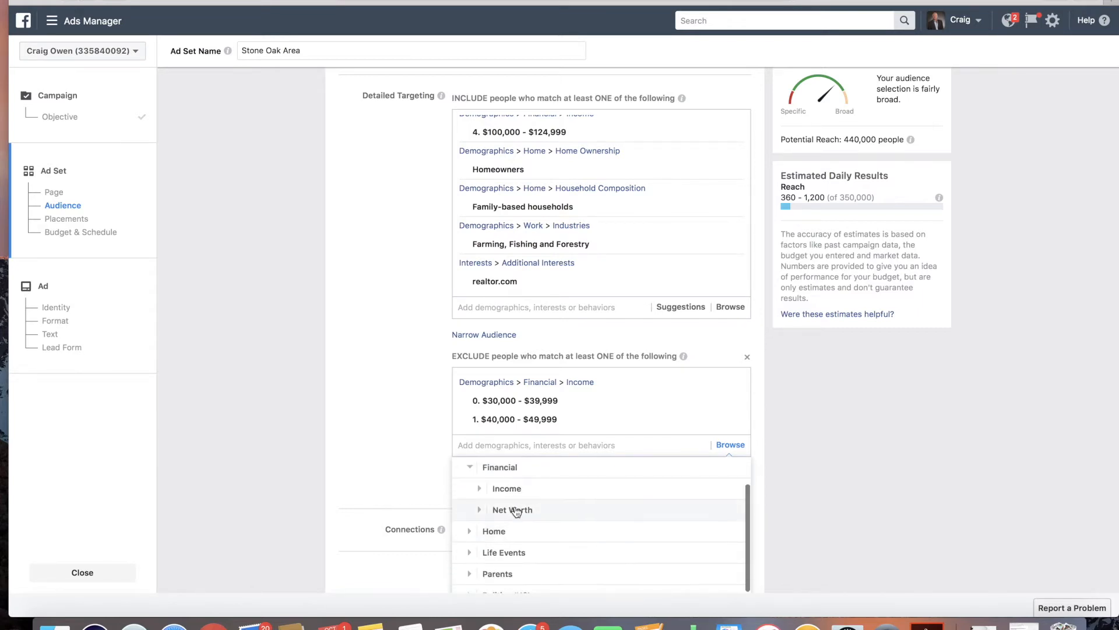
pyautogui.click(479, 489)
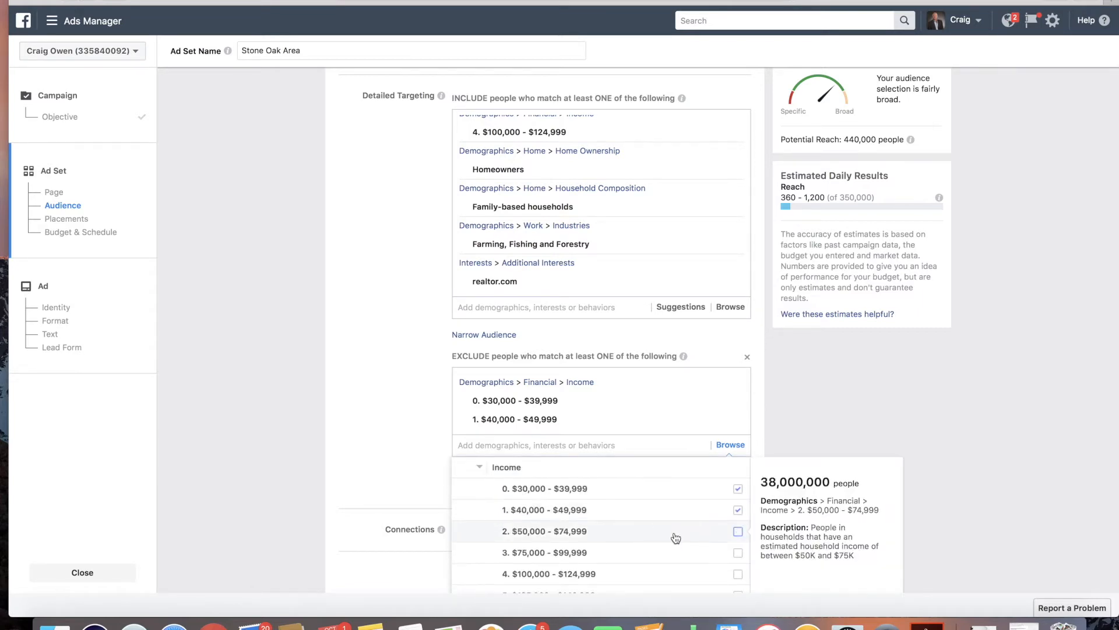
pyautogui.click(676, 537)
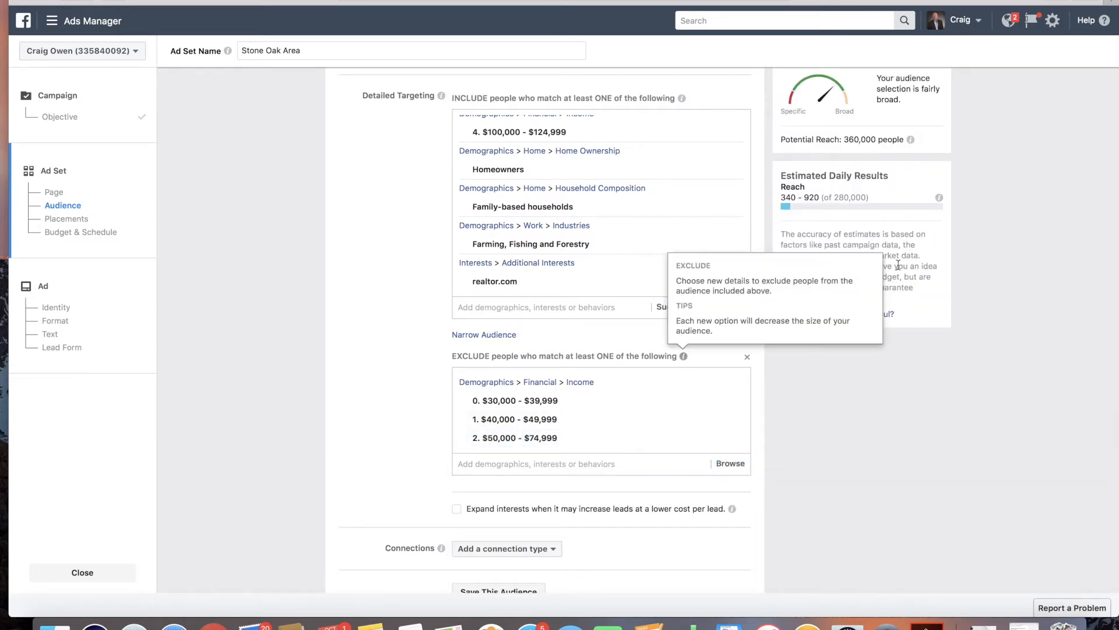
# Step: Review the audience's potential reach and the detailed targeting and exclusion lists
pyautogui.moveTo(845, 139); pyautogui.dragTo(877, 140)
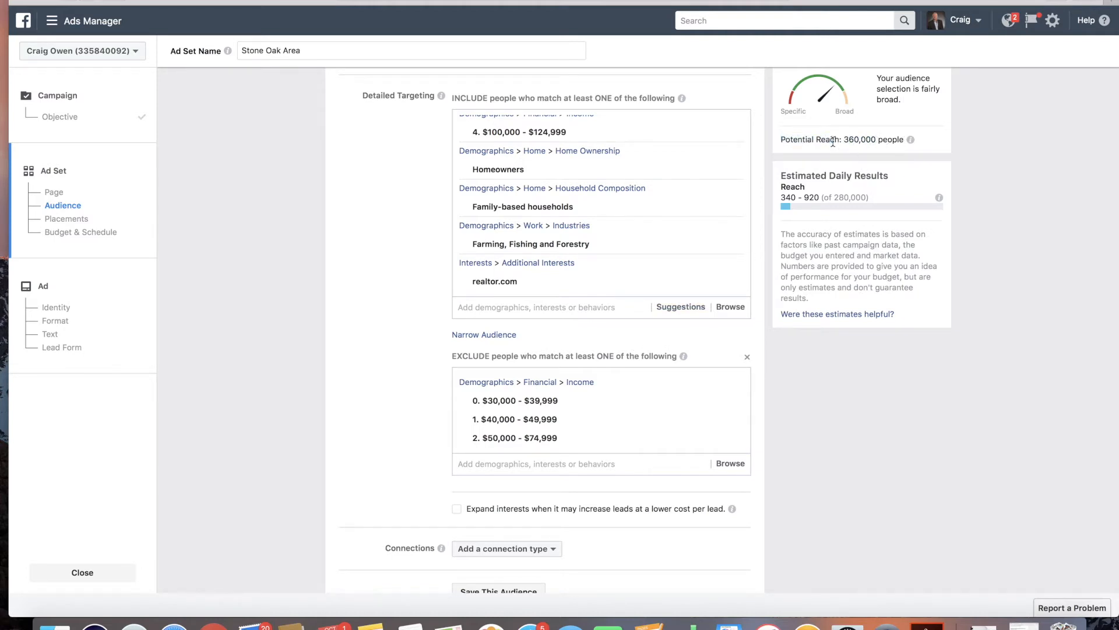
pyautogui.scroll(-1, 408, 455)
pyautogui.scroll(-5, 399, 424)
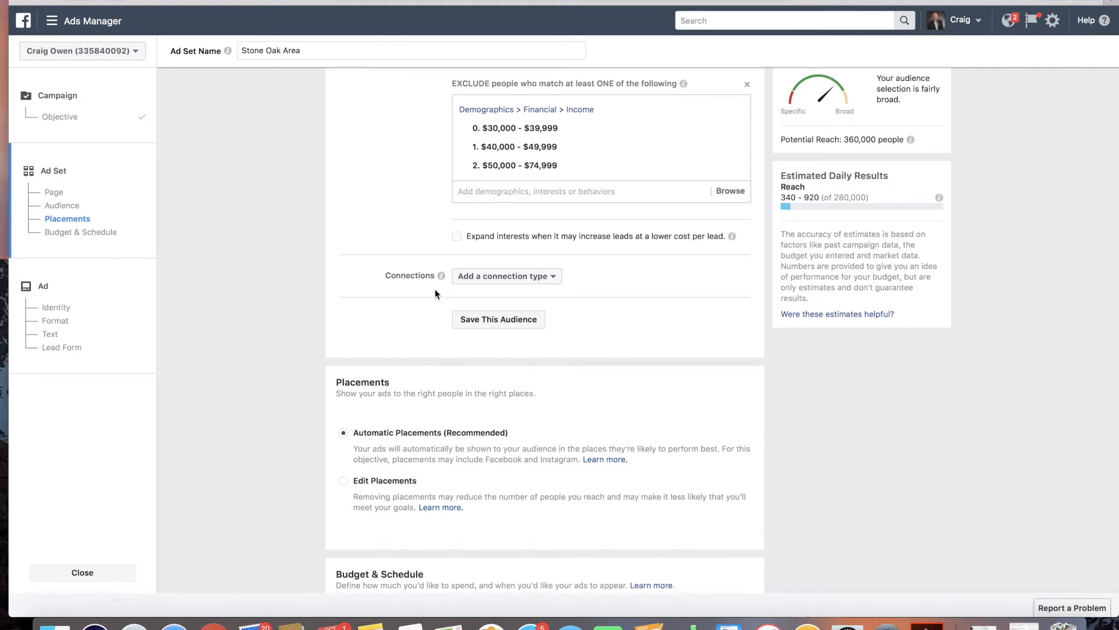
pyautogui.scroll(1, 432, 169)
pyautogui.scroll(5, 432, 167)
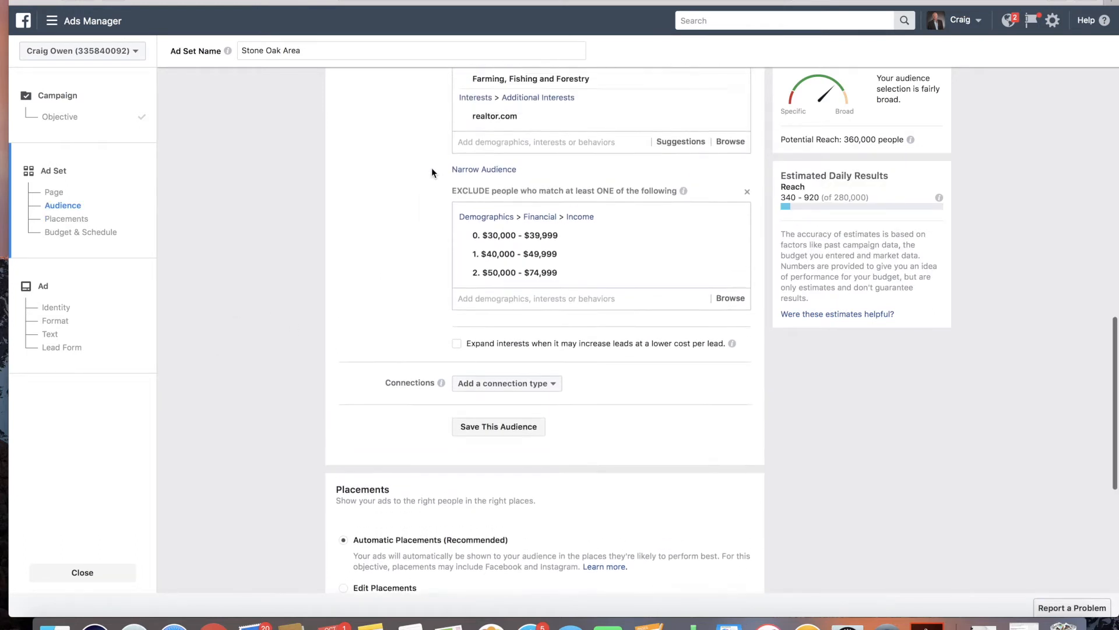
pyautogui.moveTo(502, 163)
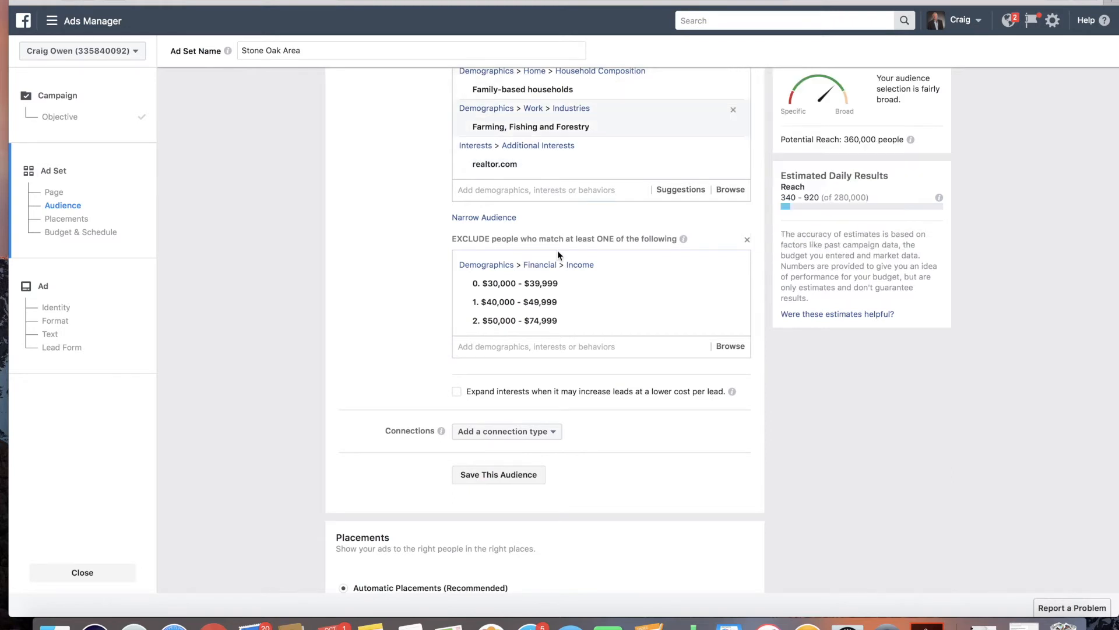
pyautogui.moveTo(576, 165)
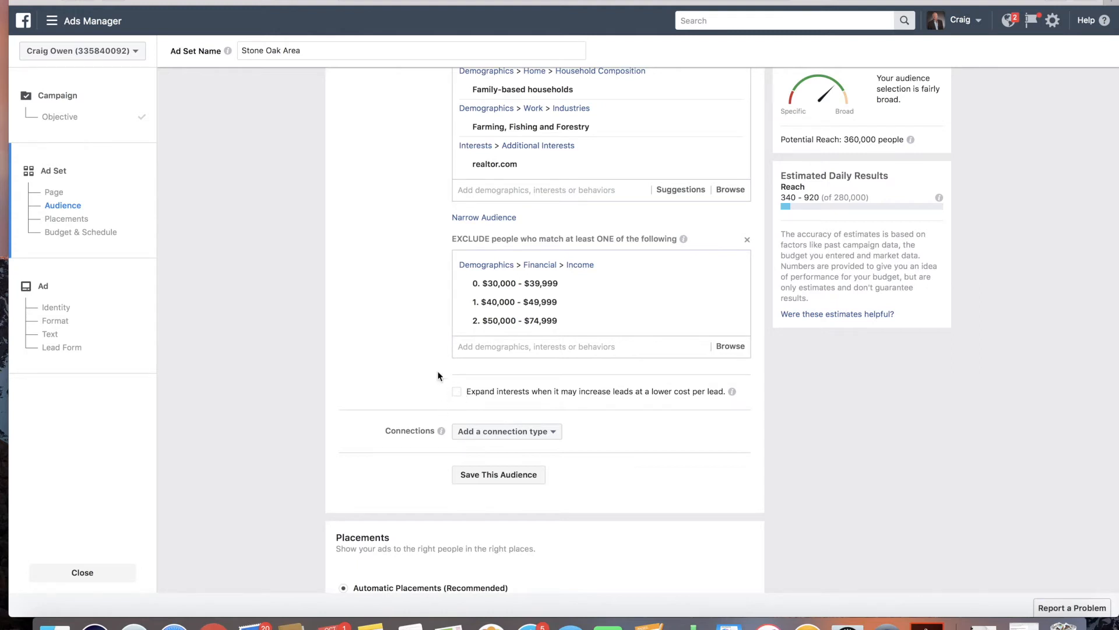
pyautogui.scroll(-5, 427, 372)
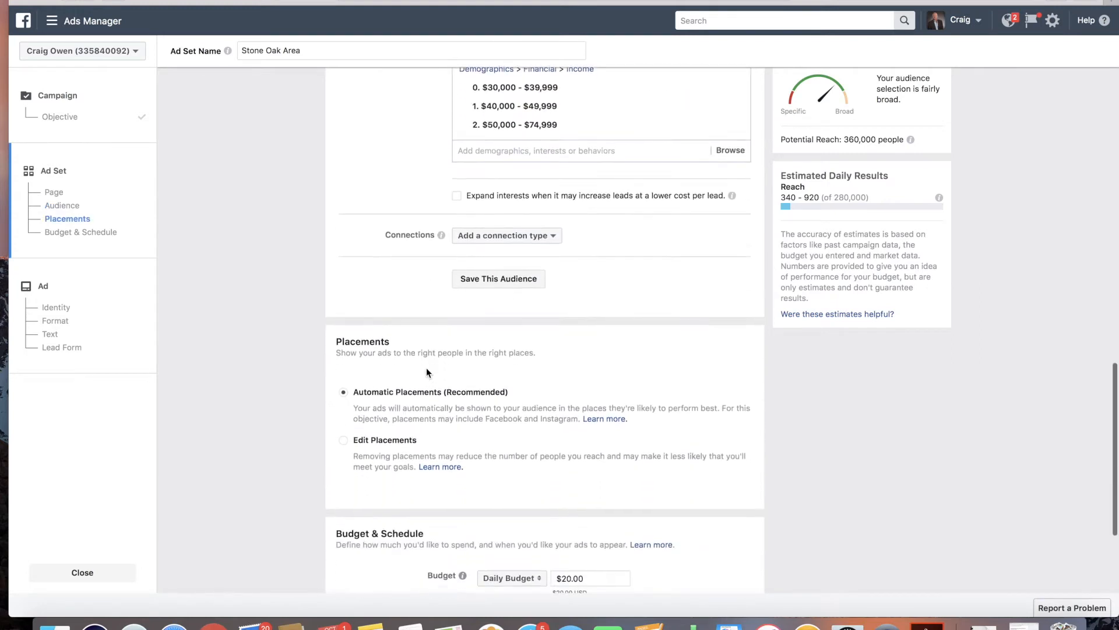
pyautogui.scroll(7, 439, 240)
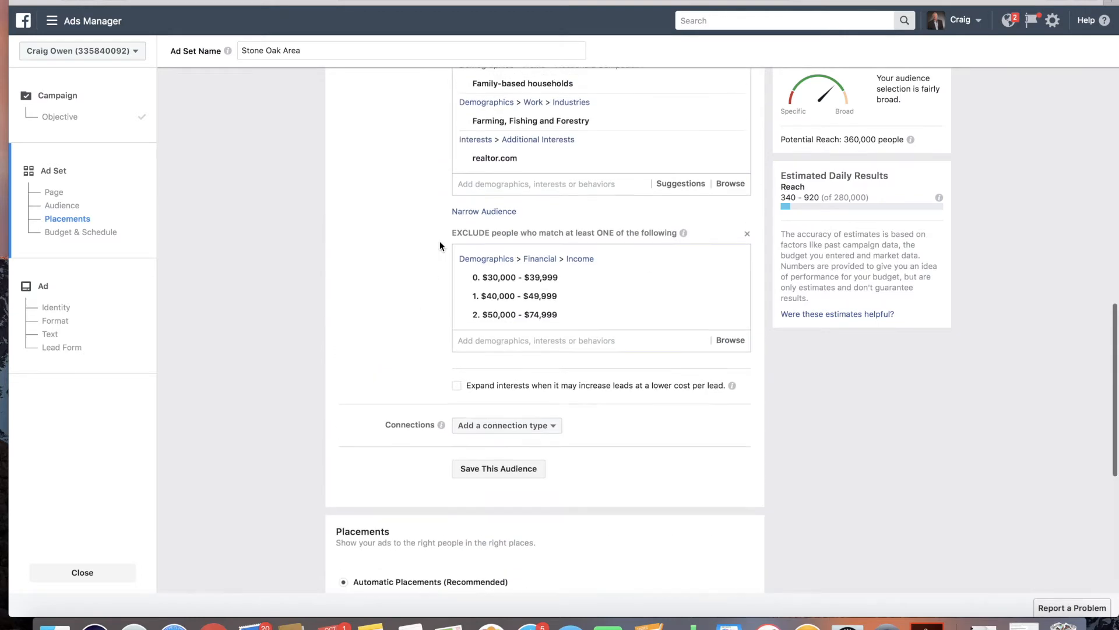
pyautogui.scroll(-3, 441, 248)
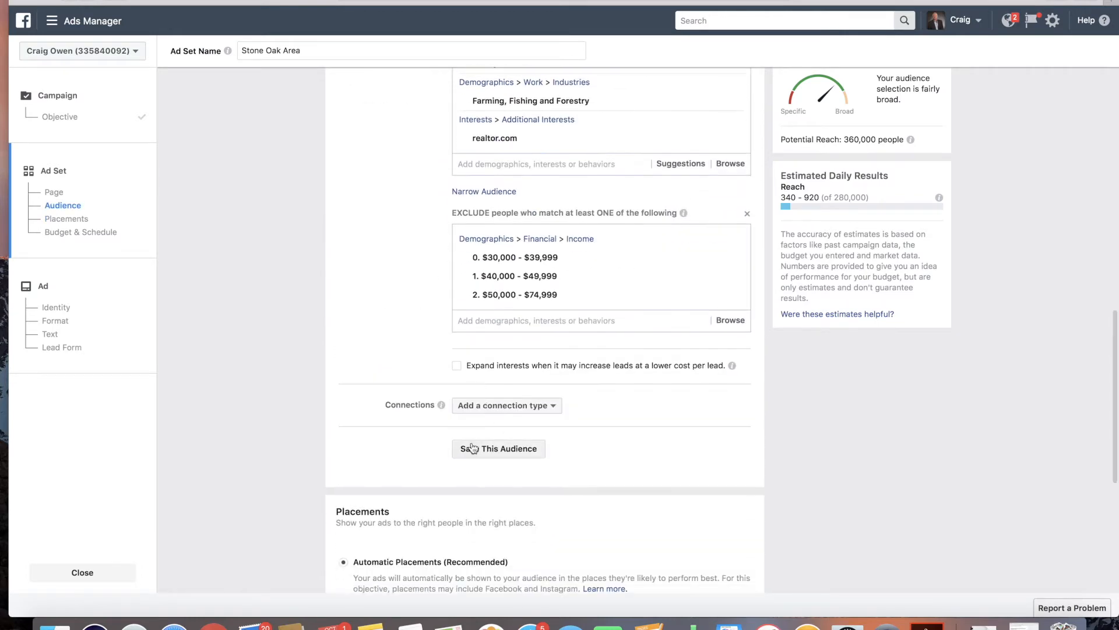
pyautogui.click(498, 447)
pyautogui.moveTo(526, 187); pyautogui.dragTo(455, 186)
pyautogui.press('BackSpace')
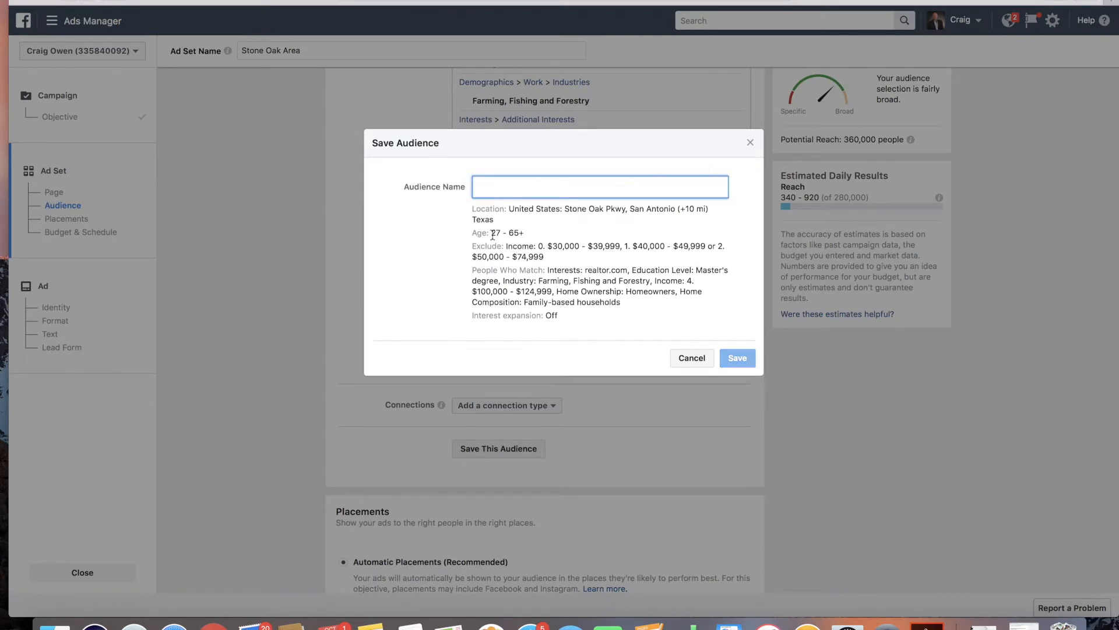
pyautogui.click(561, 185)
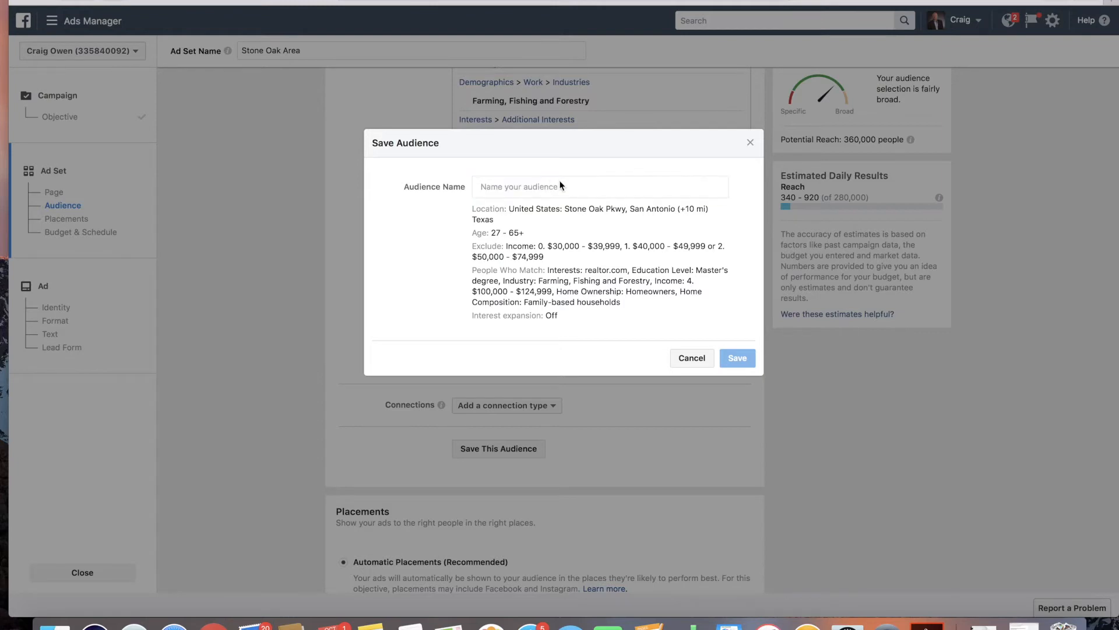
pyautogui.click(536, 185)
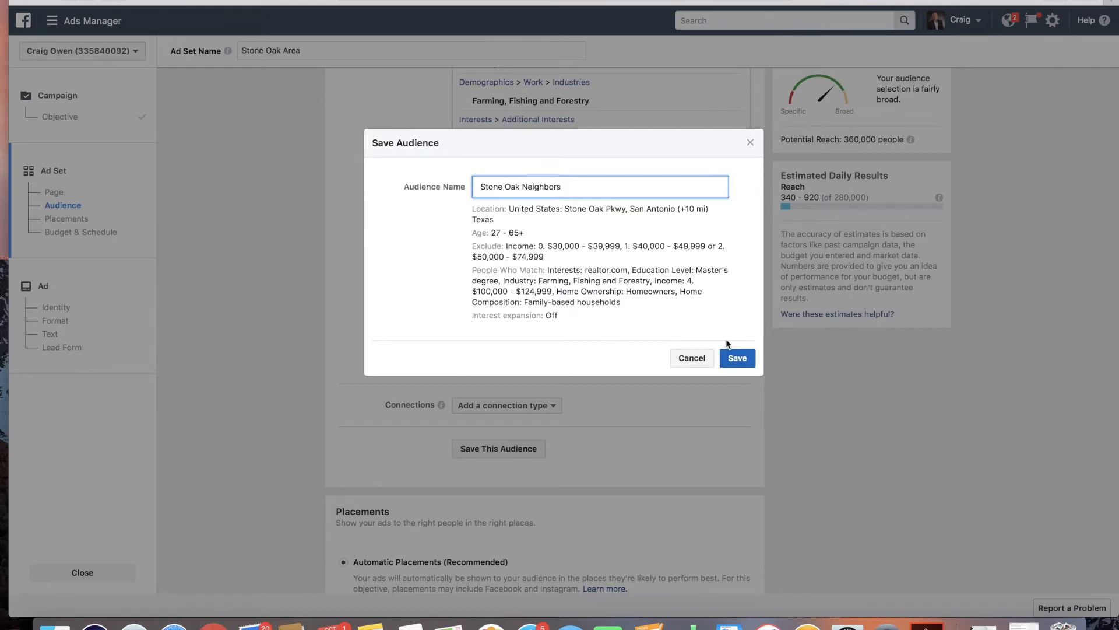
pyautogui.click(696, 356)
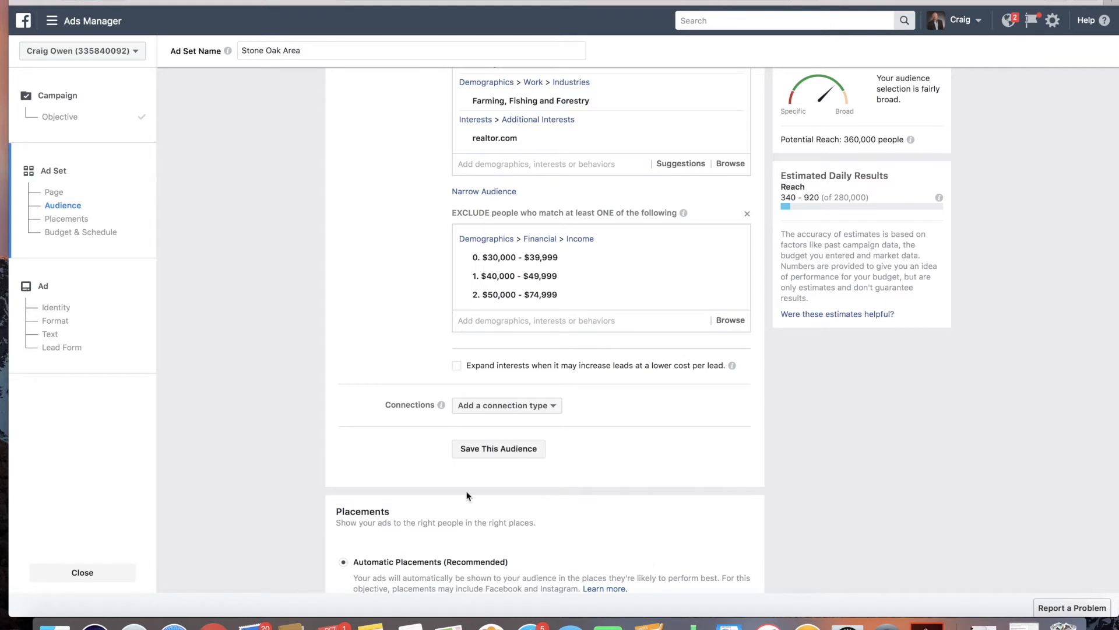
pyautogui.scroll(-5, 382, 451)
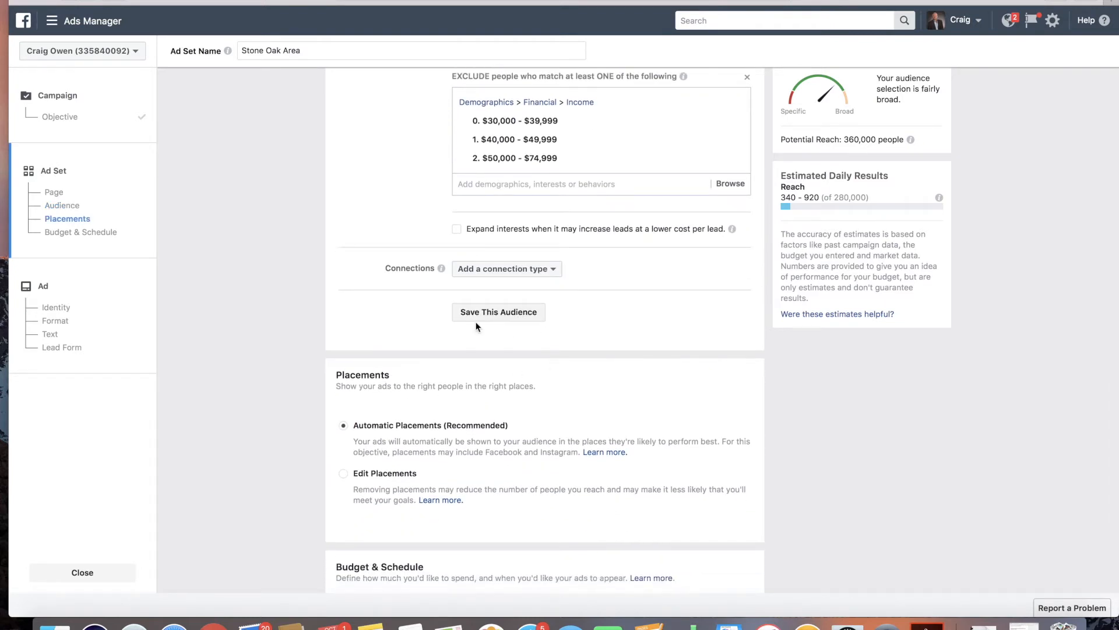
pyautogui.scroll(-2, 476, 325)
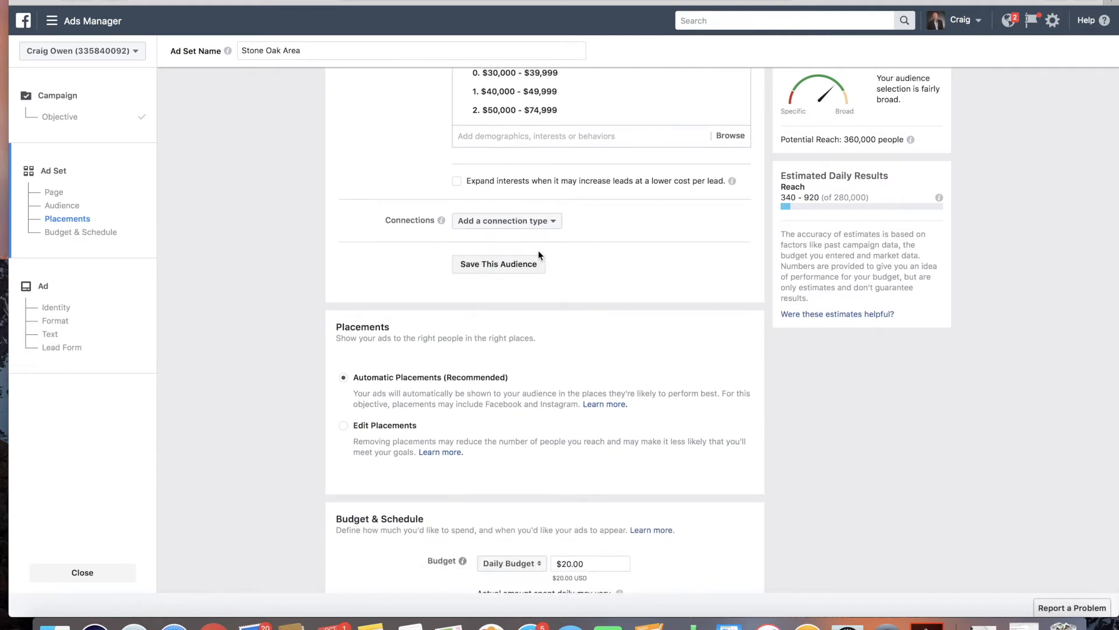
pyautogui.scroll(-4, 333, 274)
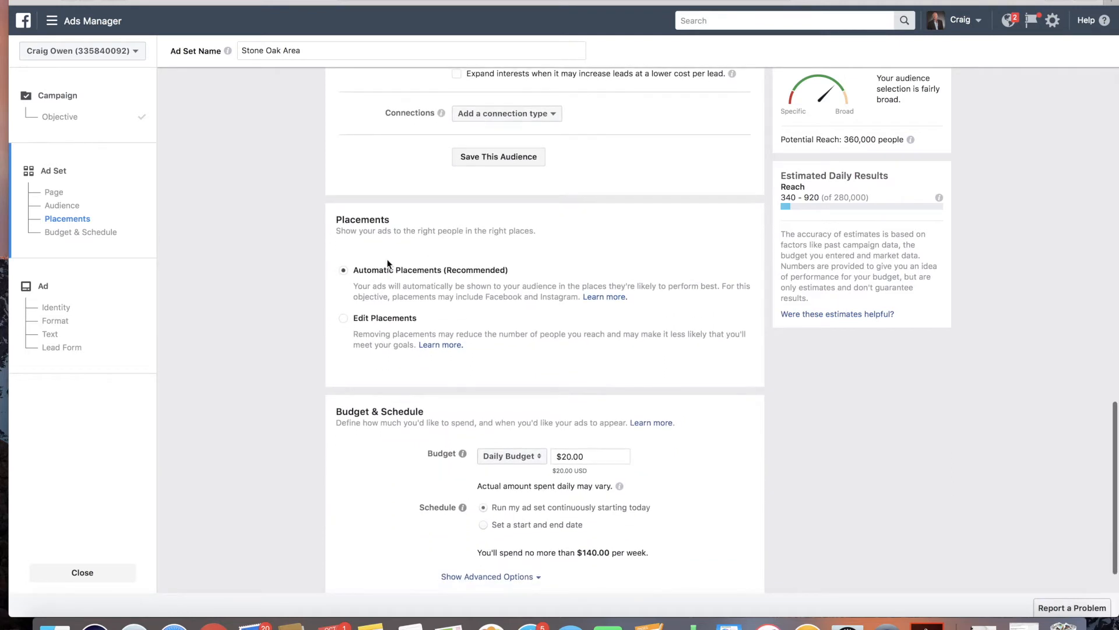
pyautogui.moveTo(343, 220); pyautogui.dragTo(407, 223)
pyautogui.click(405, 222)
# Step: Open the Facebook News Feed in a new tab, scroll through it, and return to Ads Manager
pyautogui.press('super+t')
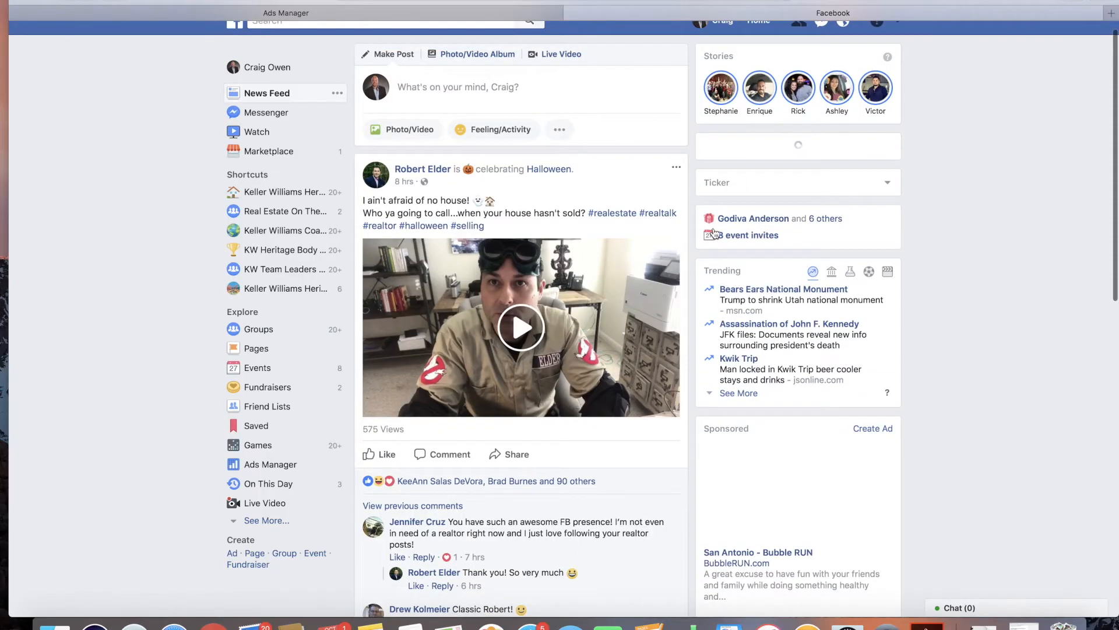
pyautogui.scroll(-2, 747, 408)
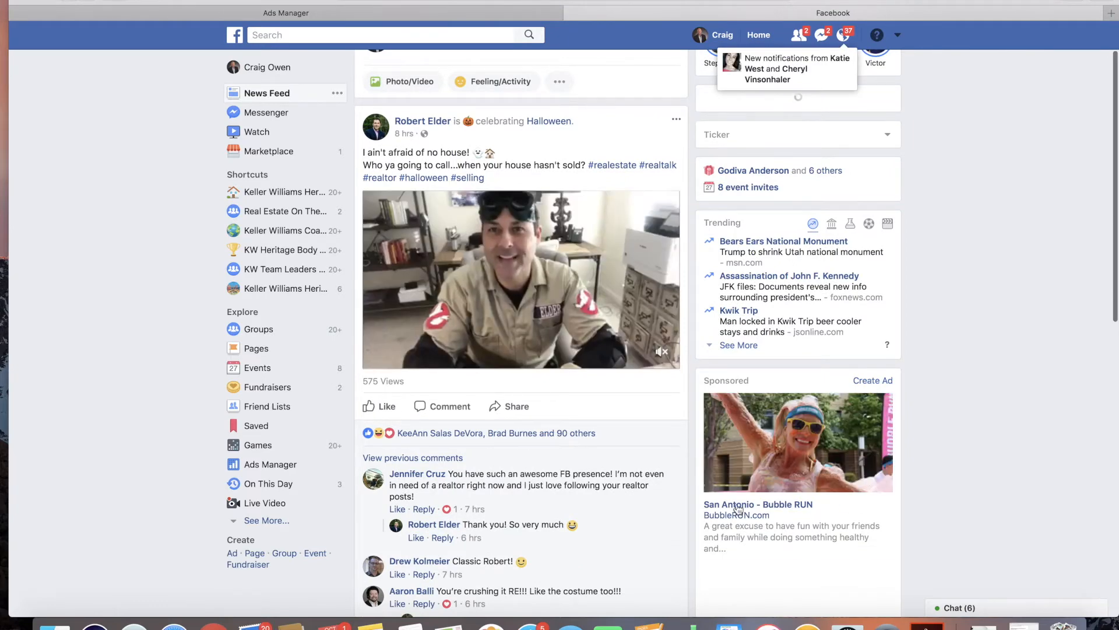
pyautogui.scroll(-3, 787, 481)
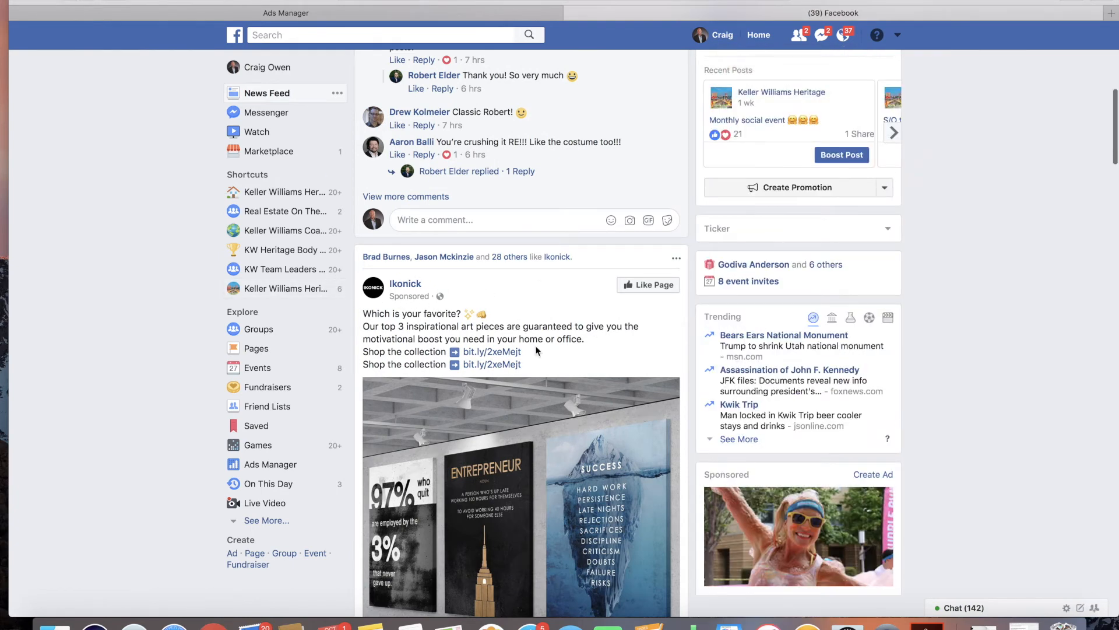
pyautogui.scroll(-1, 501, 369)
pyautogui.scroll(-1, 501, 369)
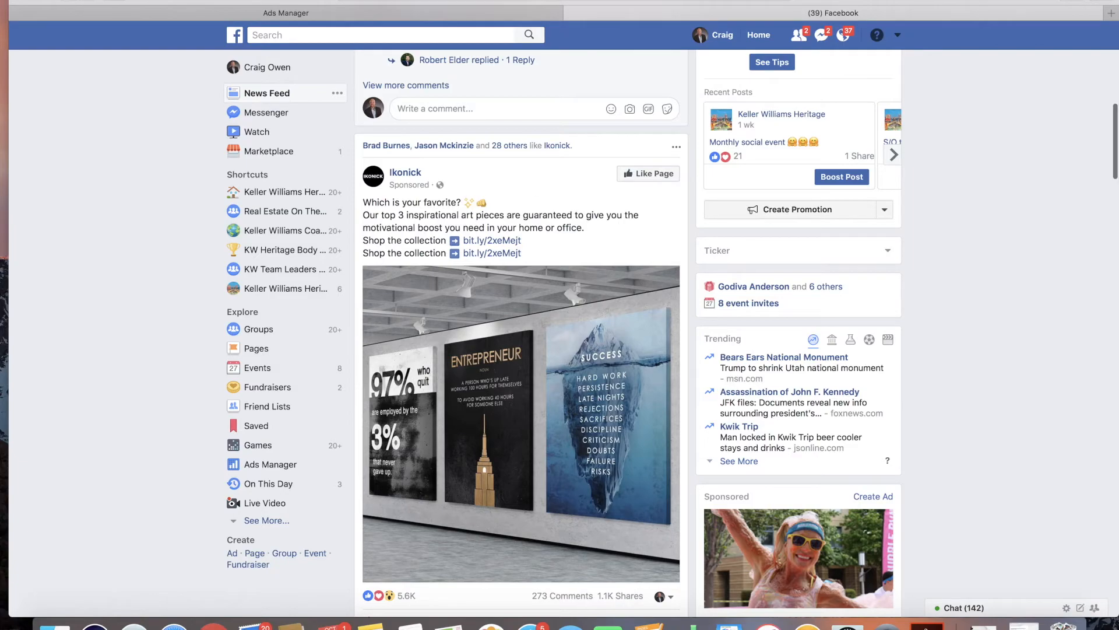
pyautogui.click(417, 12)
# Step: Review the Placements and Budget & Schedule sections of the ad set
pyautogui.scroll(-1, 532, 499)
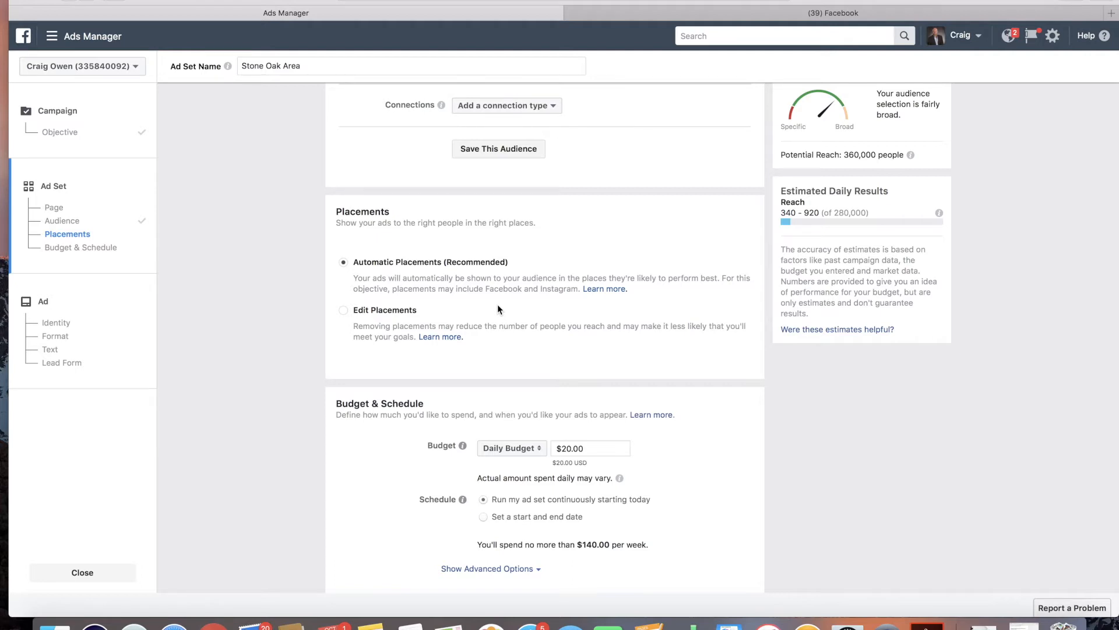
pyautogui.moveTo(376, 262); pyautogui.dragTo(461, 262)
pyautogui.click(461, 263)
pyautogui.scroll(-2, 532, 355)
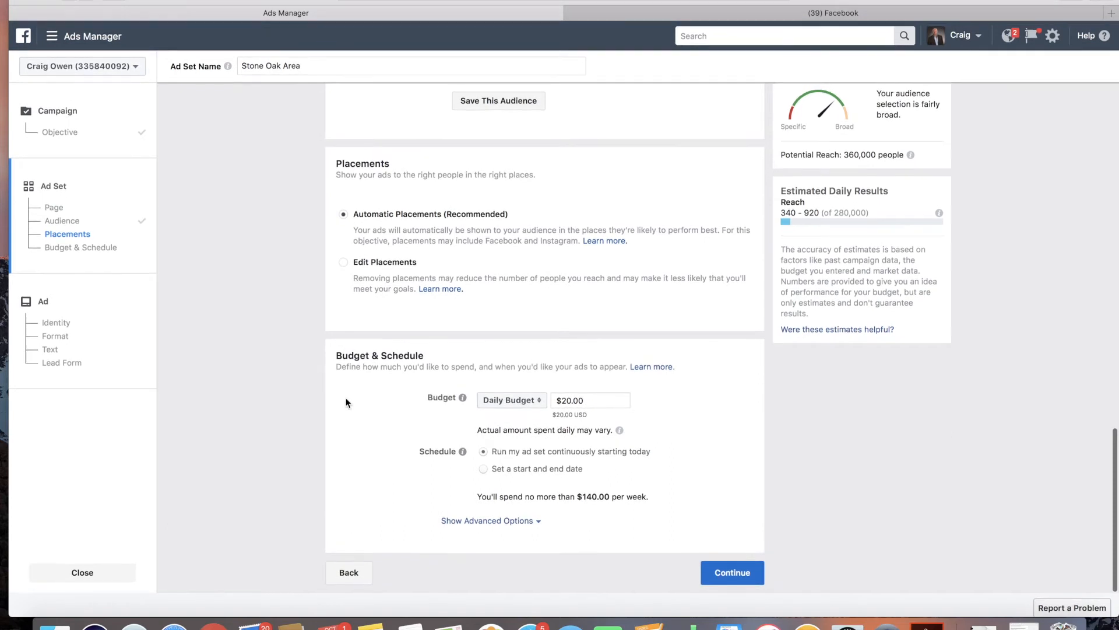
pyautogui.moveTo(335, 352); pyautogui.dragTo(431, 364)
pyautogui.click(432, 364)
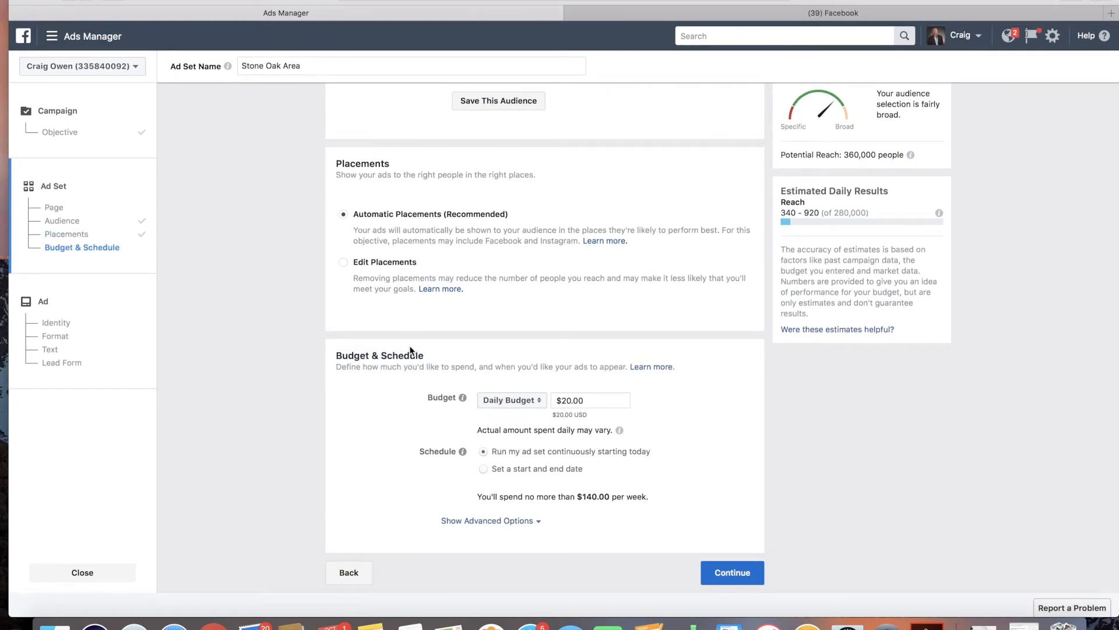
pyautogui.moveTo(336, 354); pyautogui.dragTo(461, 364)
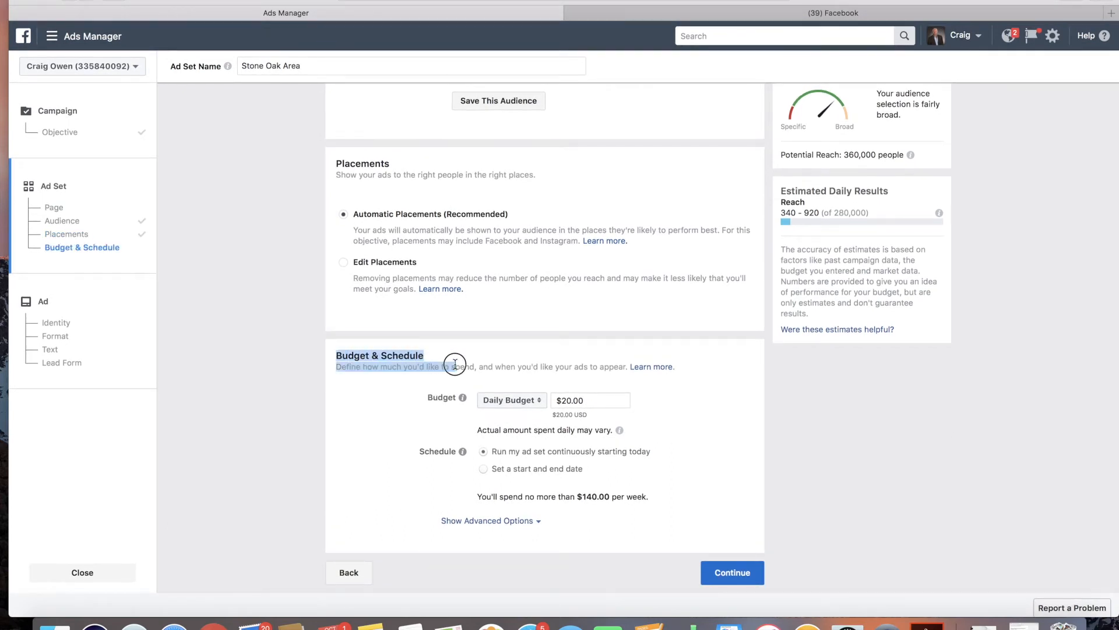
# Step: Switch the ad set budget to a Lifetime Budget of $50.00
pyautogui.click(462, 366)
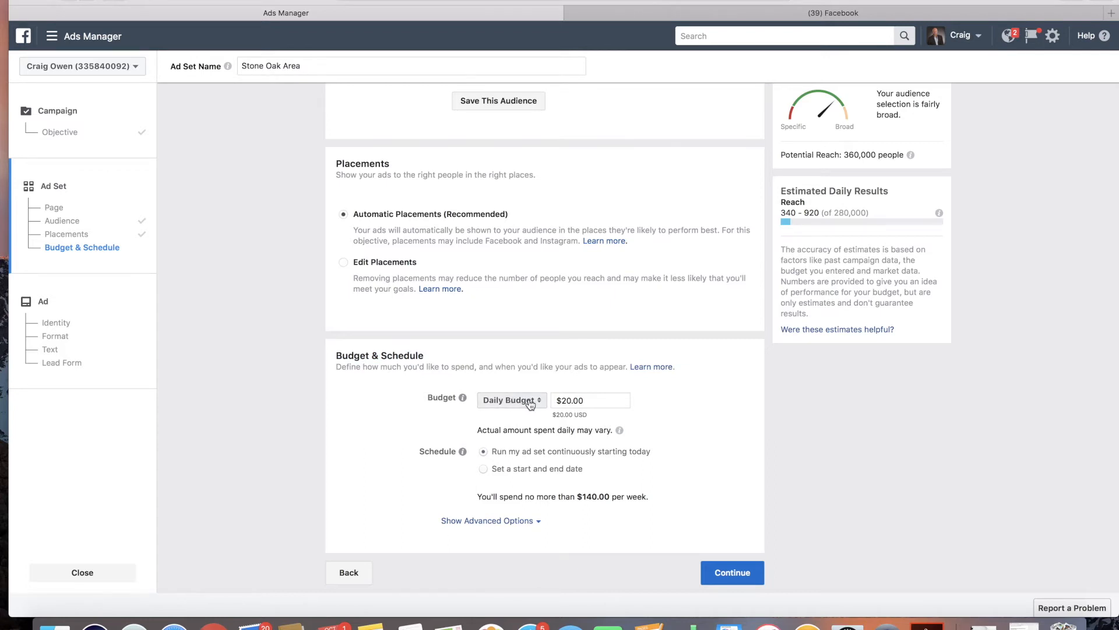
pyautogui.moveTo(498, 400)
pyautogui.mouseDown()
pyautogui.moveTo(536, 403)
pyautogui.moveTo(493, 408)
pyautogui.mouseUp()
pyautogui.click(527, 400)
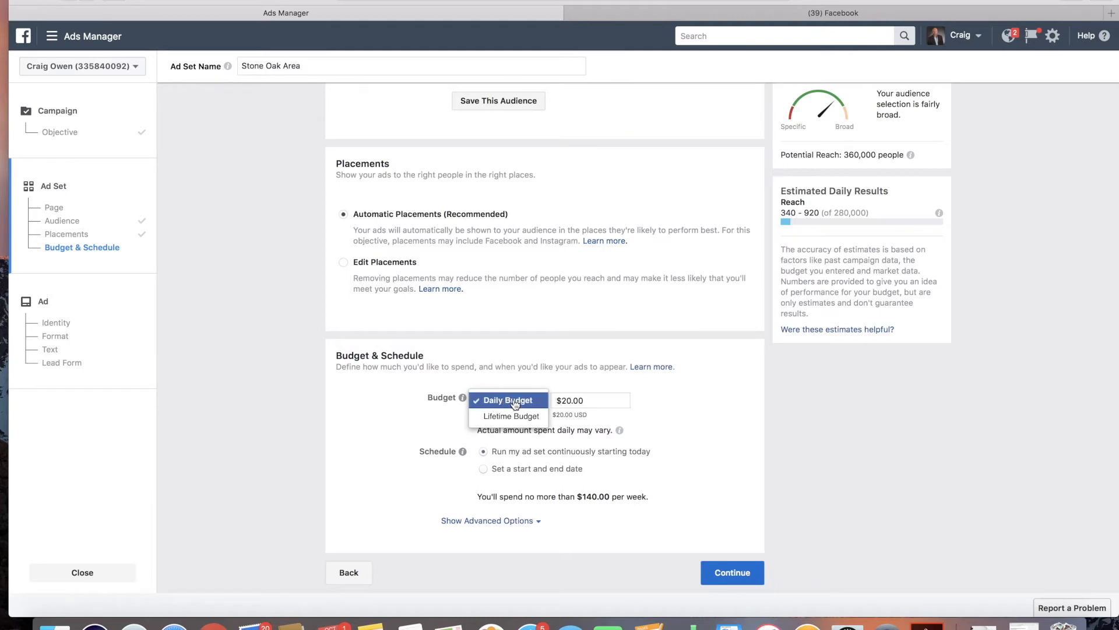
pyautogui.click(506, 416)
pyautogui.click(587, 400)
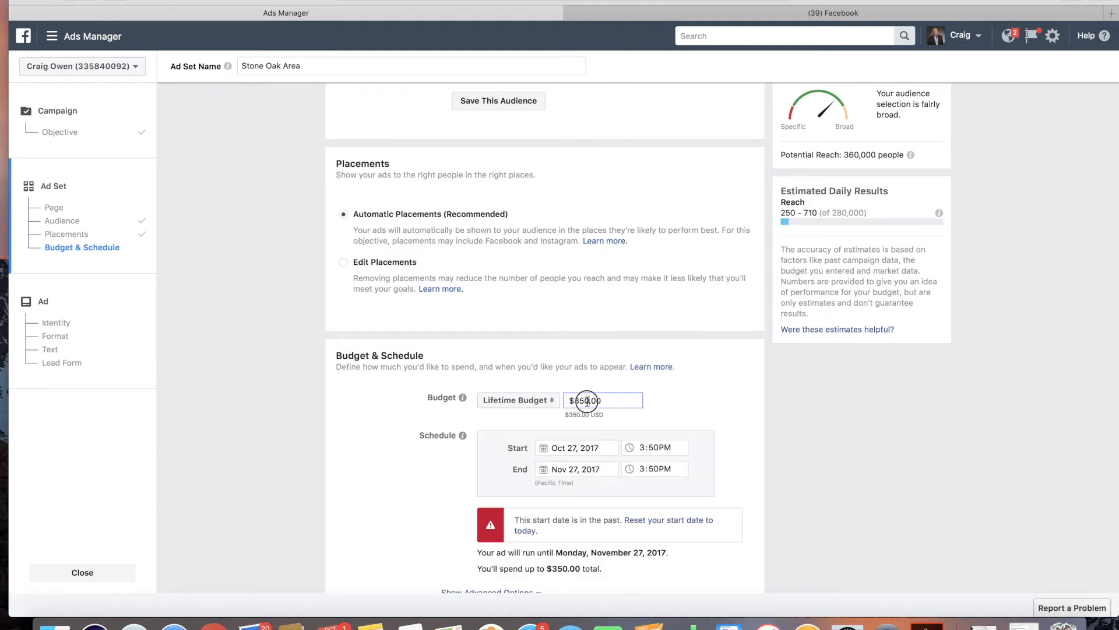
pyautogui.click(579, 401)
pyautogui.press('BackSpace')
pyautogui.click(737, 371)
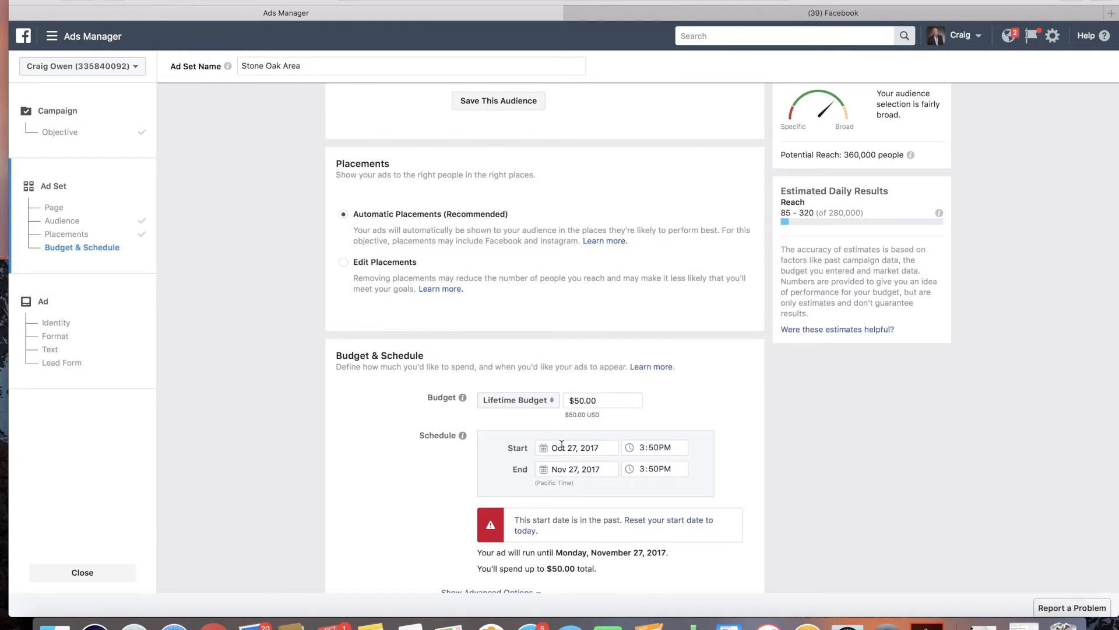
# Step: Set the schedule's end date to Nov 4, 2017
pyautogui.click(582, 473)
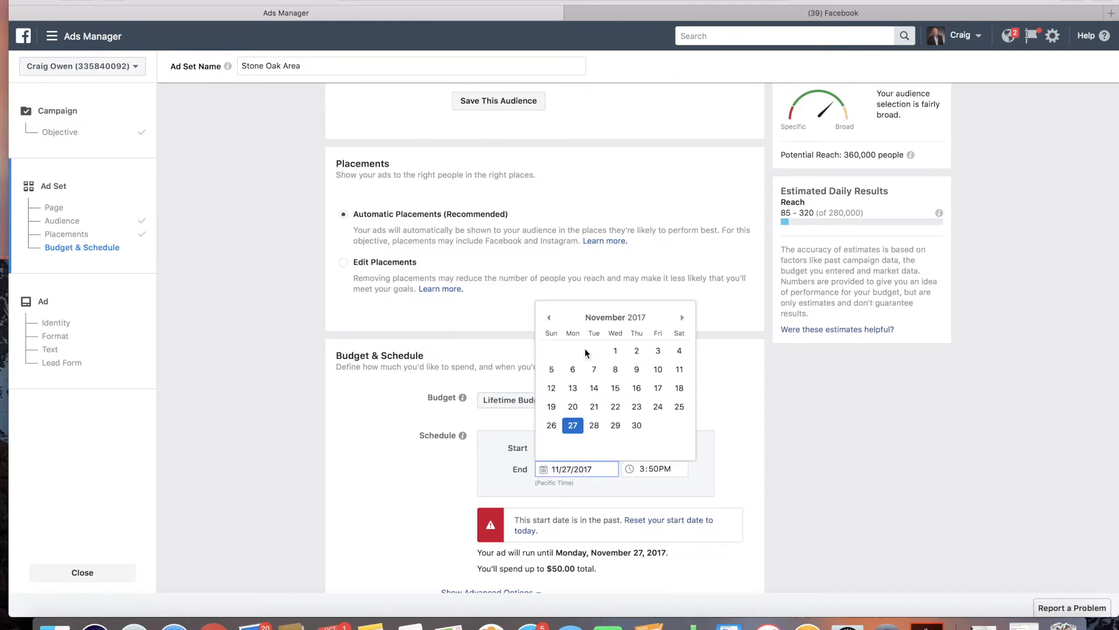
pyautogui.click(673, 352)
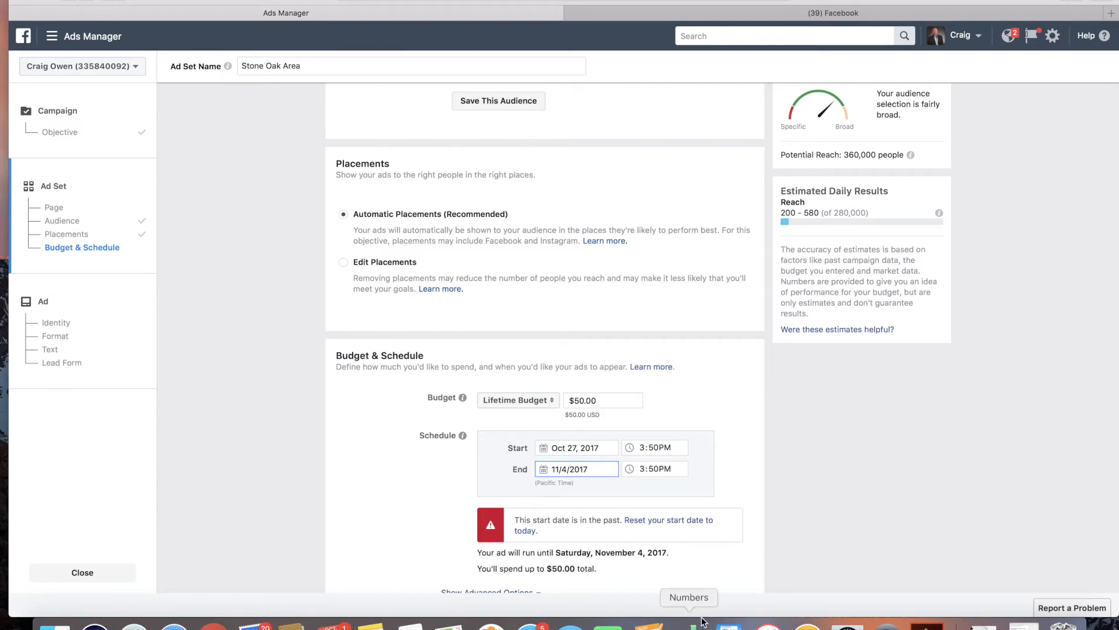
pyautogui.click(643, 448)
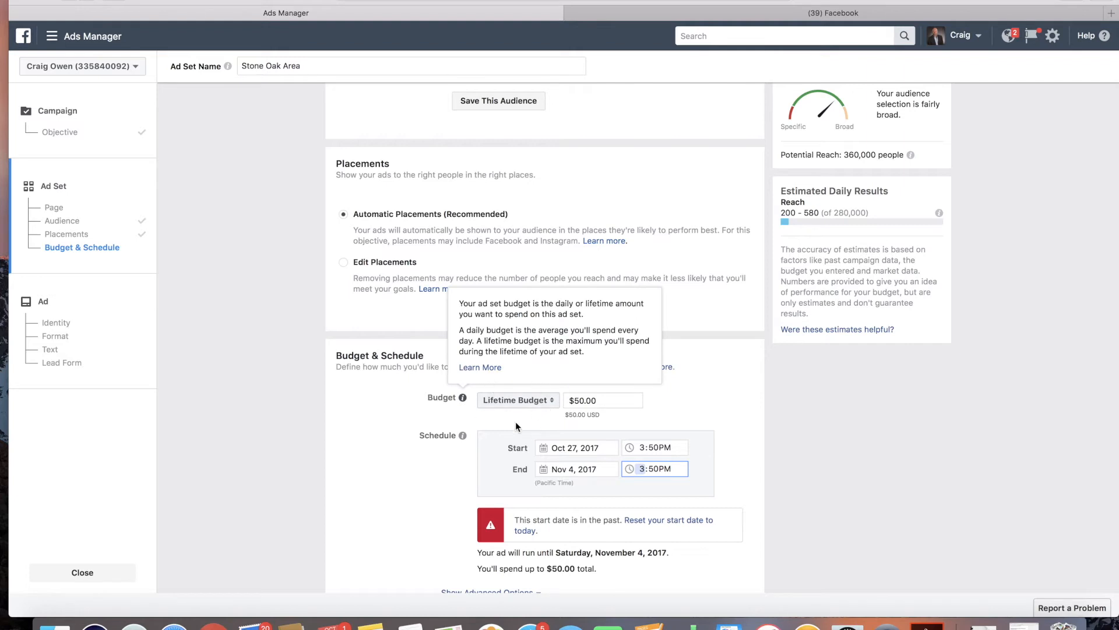
pyautogui.click(702, 402)
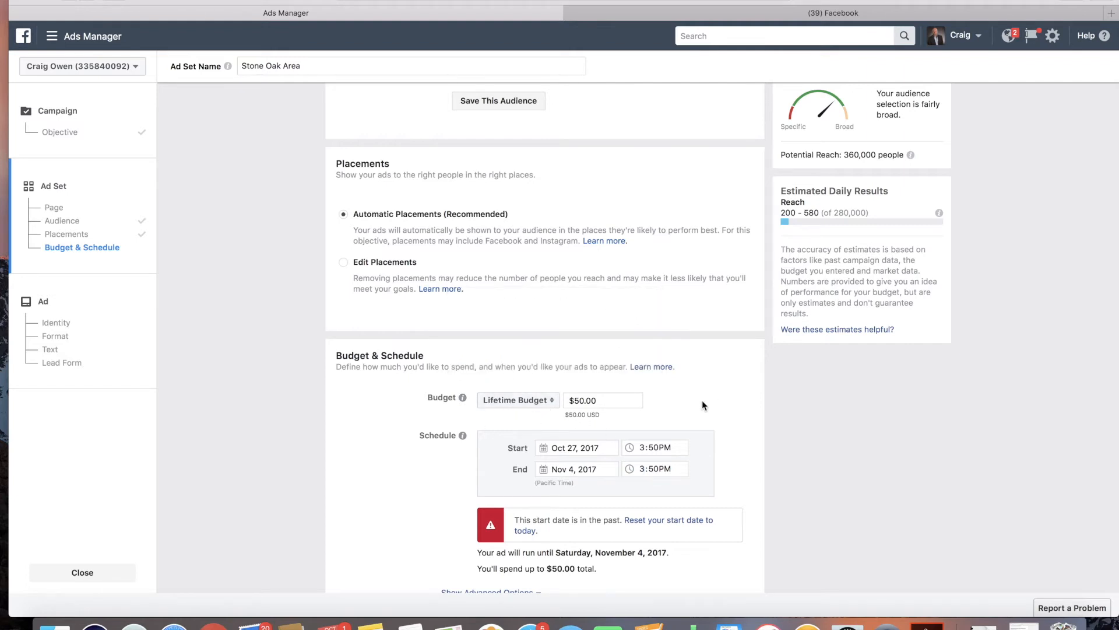
# Step: Expand the advanced budget options and choose to run ads on a schedule
pyautogui.scroll(-3, 702, 402)
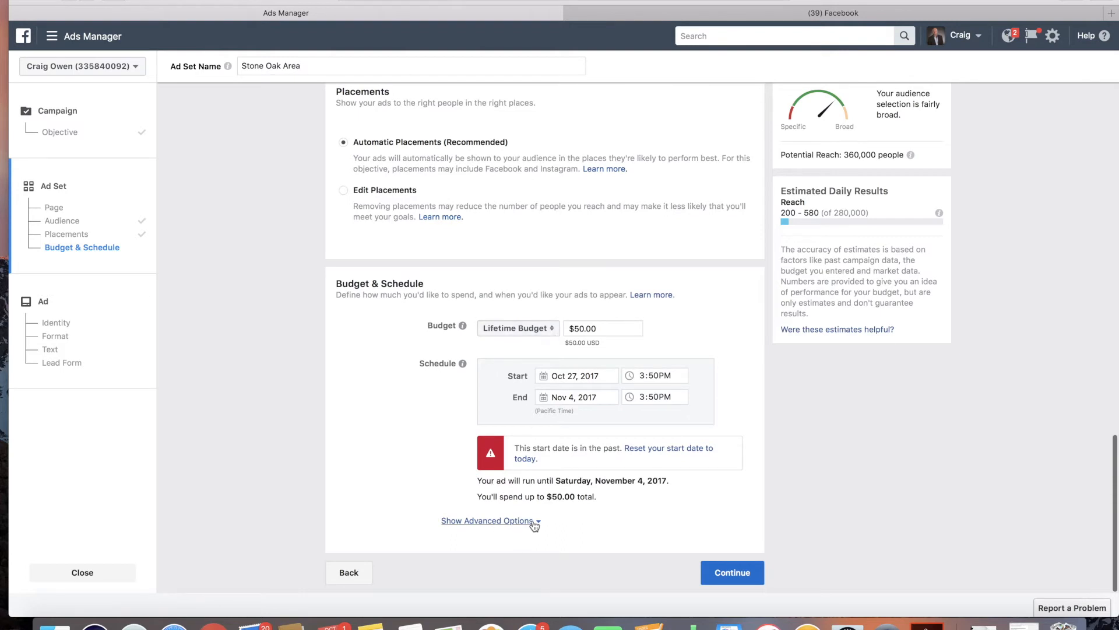
pyautogui.click(480, 520)
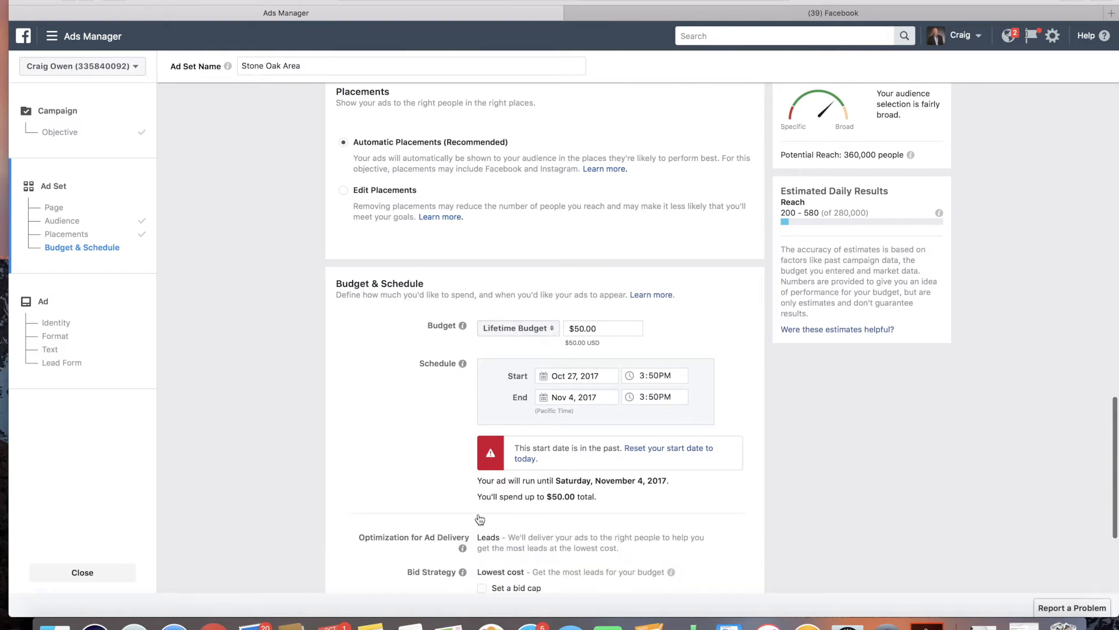
pyautogui.scroll(-5, 481, 501)
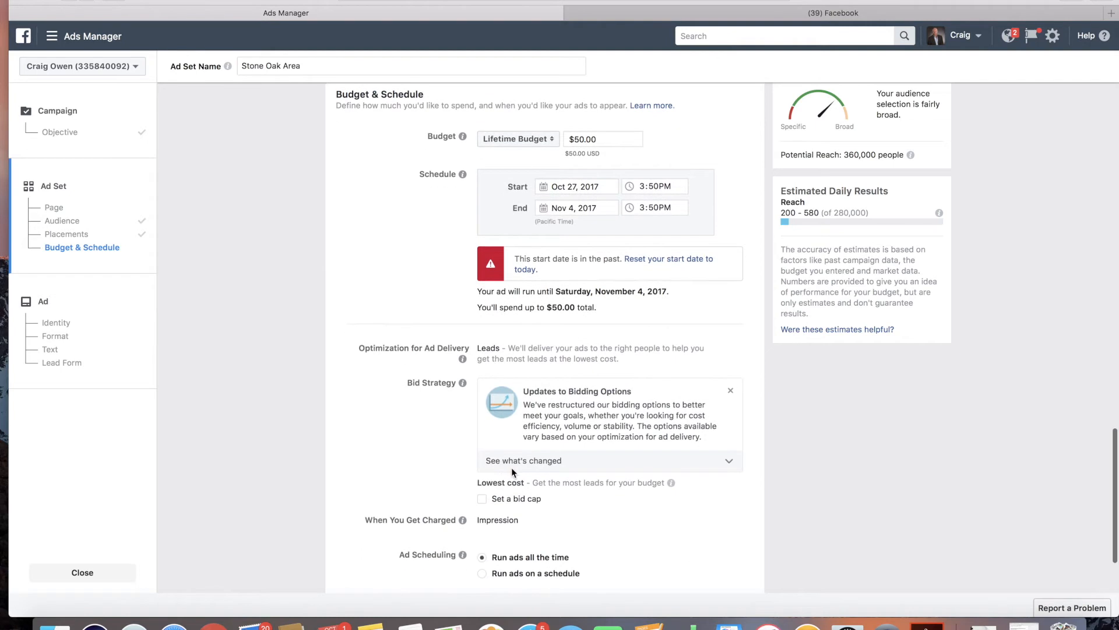
pyautogui.scroll(-3, 511, 467)
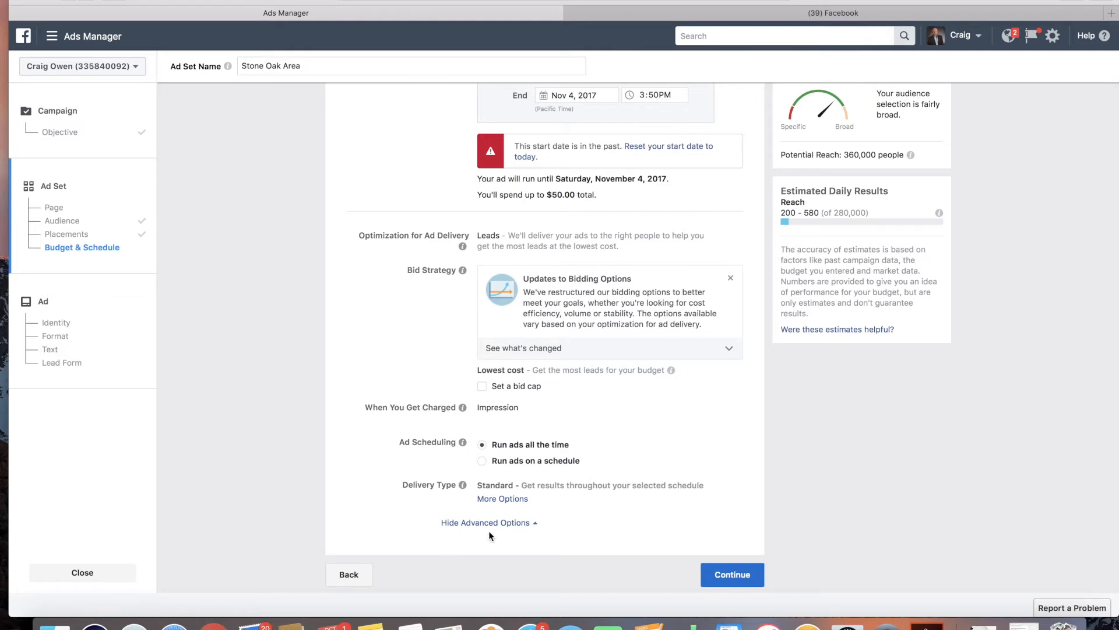
pyautogui.moveTo(461, 491)
pyautogui.moveTo(454, 446)
pyautogui.click(485, 460)
pyautogui.scroll(-5, 599, 466)
pyautogui.scroll(-2, 597, 466)
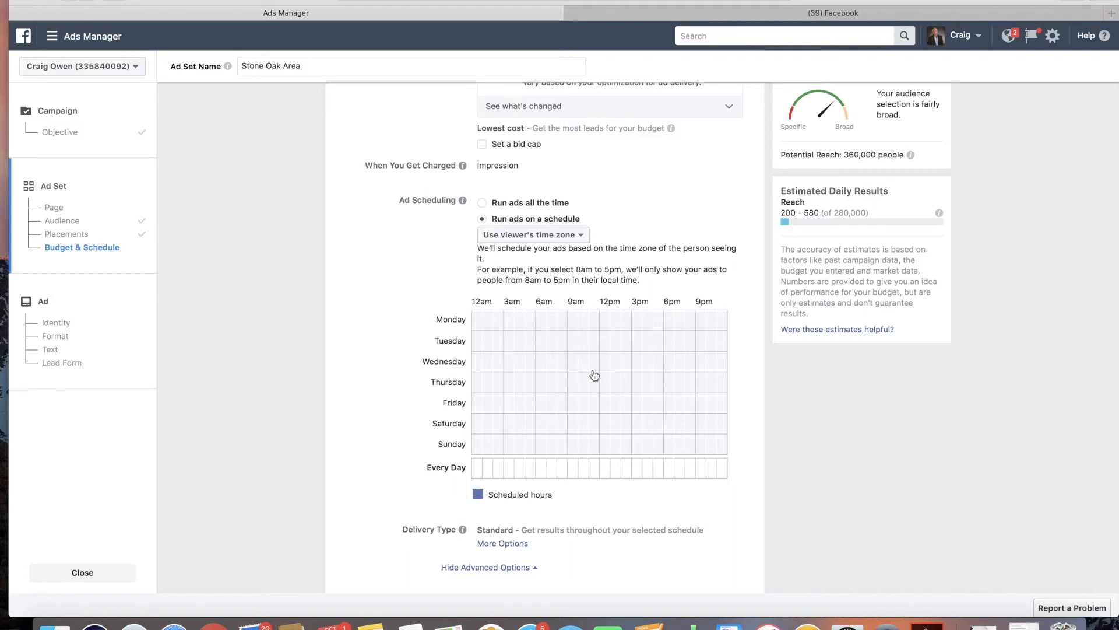
# Step: Schedule the 7am hour slot for every day in the ad scheduling grid
pyautogui.click(587, 470)
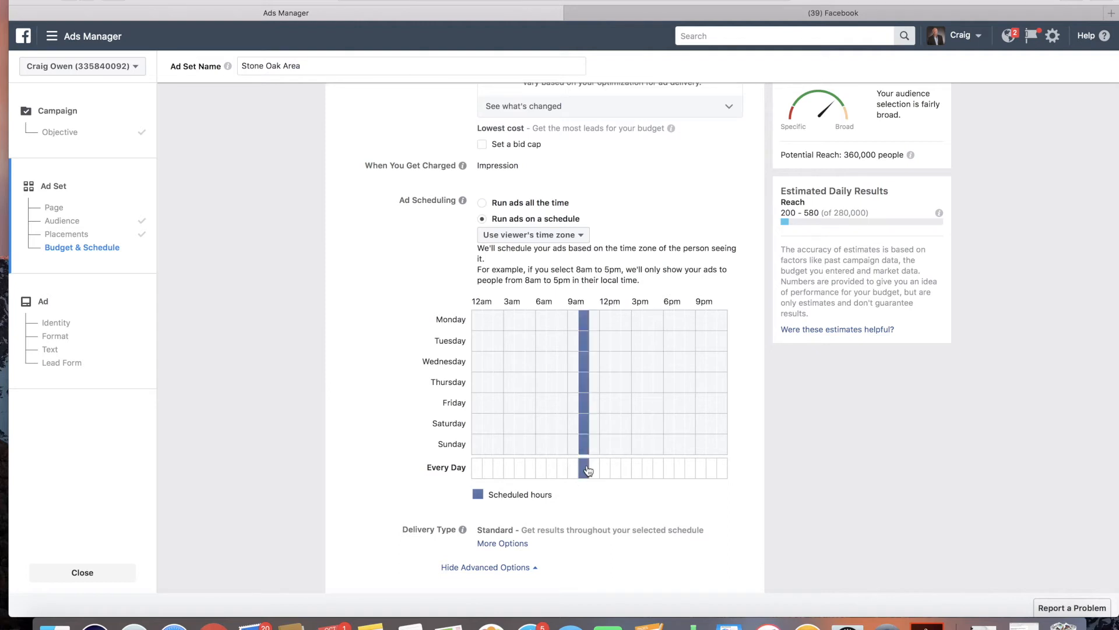
pyautogui.click(596, 471)
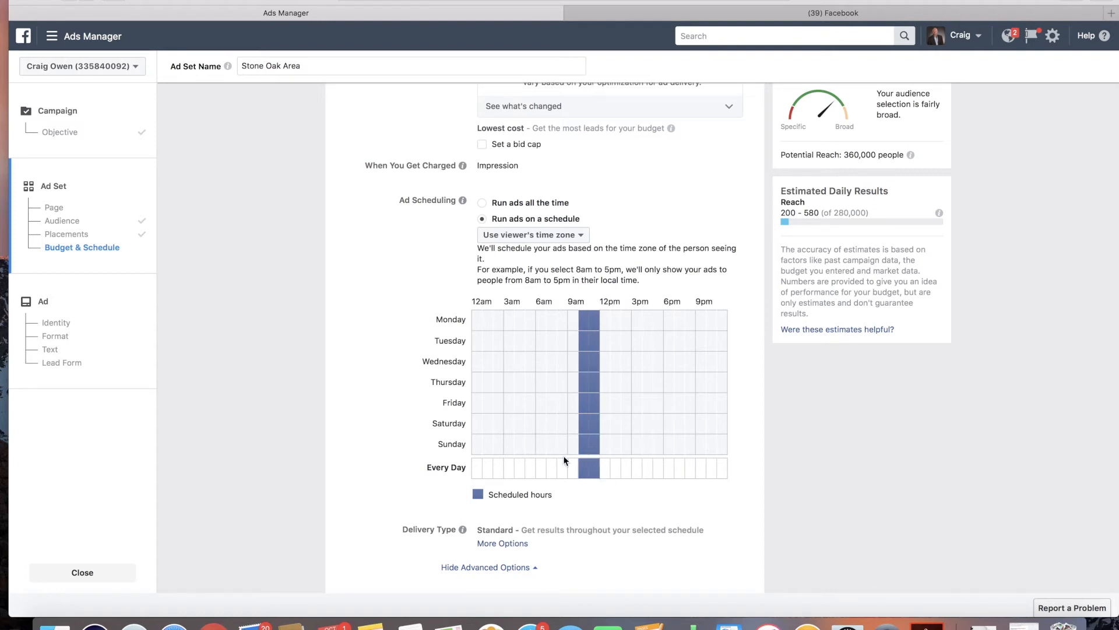
pyautogui.click(574, 470)
pyautogui.click(563, 471)
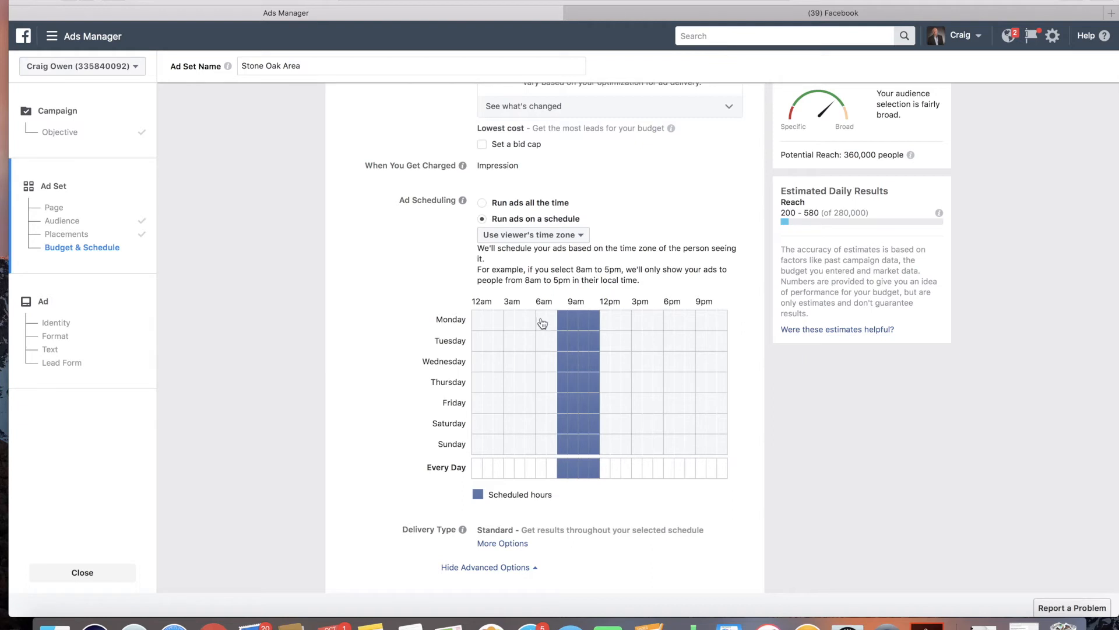
pyautogui.click(552, 471)
pyautogui.click(562, 472)
pyautogui.click(573, 471)
pyautogui.click(583, 471)
pyautogui.click(594, 471)
pyautogui.click(552, 469)
pyautogui.click(551, 470)
pyautogui.click(541, 469)
pyautogui.click(551, 469)
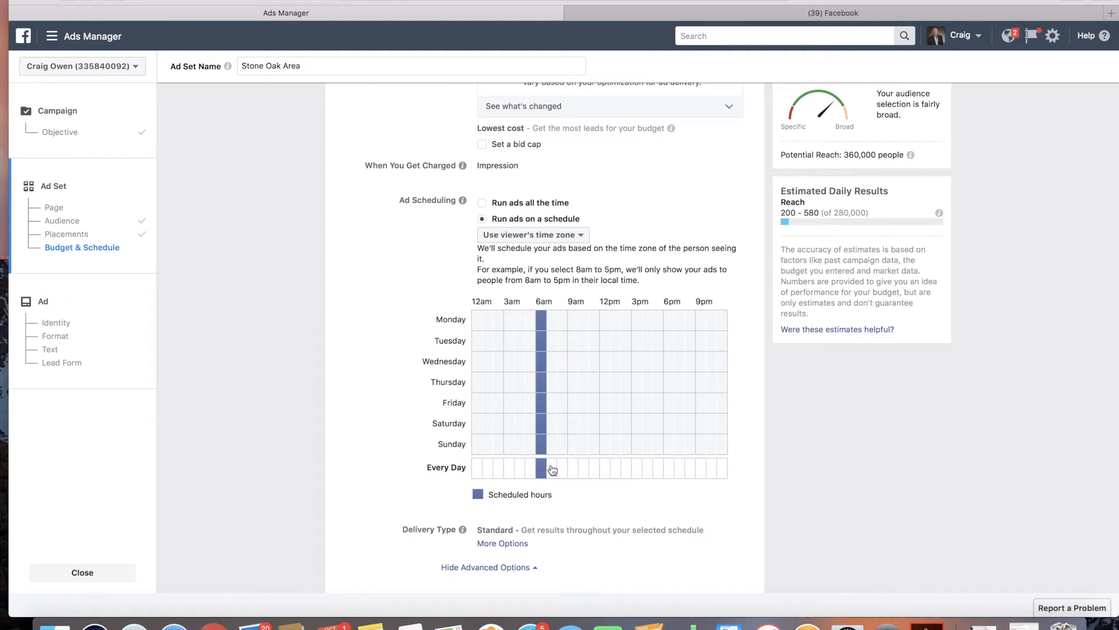
pyautogui.click(531, 470)
pyautogui.click(539, 470)
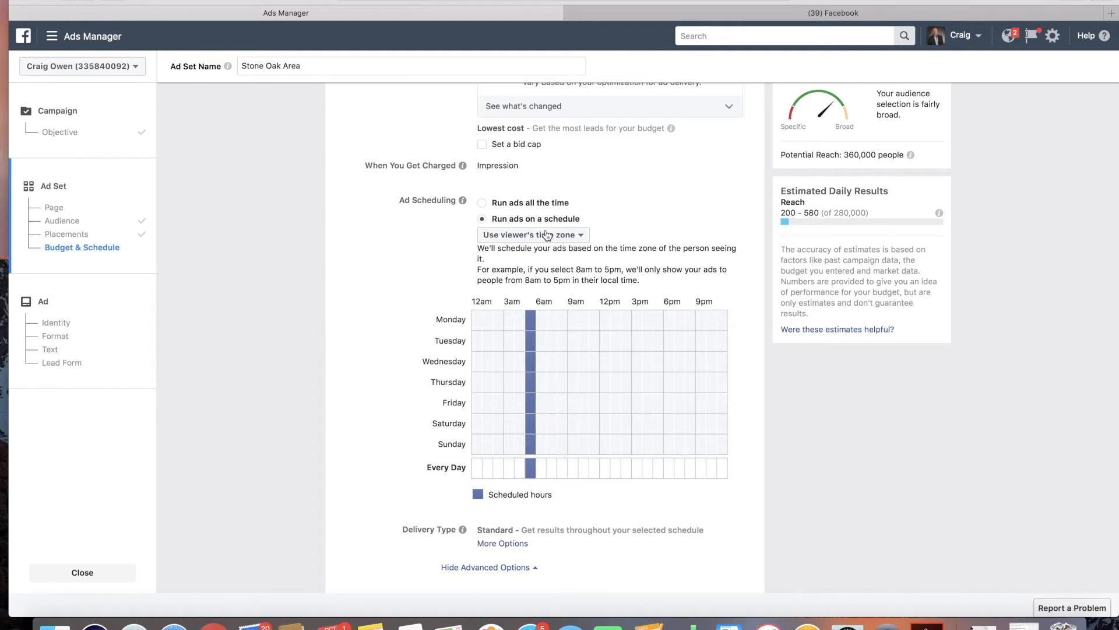
pyautogui.click(552, 470)
pyautogui.click(541, 470)
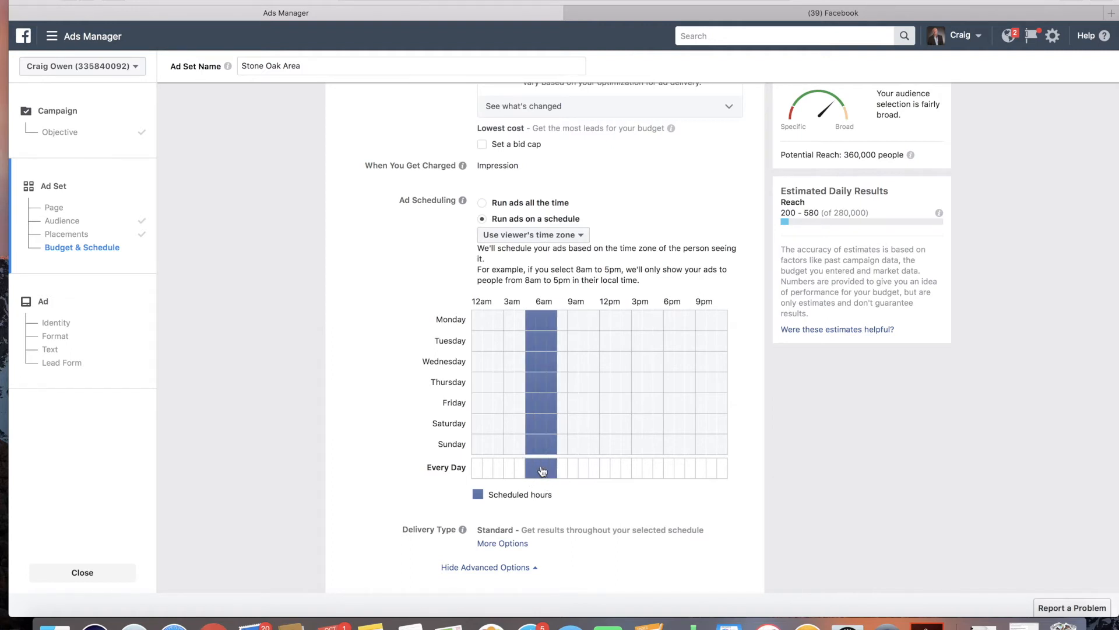
pyautogui.click(531, 470)
pyautogui.click(540, 469)
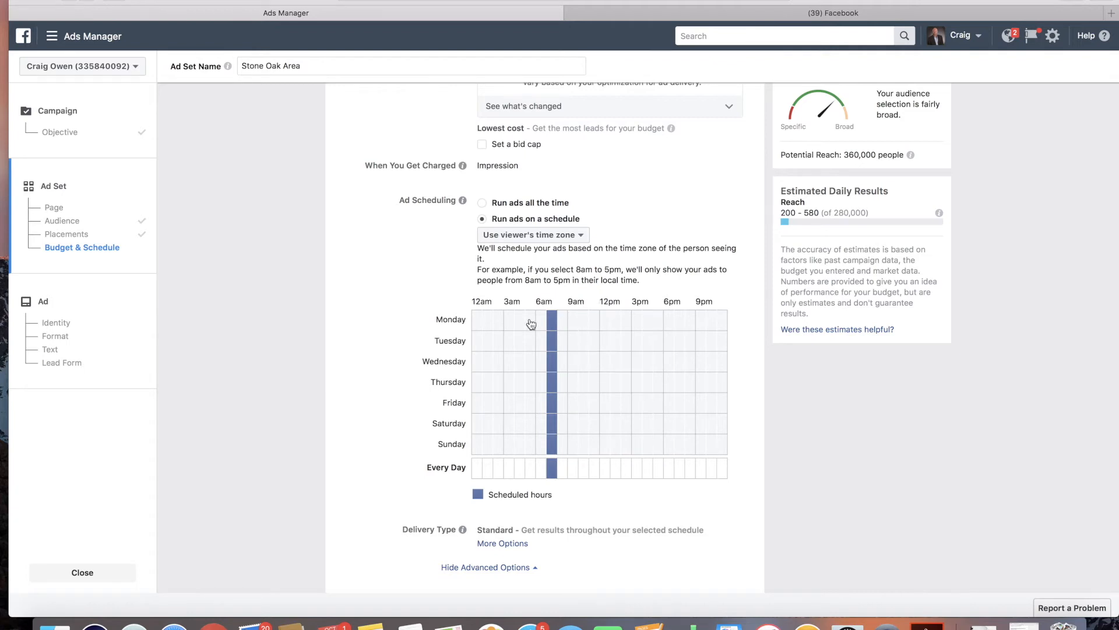
# Step: Toggle individual day-and-hour cells into a custom weekly schedule, then continue to the ad level
pyautogui.click(554, 322)
pyautogui.click(559, 386)
pyautogui.click(555, 385)
pyautogui.click(572, 323)
pyautogui.click(573, 341)
pyautogui.click(572, 361)
pyautogui.click(594, 385)
pyautogui.click(596, 403)
pyautogui.click(584, 424)
pyautogui.click(594, 443)
pyautogui.click(636, 441)
pyautogui.click(625, 403)
pyautogui.click(616, 383)
pyautogui.click(616, 402)
pyautogui.click(615, 424)
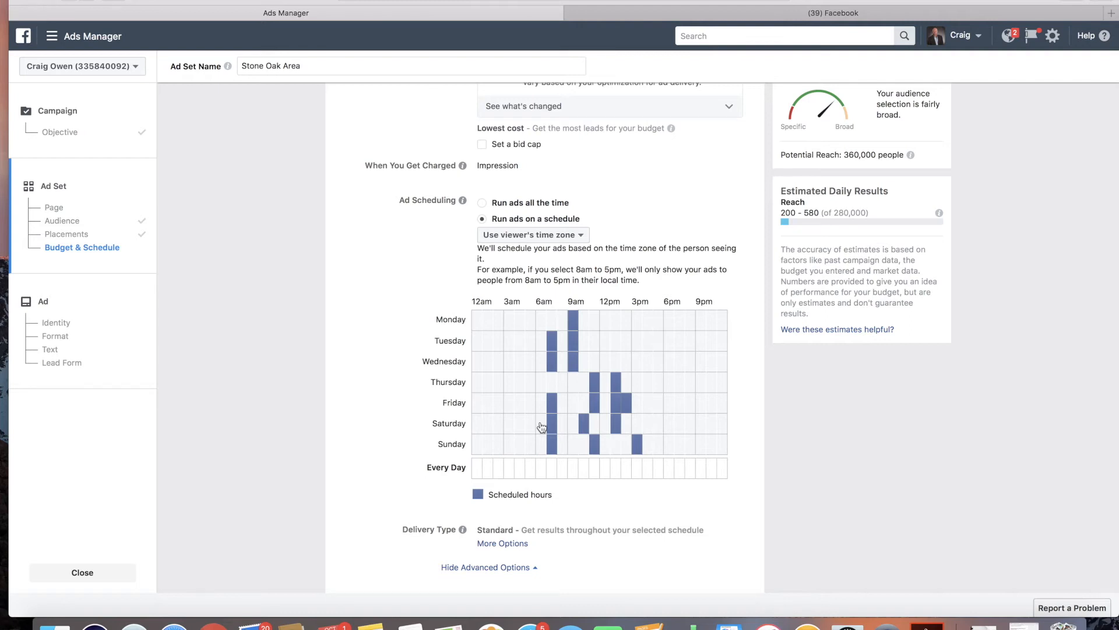
pyautogui.click(619, 402)
pyautogui.scroll(-2, 565, 406)
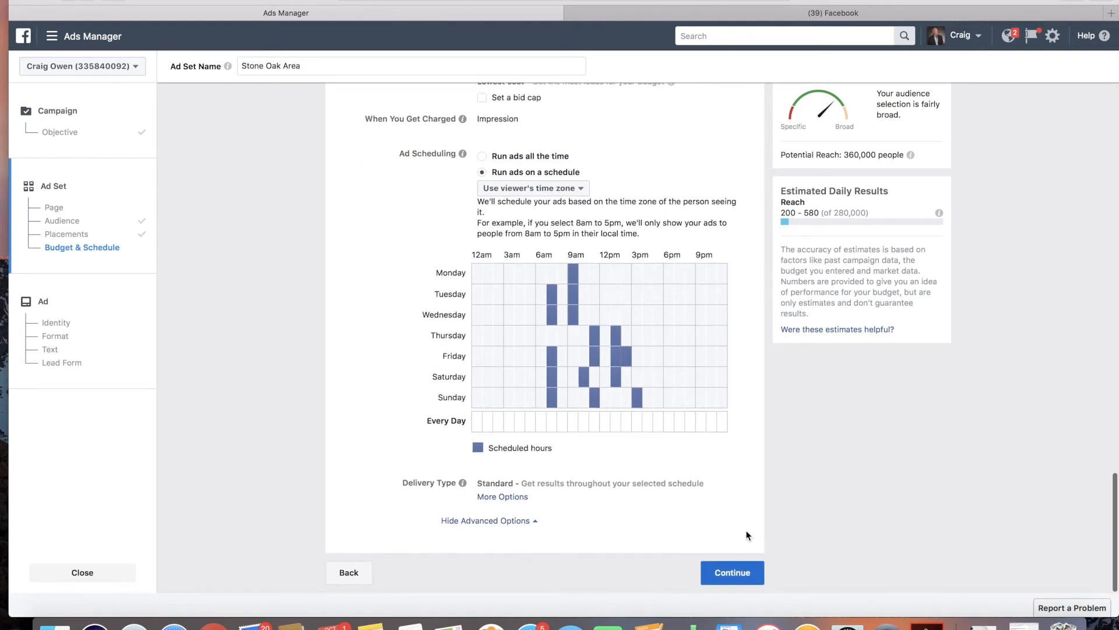
pyautogui.click(733, 572)
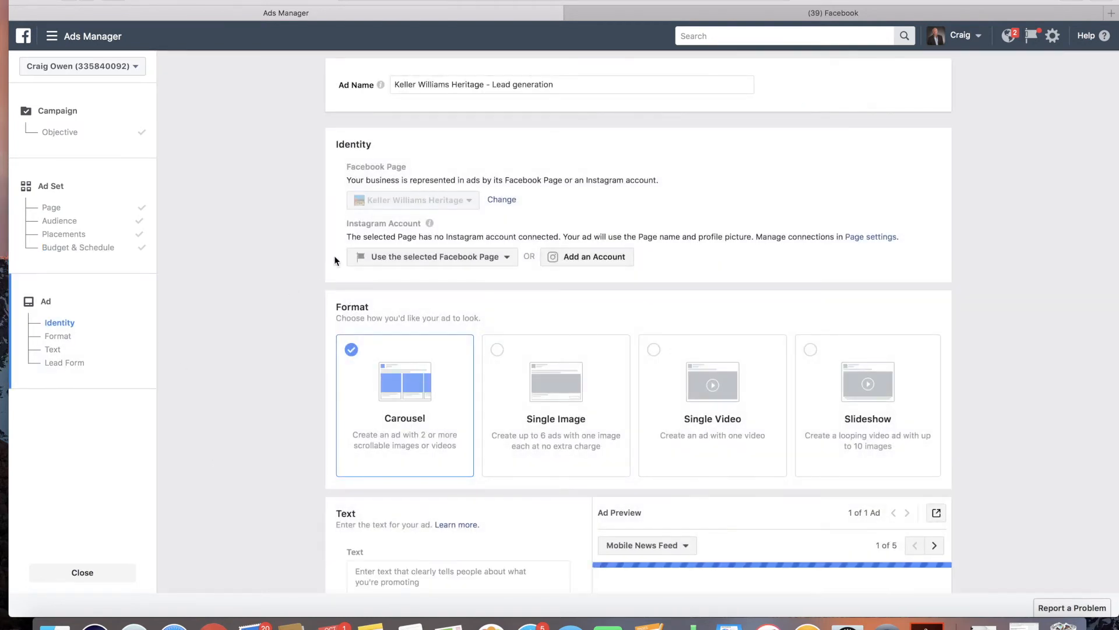
# Step: Review the ad's Identity and Format sections
pyautogui.scroll(-3, 318, 242)
pyautogui.scroll(-1, 318, 241)
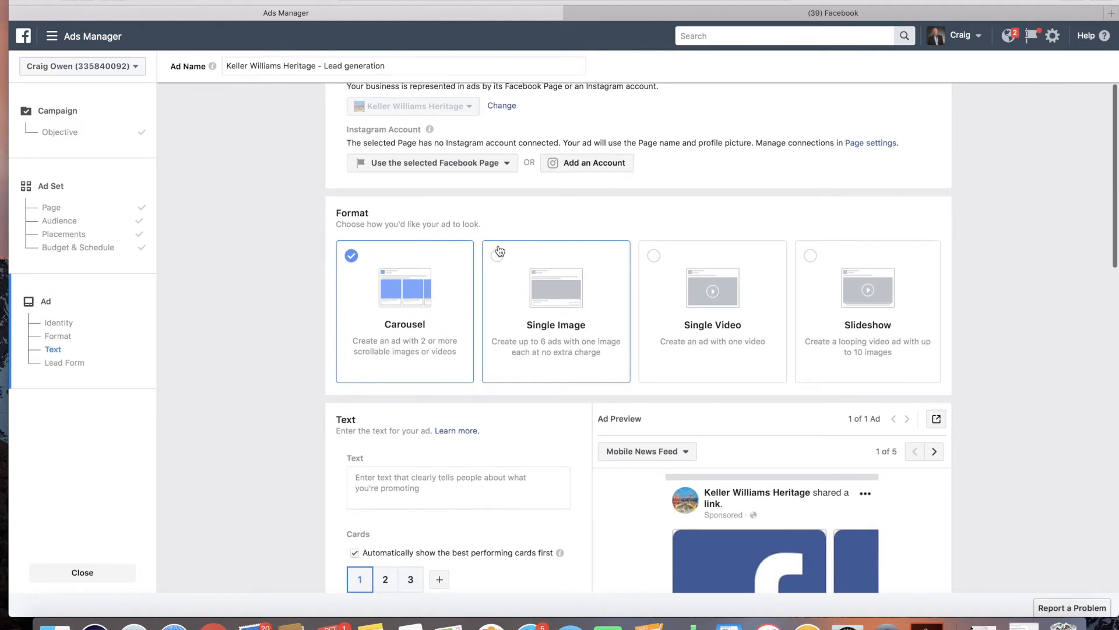
pyautogui.scroll(1, 439, 245)
pyautogui.moveTo(348, 158)
pyautogui.mouseDown()
pyautogui.moveTo(440, 167)
pyautogui.moveTo(362, 156)
pyautogui.mouseUp()
pyautogui.click(316, 196)
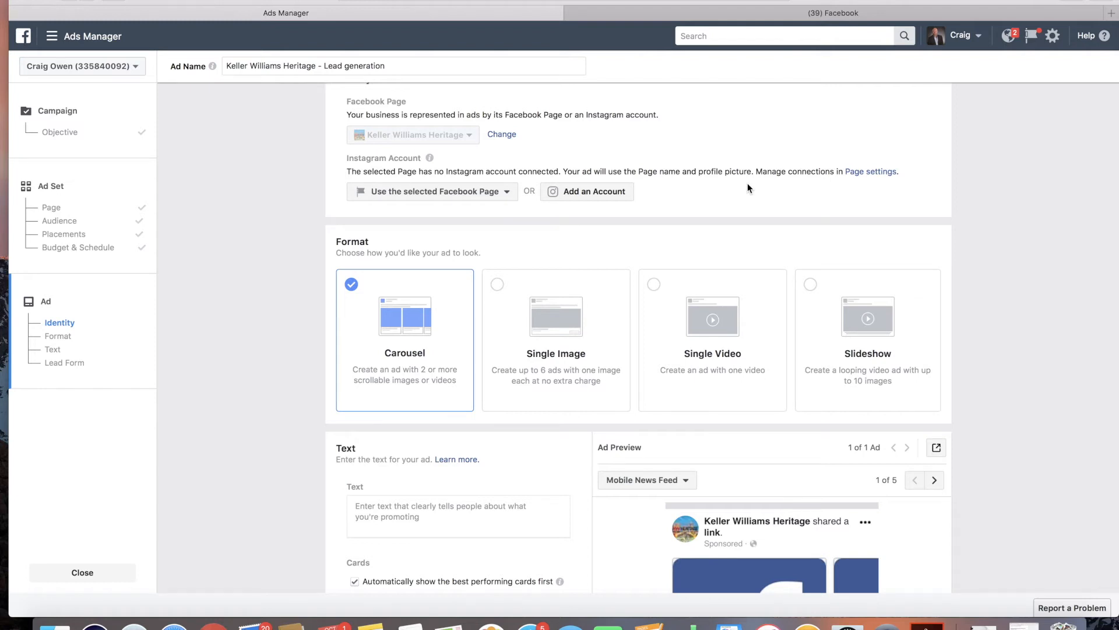
# Step: Preview the ad in the Instagram Feed placement, then switch the preview back to Mobile News Feed
pyautogui.scroll(-2, 659, 441)
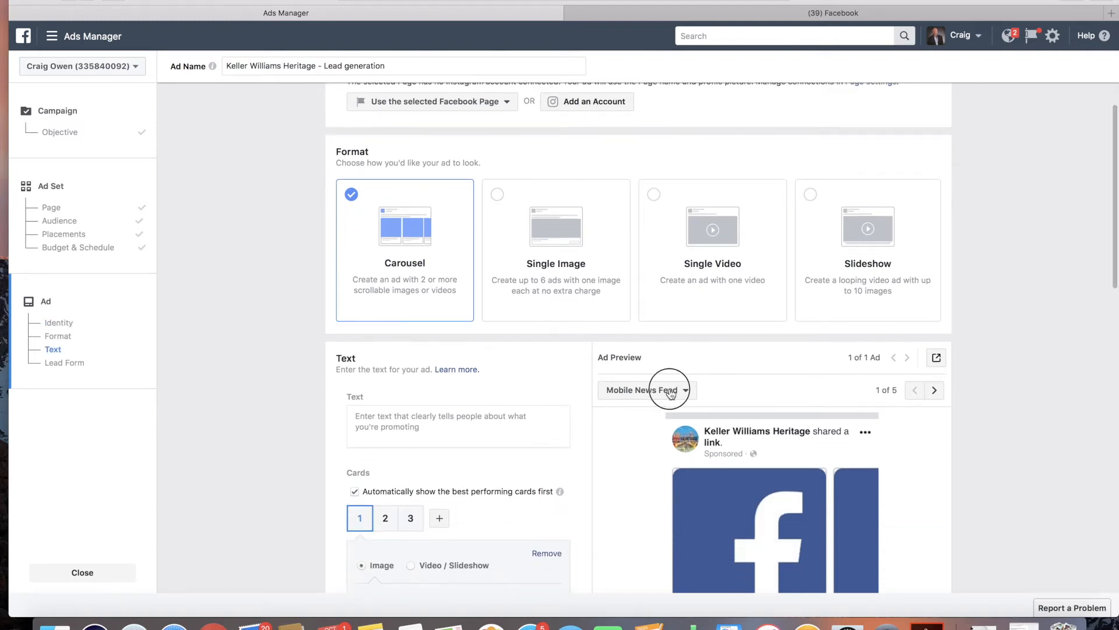
pyautogui.click(646, 389)
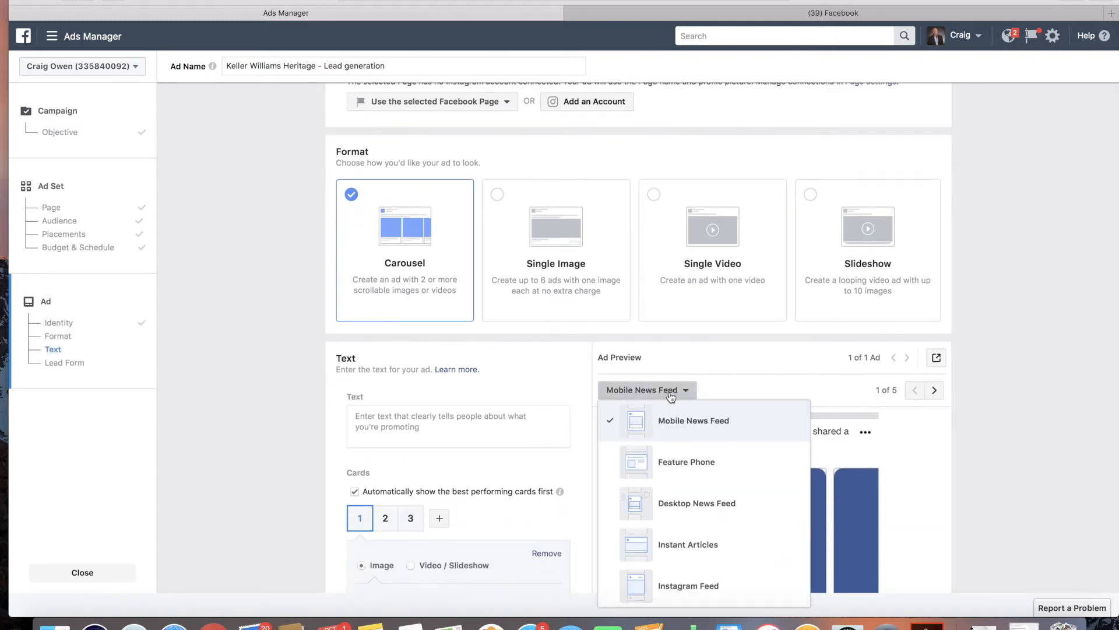
pyautogui.click(689, 583)
pyautogui.scroll(-2, 1009, 459)
pyautogui.scroll(-1, 1008, 459)
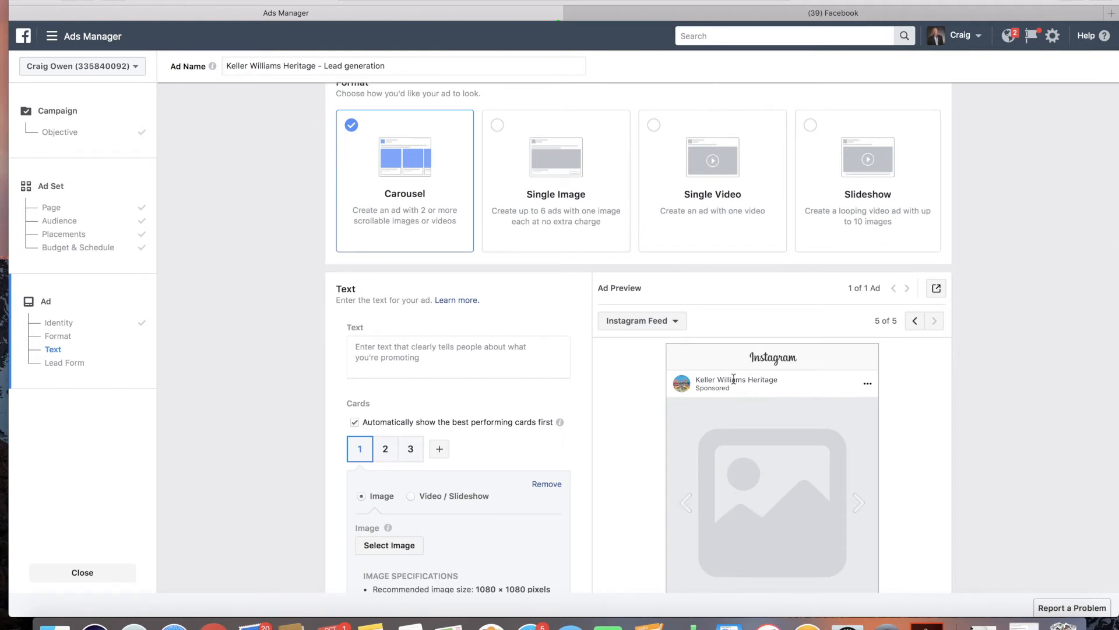
pyautogui.scroll(1, 756, 382)
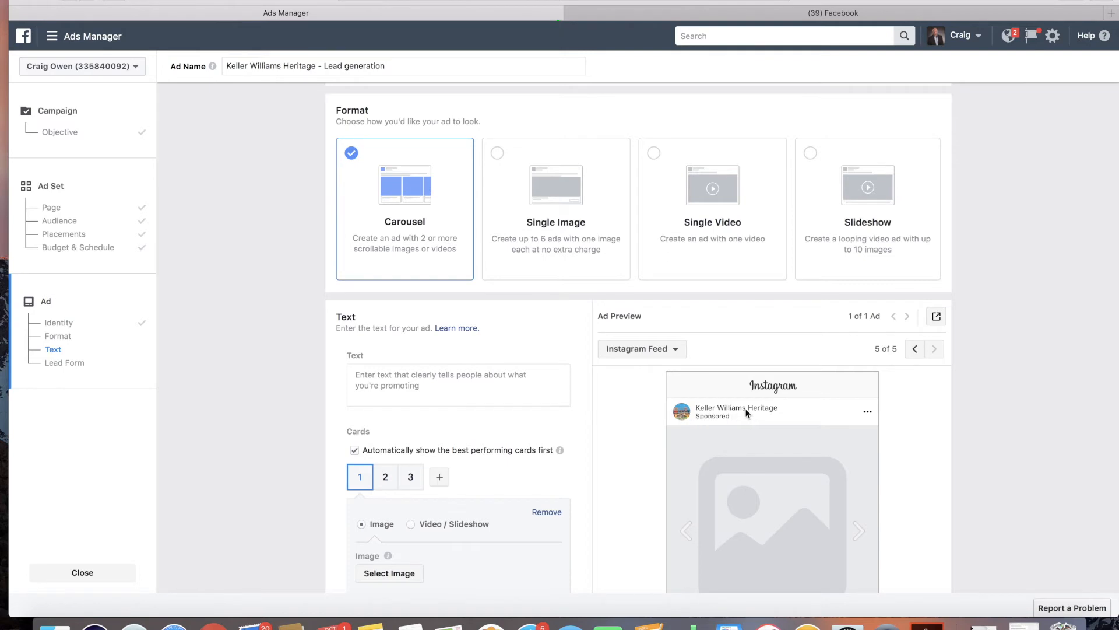
pyautogui.scroll(5, 745, 410)
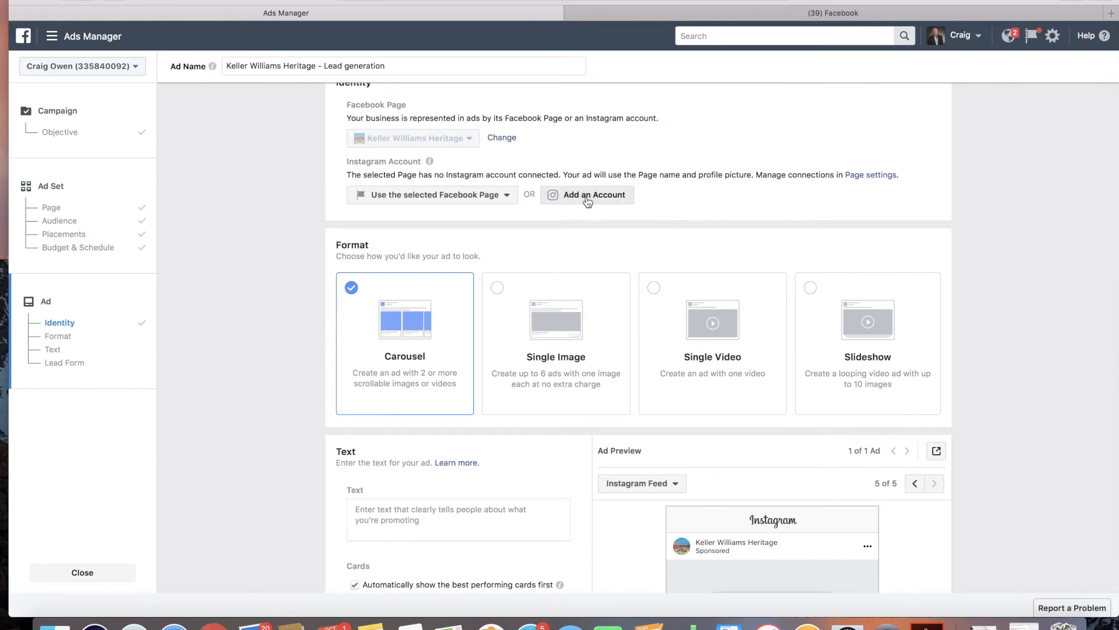
pyautogui.scroll(-3, 640, 274)
pyautogui.moveTo(338, 119); pyautogui.dragTo(383, 130)
pyautogui.click(383, 131)
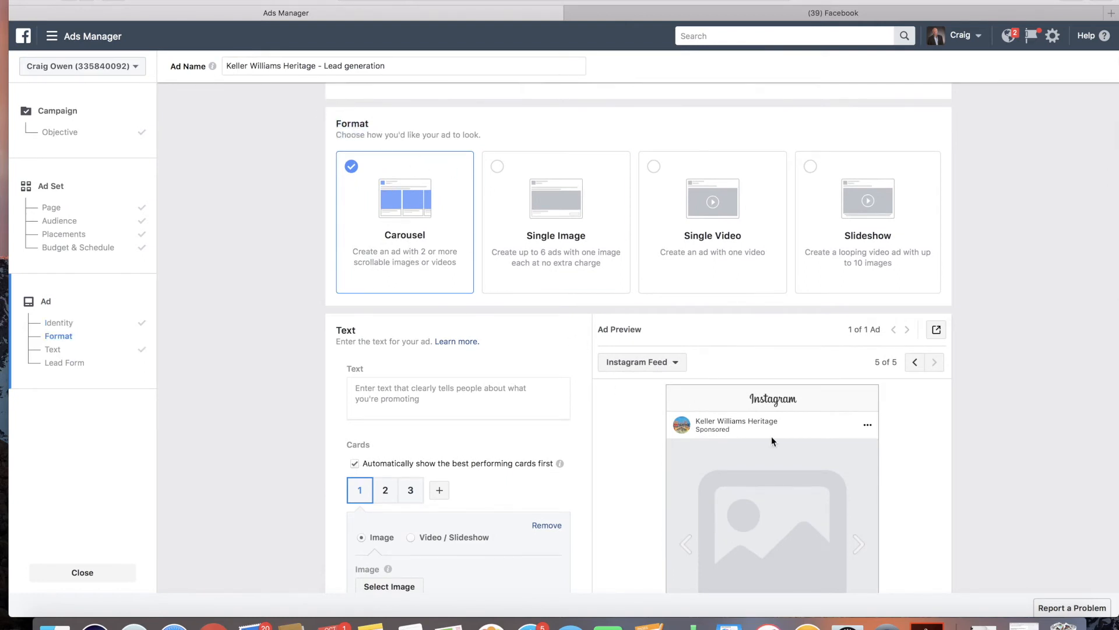
pyautogui.scroll(-1, 771, 436)
pyautogui.click(672, 315)
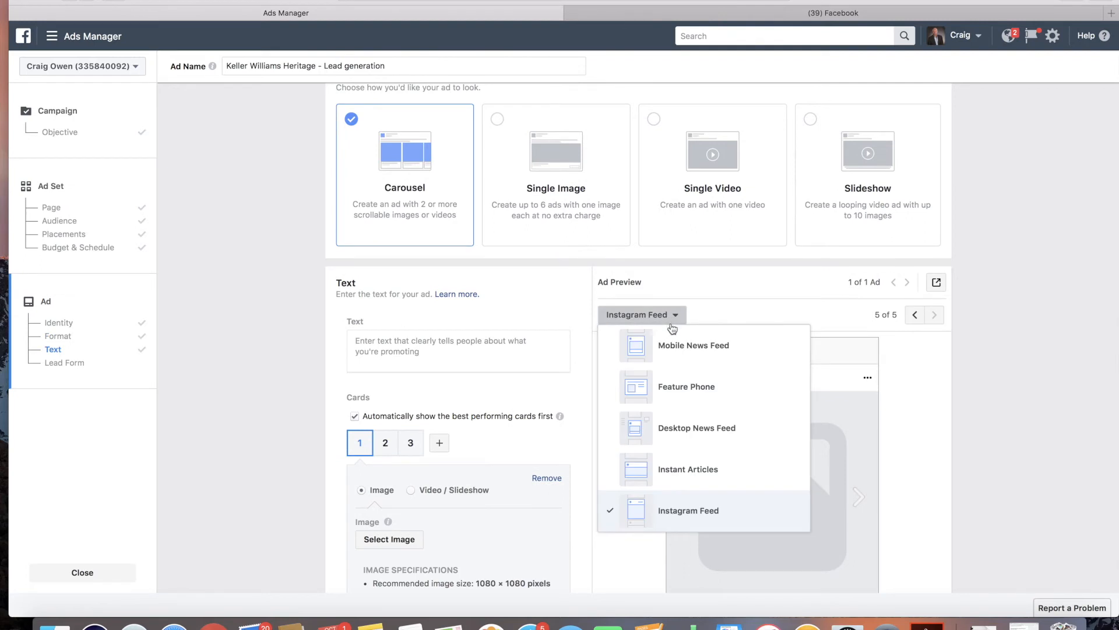
pyautogui.click(684, 362)
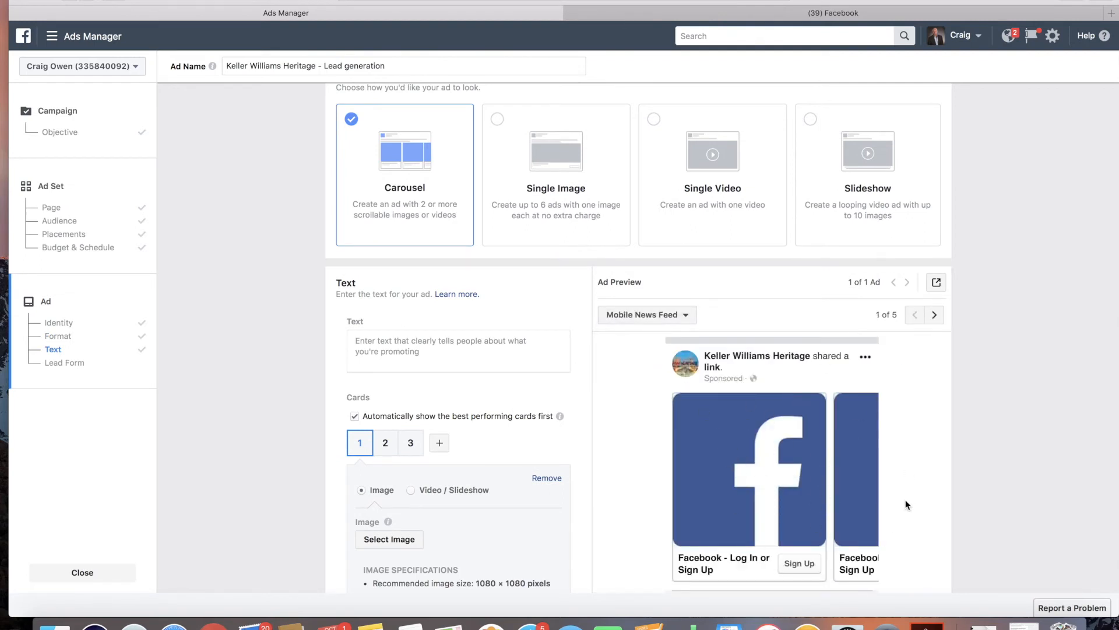
# Step: Change the ad format to Single Image
pyautogui.scroll(2, 551, 327)
pyautogui.click(521, 220)
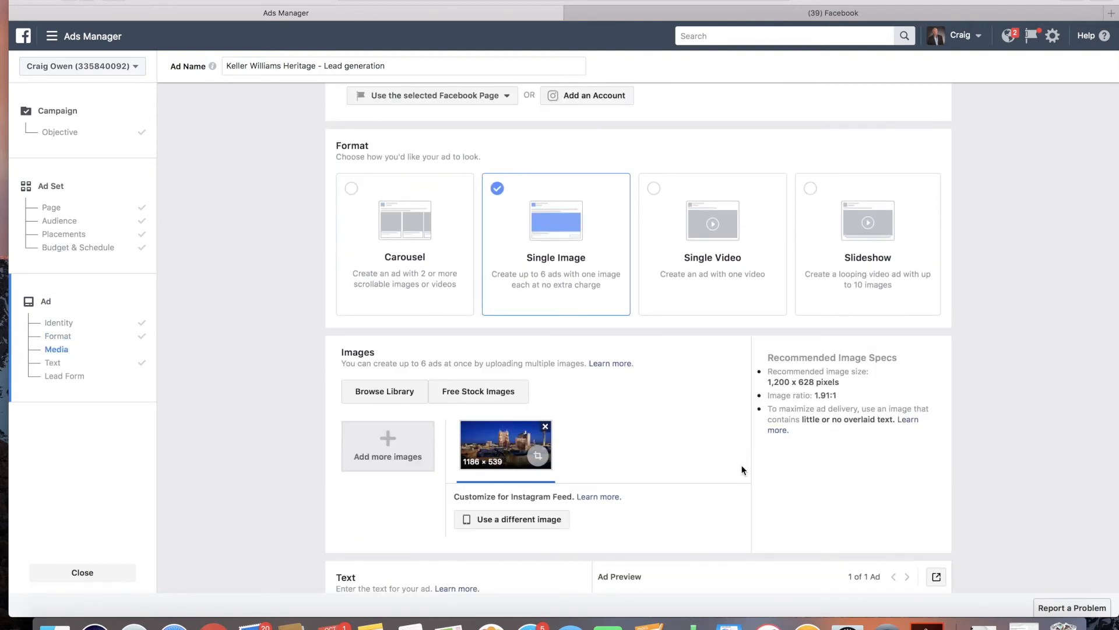
pyautogui.scroll(-3, 742, 470)
pyautogui.scroll(-3, 742, 469)
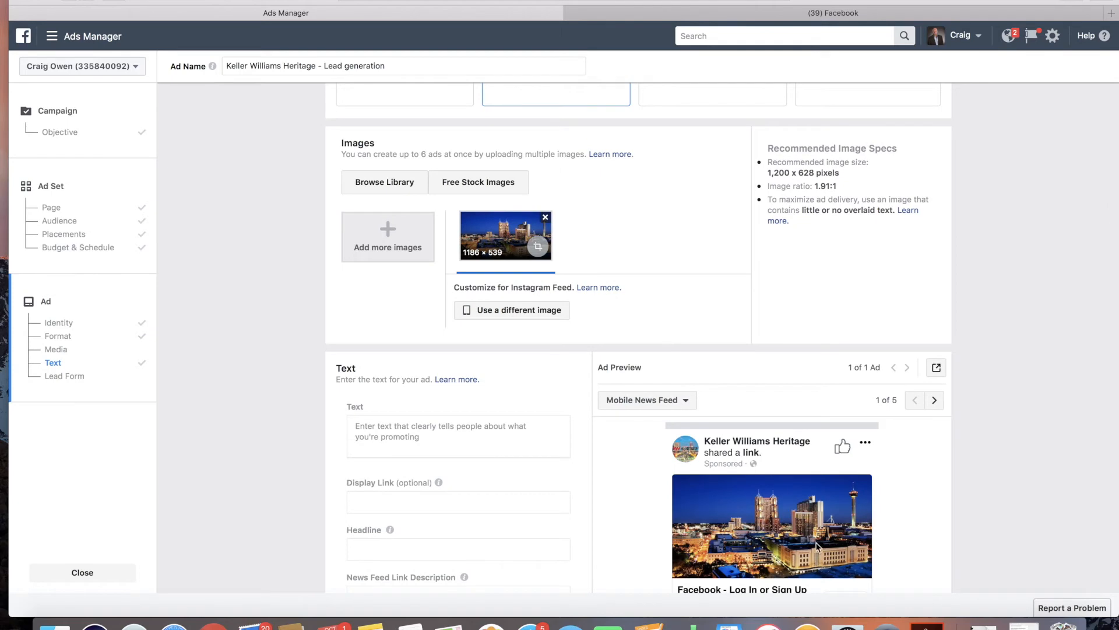
pyautogui.scroll(4, 752, 518)
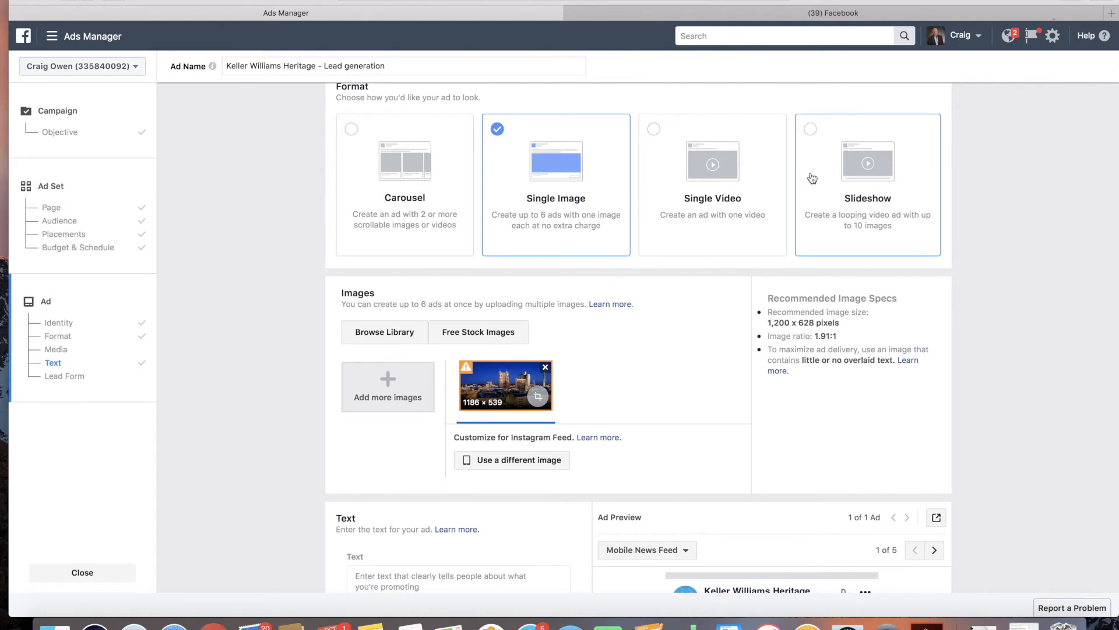
pyautogui.click(847, 182)
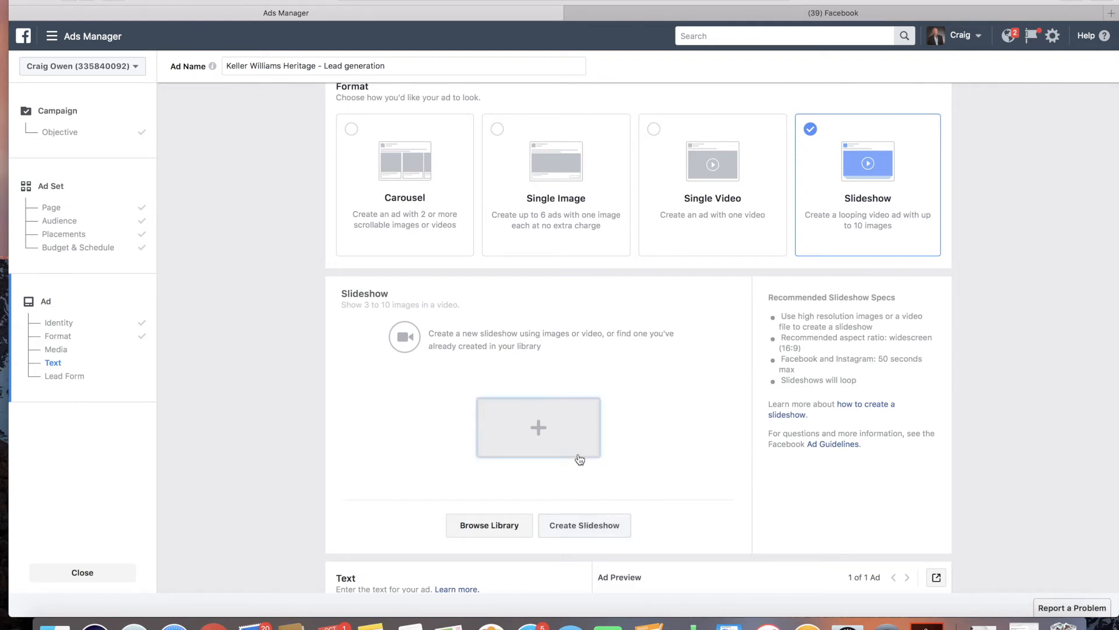
pyautogui.scroll(-3, 673, 455)
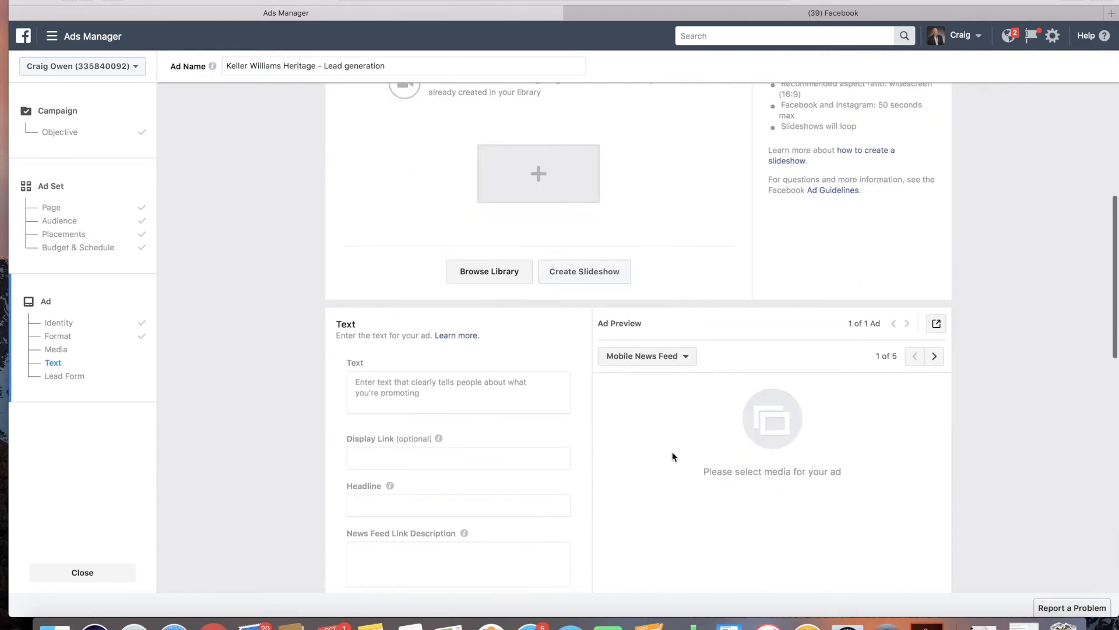
pyautogui.scroll(5, 672, 451)
# Step: Switch the ad format to Carousel and enter the ad text 'How much could your Stone Oak home really sell for?'
pyautogui.click(410, 153)
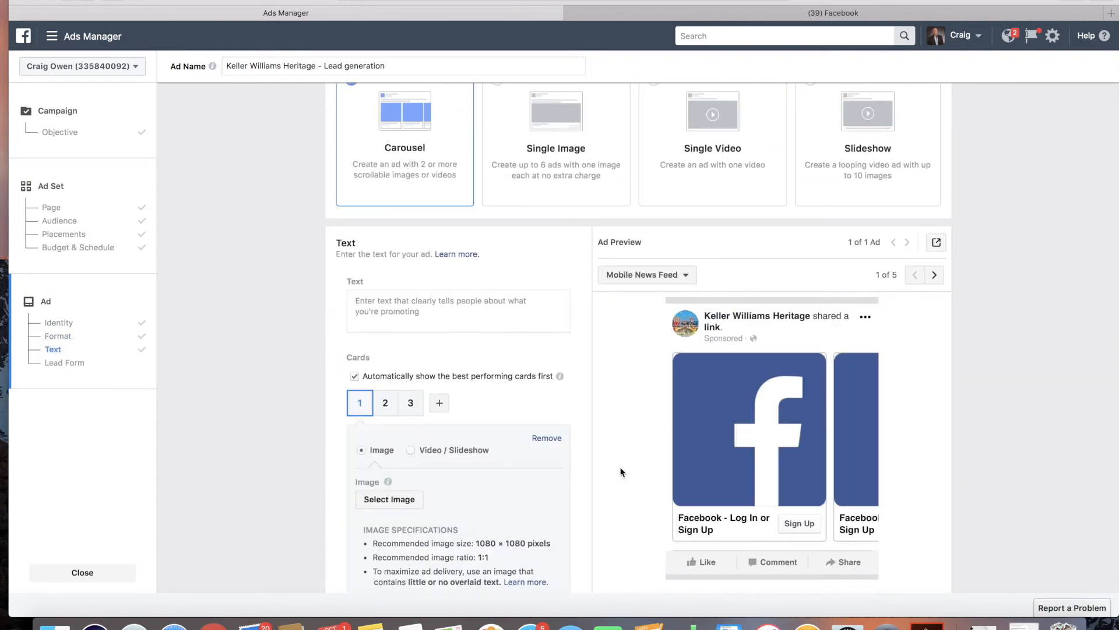
pyautogui.click(457, 318)
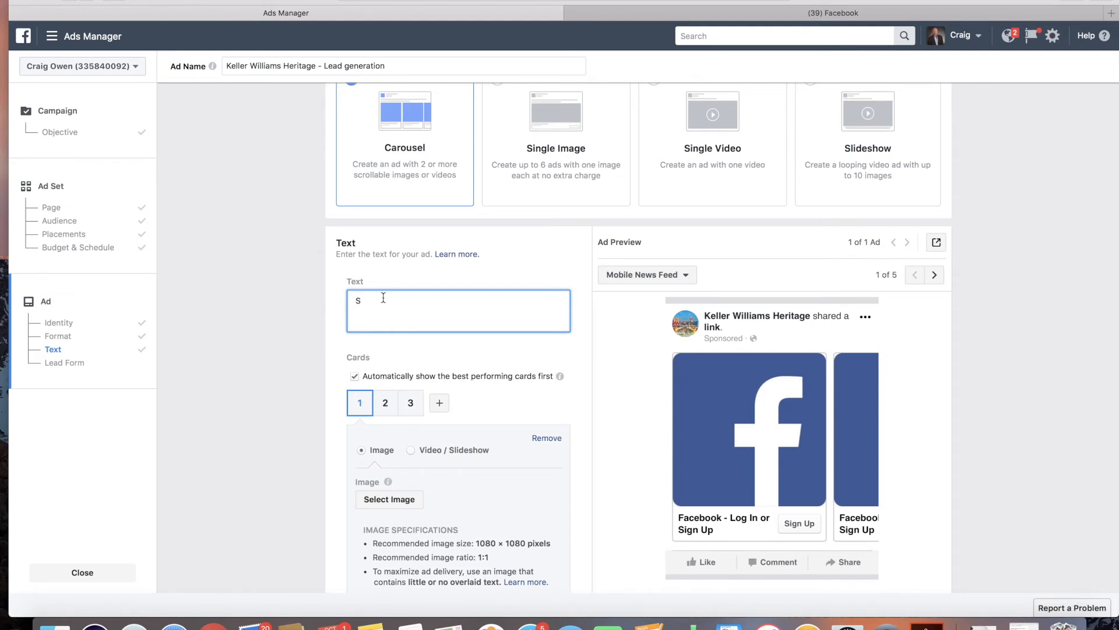
pyautogui.write('t')
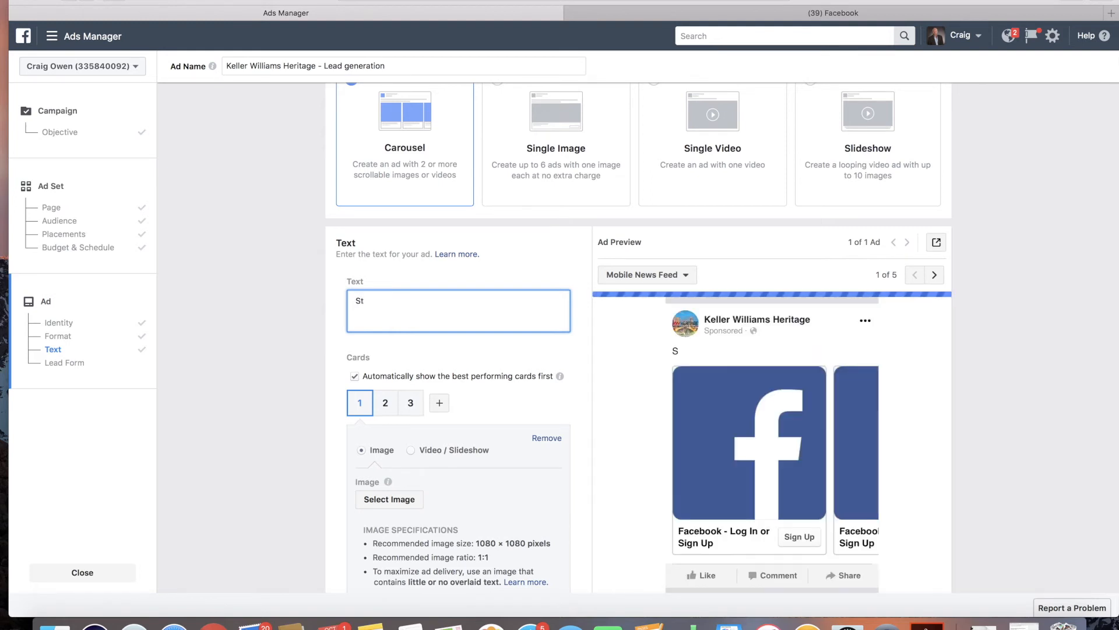
pyautogui.press('BackSpace')
pyautogui.press('BackSpace')
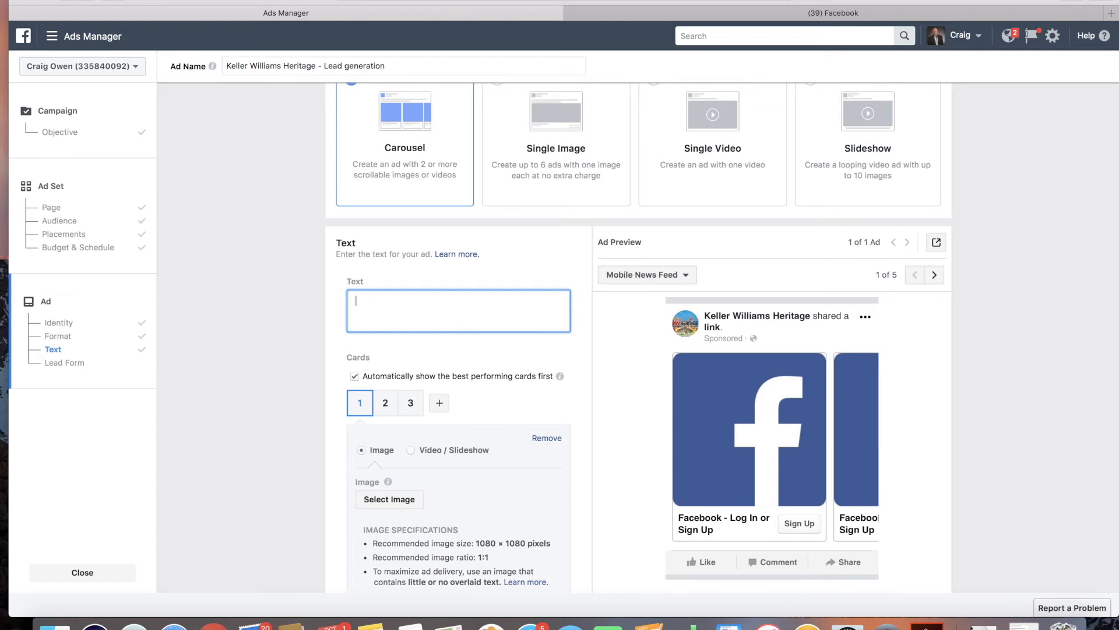
pyautogui.write('uch ')
pyautogui.write('does your Stone O')
pyautogui.write('ak home really sell for?')
pyautogui.click(417, 302)
pyautogui.doubleClick(417, 302)
pyautogui.write('could')
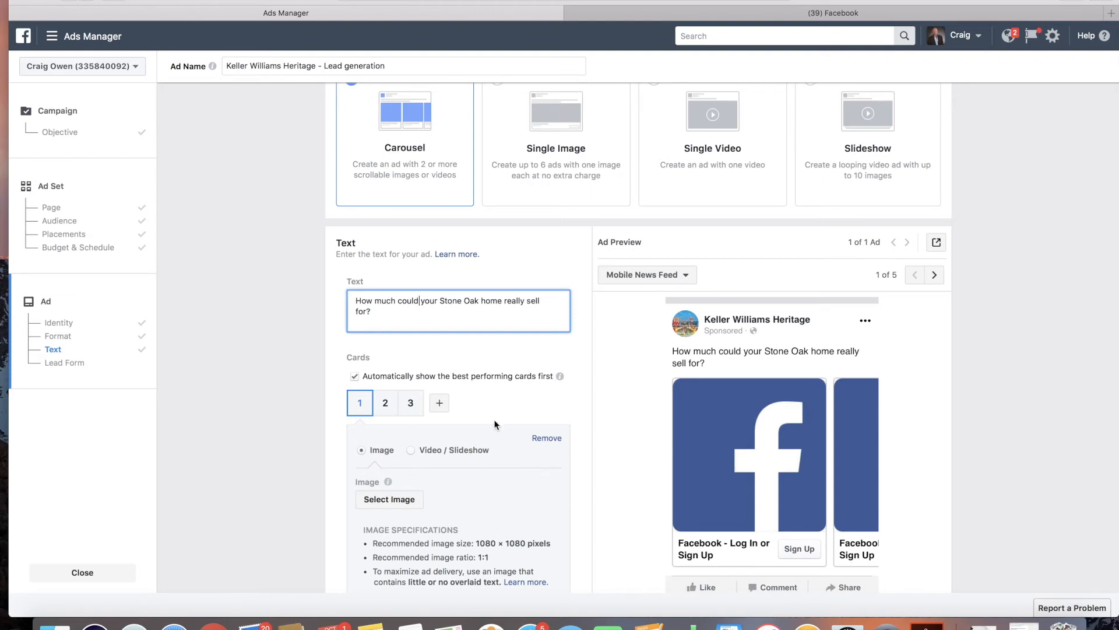
# Step: Set the ad's call to action to Learn More
pyautogui.scroll(-5, 496, 424)
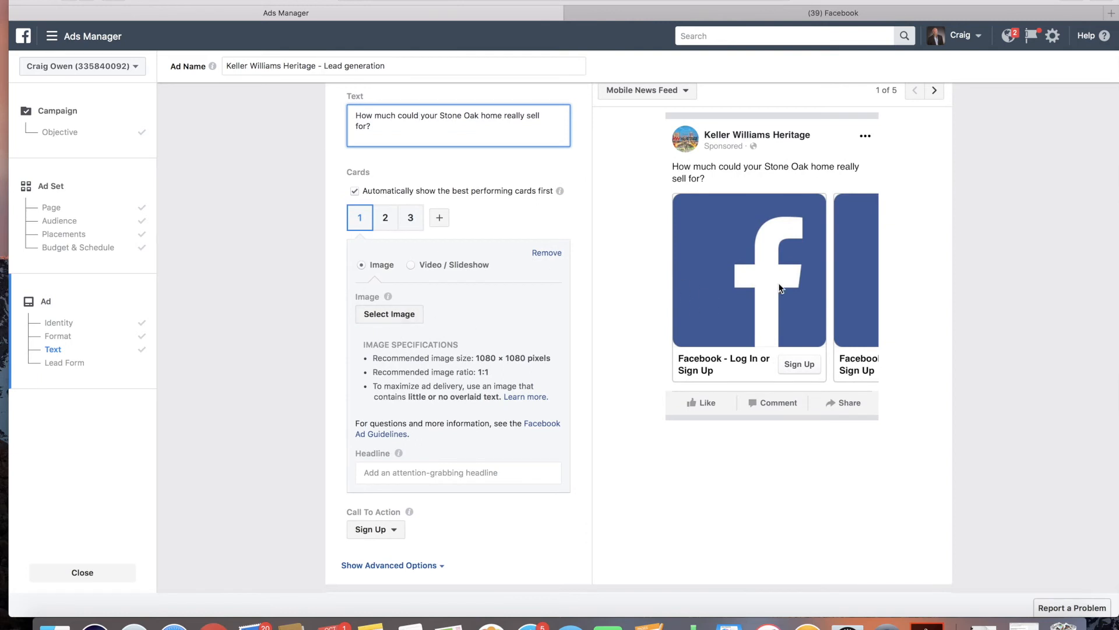
pyautogui.scroll(-1, 450, 350)
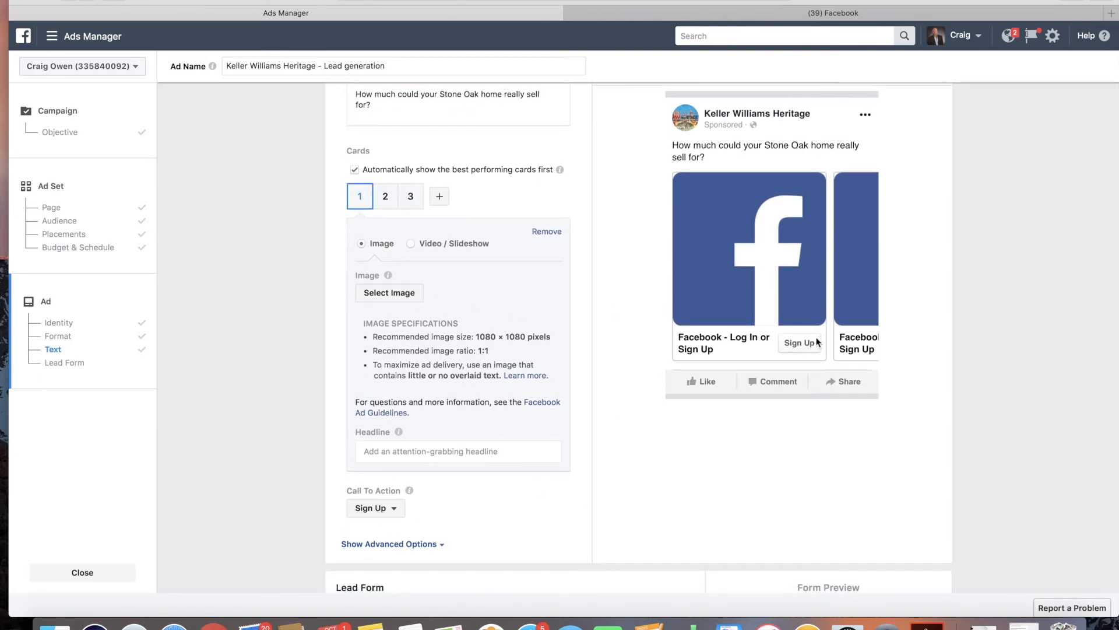
pyautogui.click(376, 505)
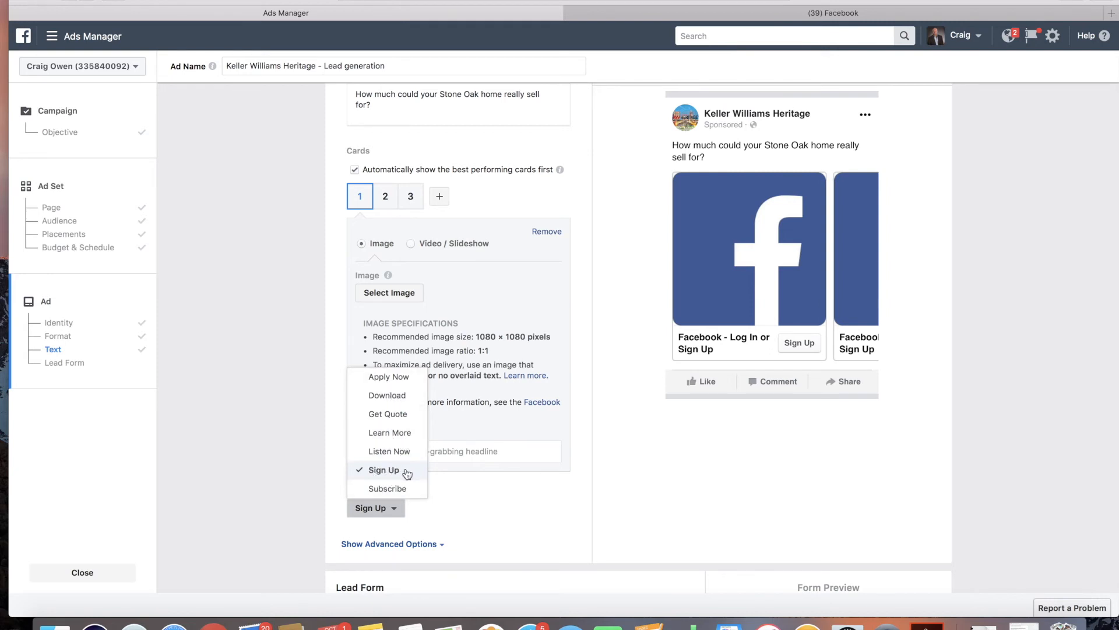
pyautogui.scroll(-5, 487, 477)
pyautogui.scroll(-3, 487, 482)
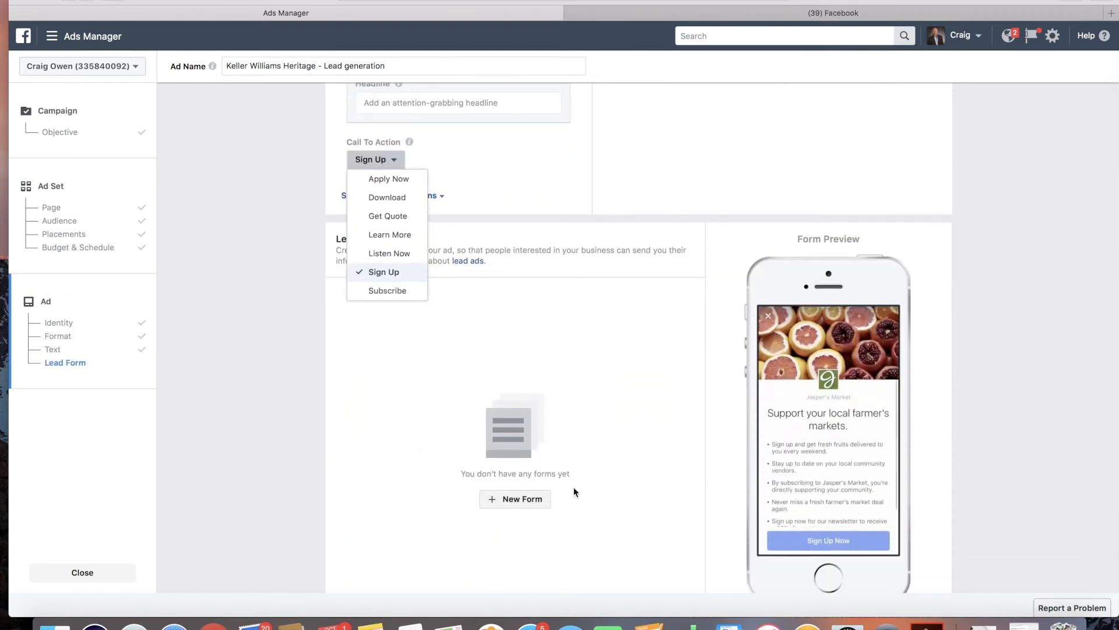
pyautogui.scroll(3, 506, 254)
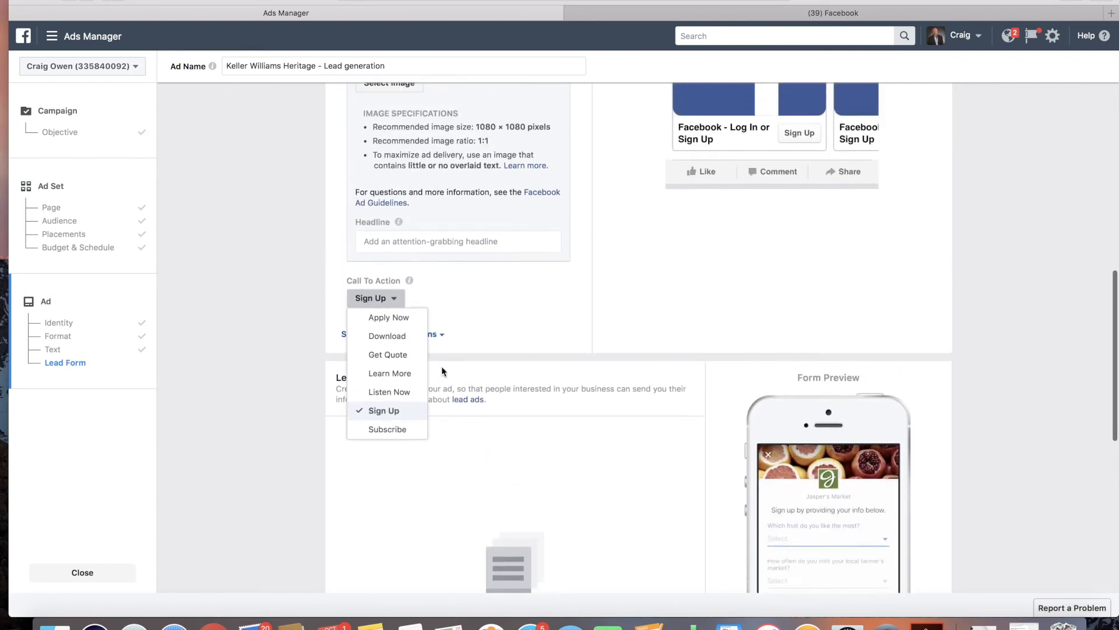
pyautogui.click(399, 375)
pyautogui.scroll(1, 693, 233)
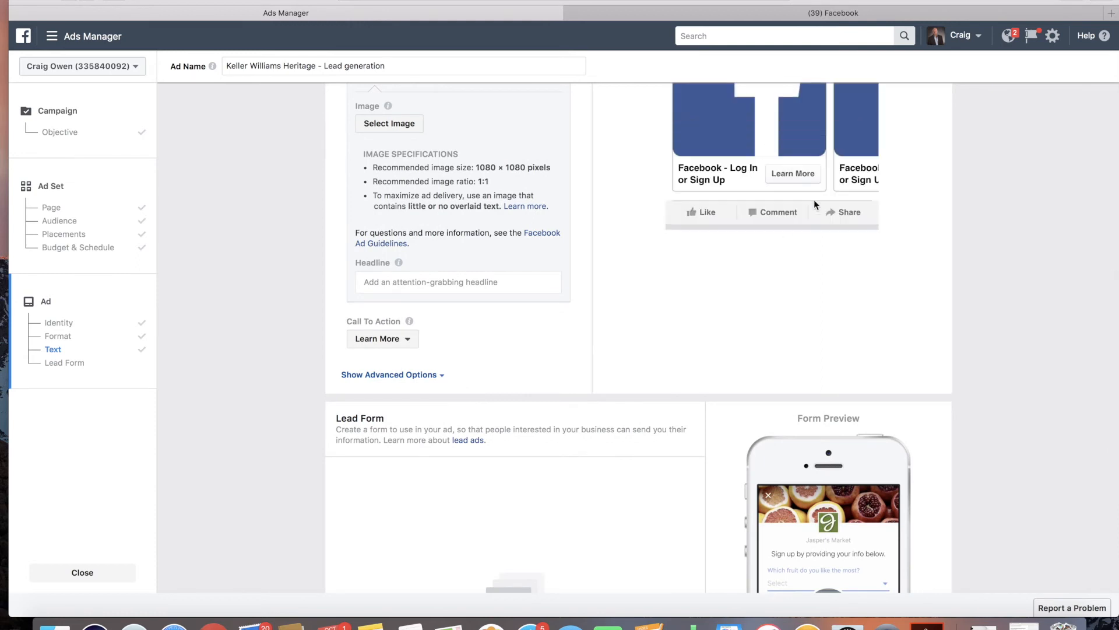
pyautogui.scroll(5, 480, 198)
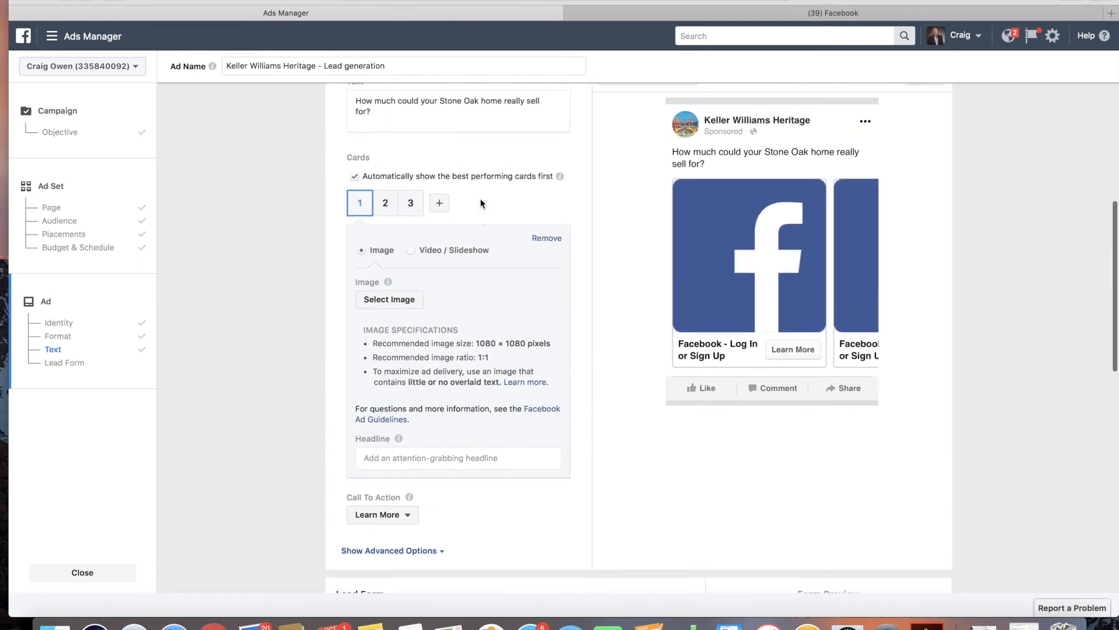
# Step: Enter 'Attention All Stone Oak Home Owners' as the first card's headline
pyautogui.moveTo(388, 169); pyautogui.dragTo(357, 155)
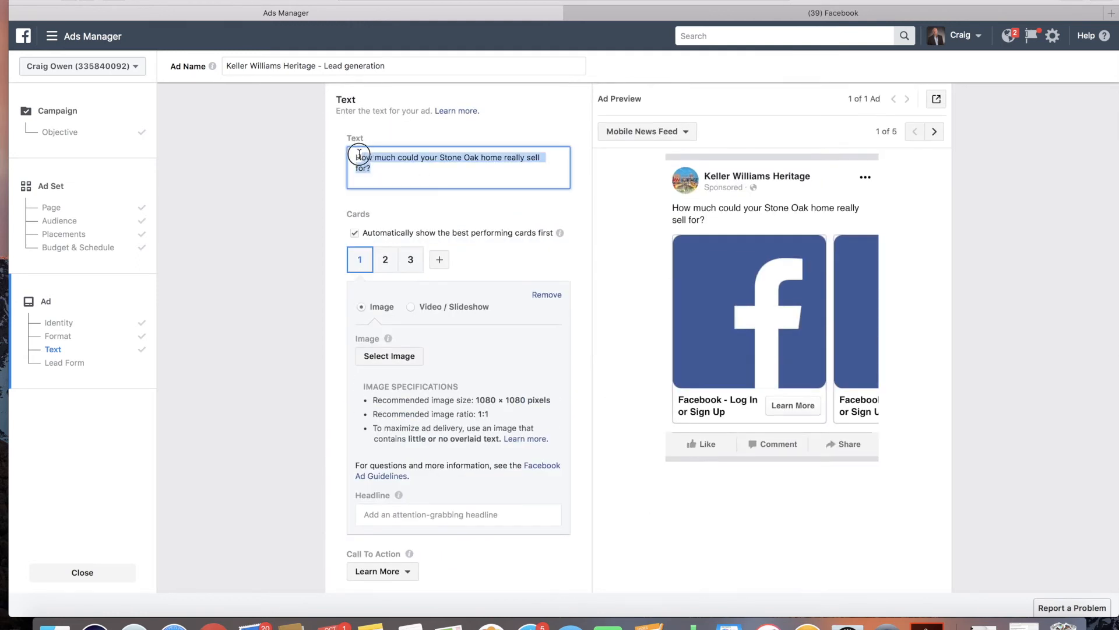
pyautogui.click(394, 173)
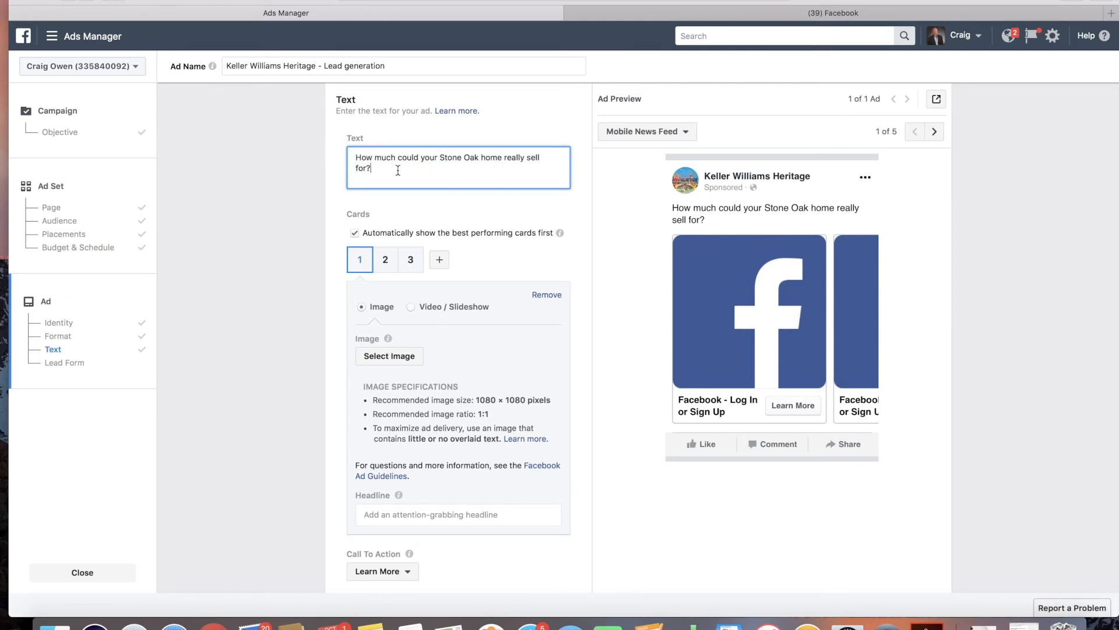
pyautogui.scroll(-6, 496, 239)
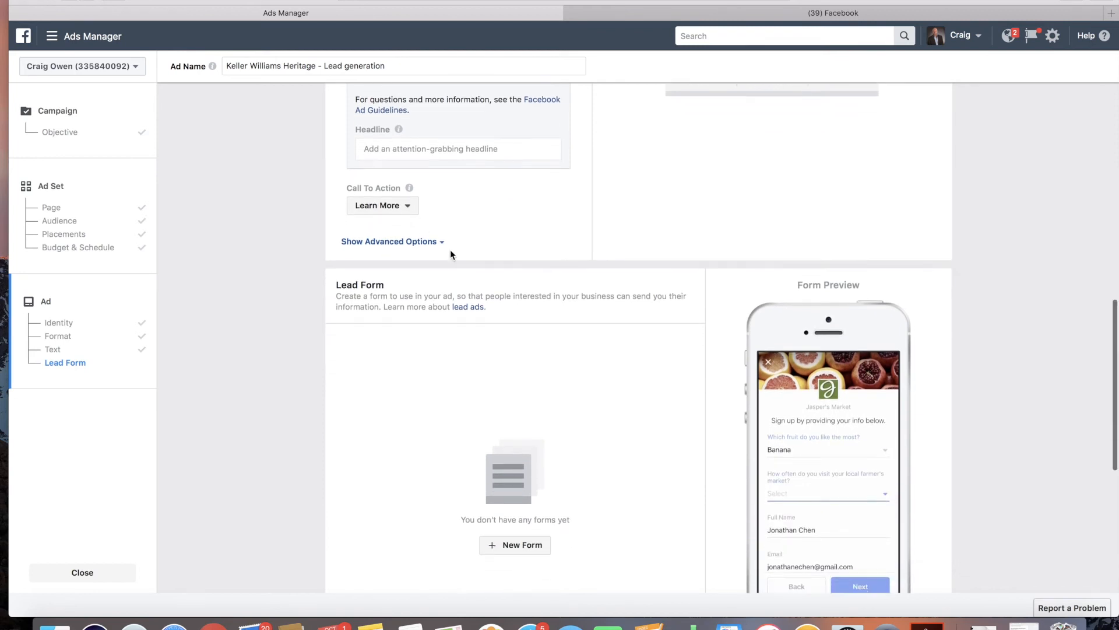
pyautogui.scroll(3, 450, 251)
pyautogui.scroll(2, 450, 254)
pyautogui.click(429, 341)
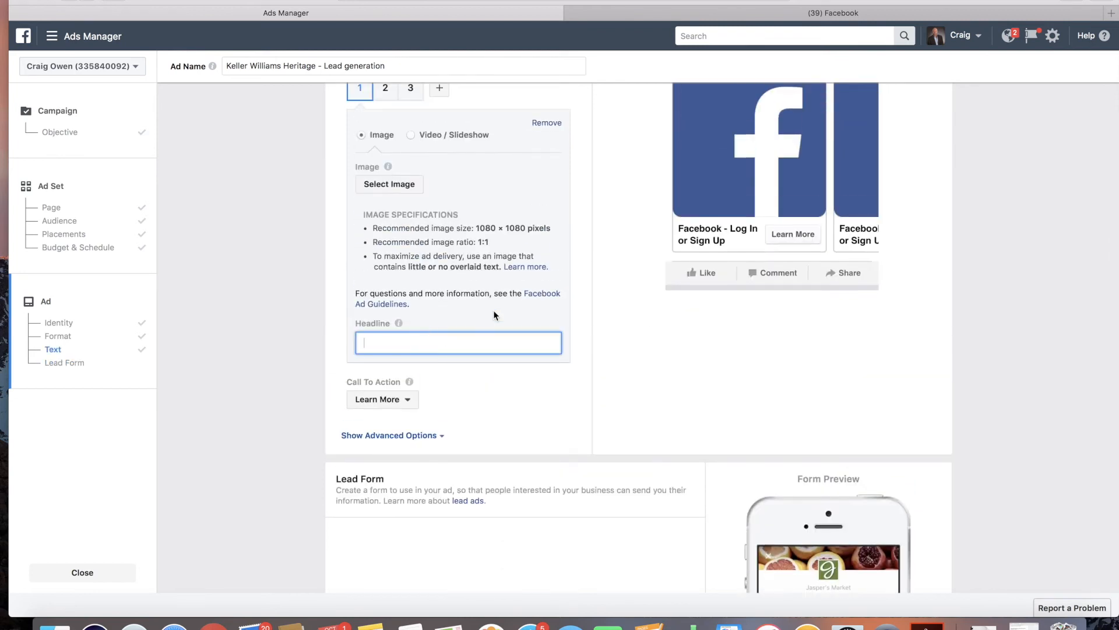
pyautogui.scroll(2, 493, 315)
pyautogui.scroll(1, 493, 310)
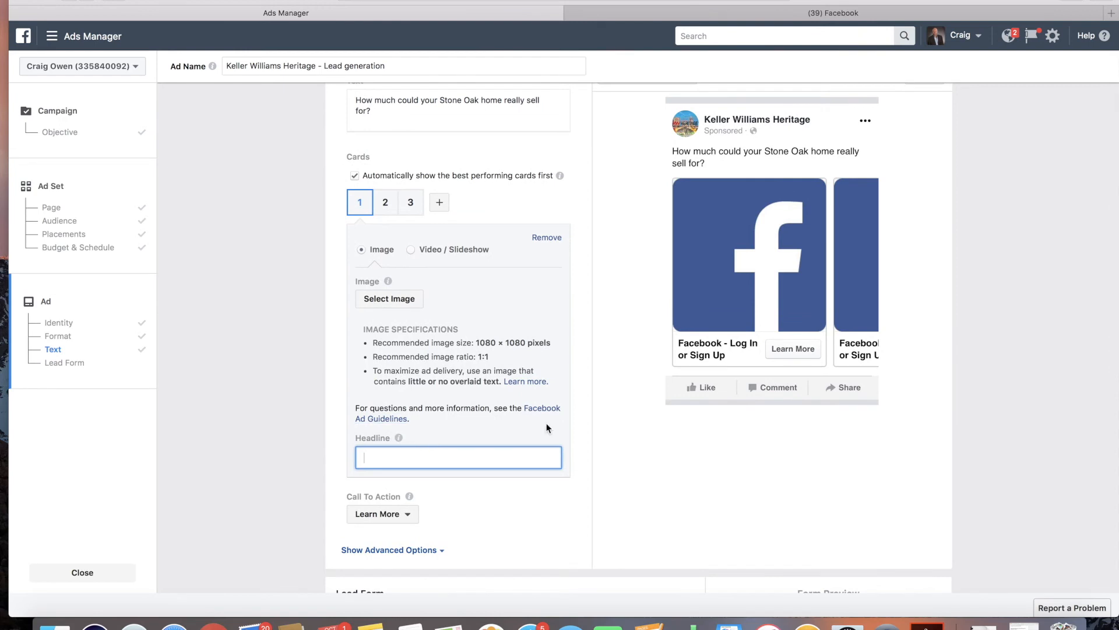
pyautogui.write('SAttention all Sto')
pyautogui.press('BackSpace')
pyautogui.press('BackSpace')
pyautogui.press('BackSpace')
pyautogui.press('BackSpace')
pyautogui.press('BackSpace')
pyautogui.press('BackSpace')
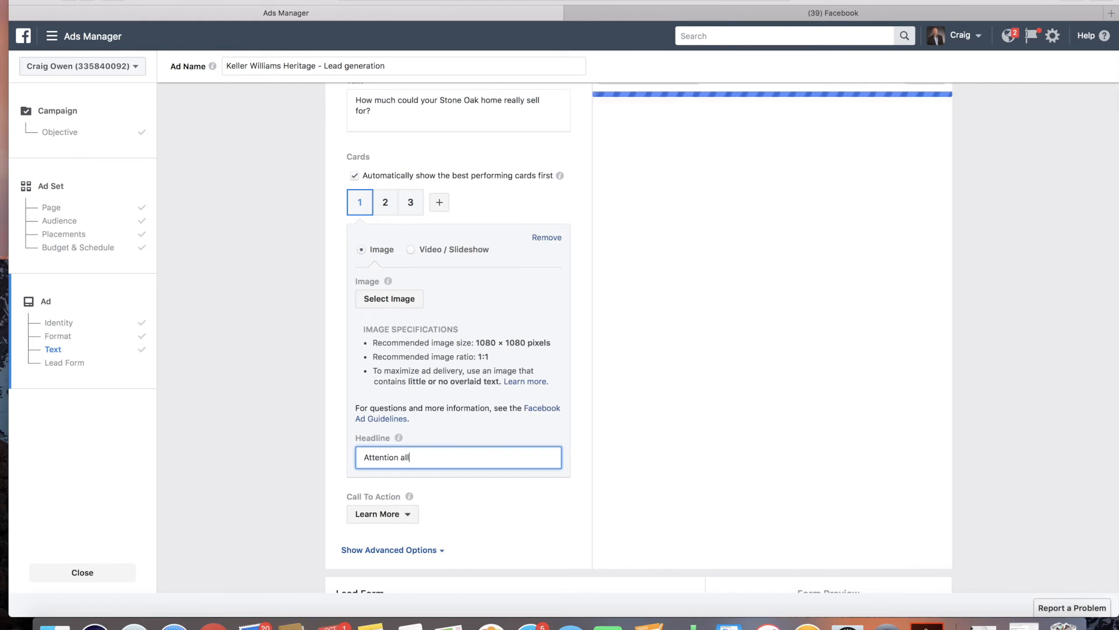
pyautogui.press('BackSpace')
pyautogui.write('All Stone Oak Home Owners')
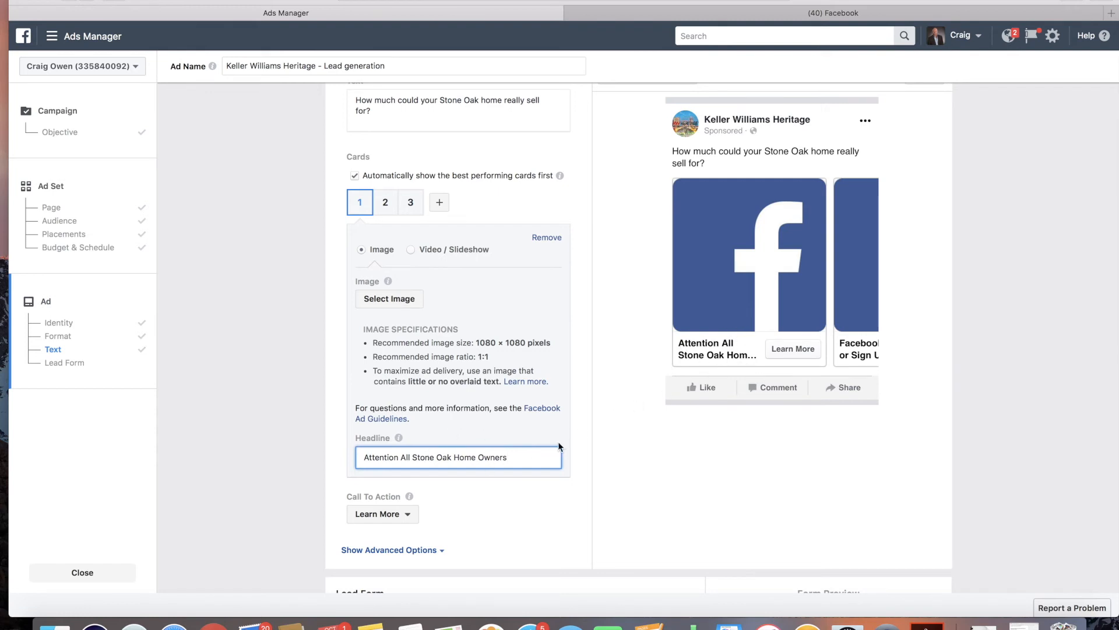
# Step: Replace the first card's headline with 'Stone Oak Living'
pyautogui.moveTo(516, 457); pyautogui.dragTo(348, 457)
pyautogui.press('BackSpace')
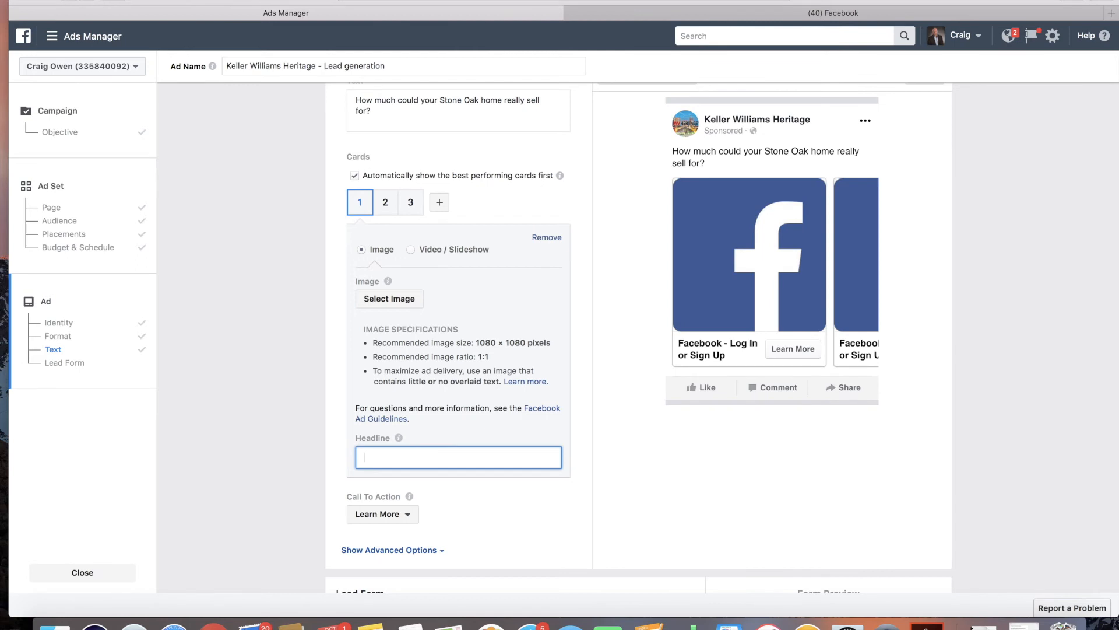
pyautogui.write('Sgto')
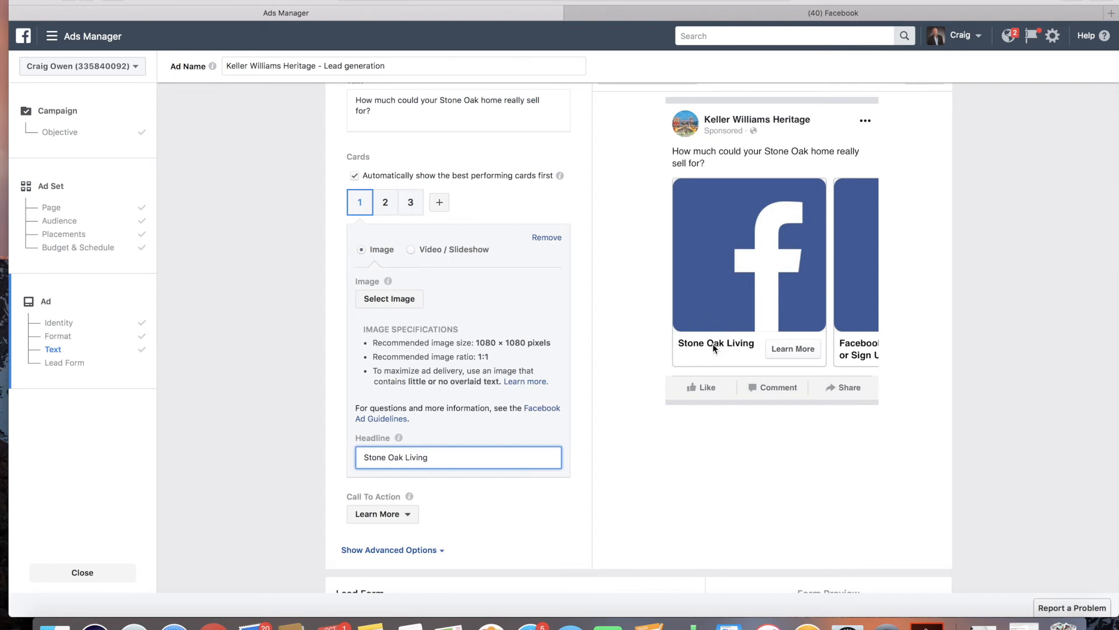
# Step: Start creating a new lead form for the ad
pyautogui.scroll(-1, 502, 385)
pyautogui.scroll(-10, 501, 385)
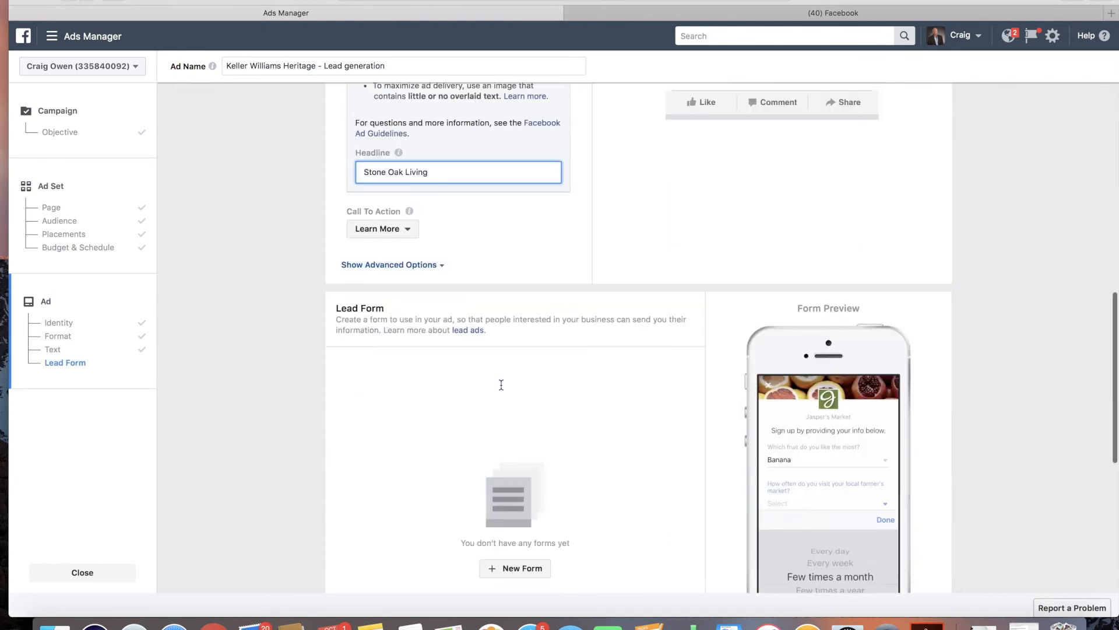
pyautogui.scroll(-2, 501, 385)
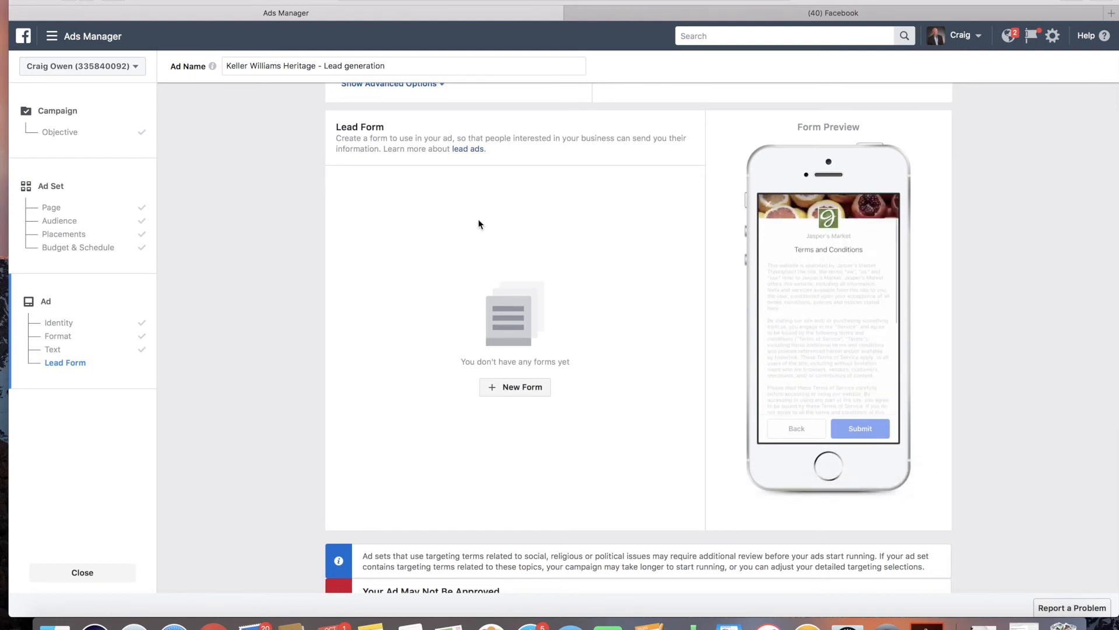
pyautogui.click(519, 389)
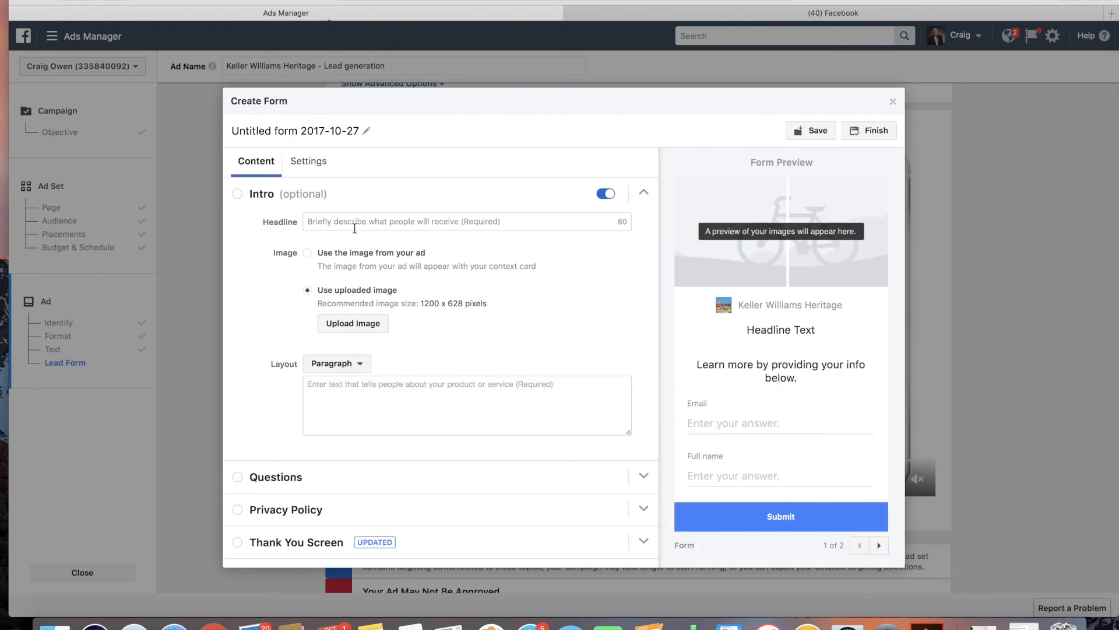
pyautogui.click(354, 228)
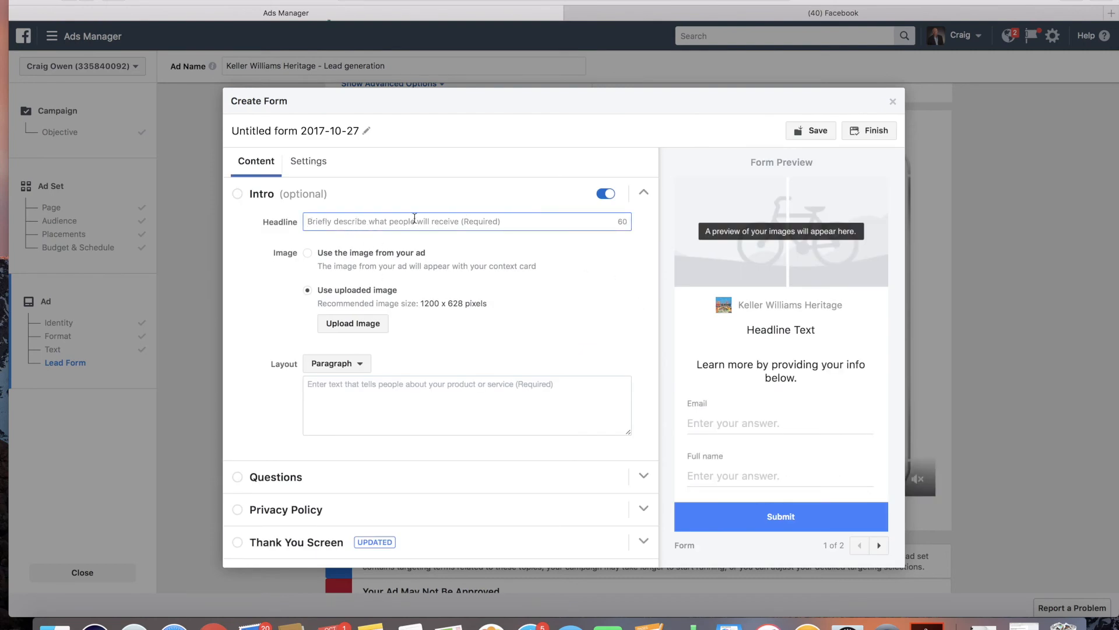
# Step: Enter 'Find out today how much equity your Stone Oak house is worth' as the form's intro headline
pyautogui.write('F')
pyautogui.press('BackSpace')
pyautogui.write('Find Out')
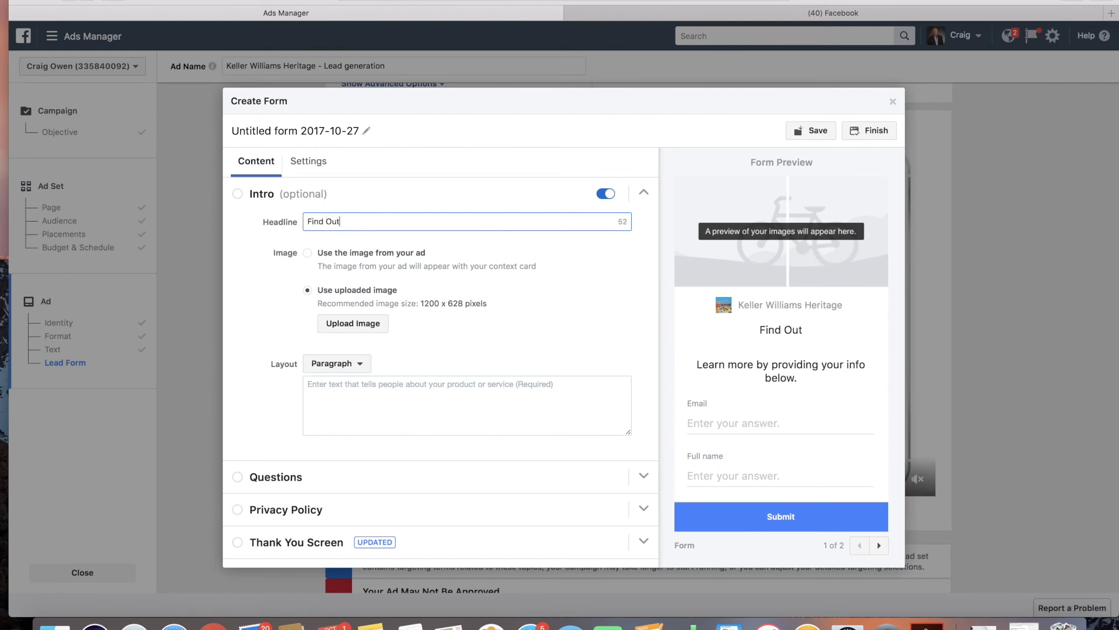
pyautogui.press('BackSpace')
pyautogui.press('BackSpace')
pyautogui.press('BackSpace')
pyautogui.write('out today how much you')
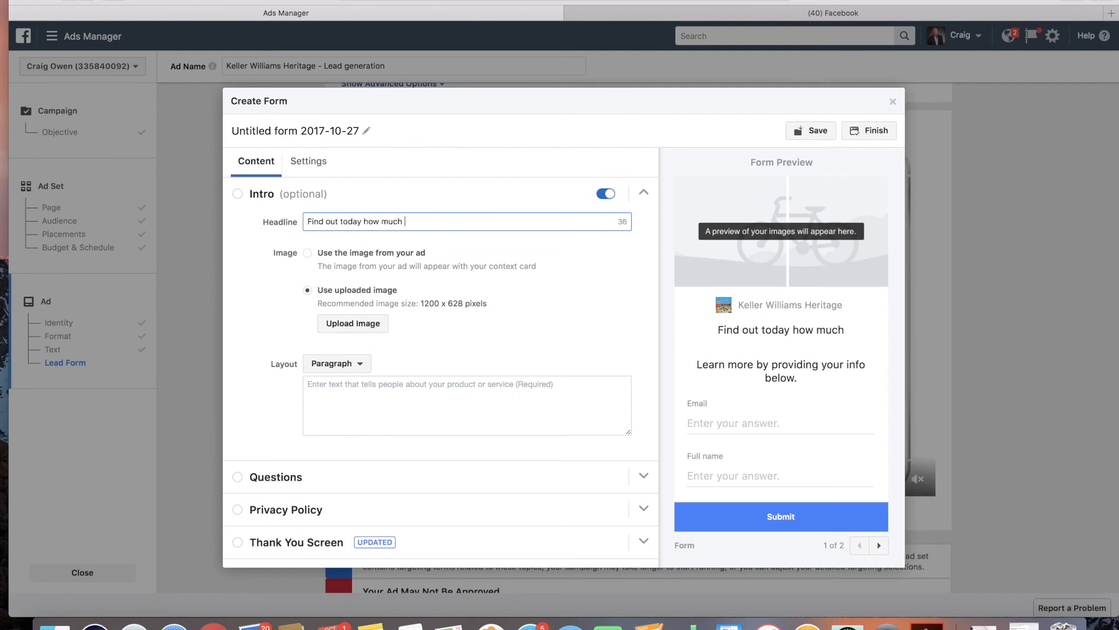
pyautogui.press('BackSpace')
pyautogui.press('BackSpace')
pyautogui.press('BackSpace')
pyautogui.write('equity your Stone Oak')
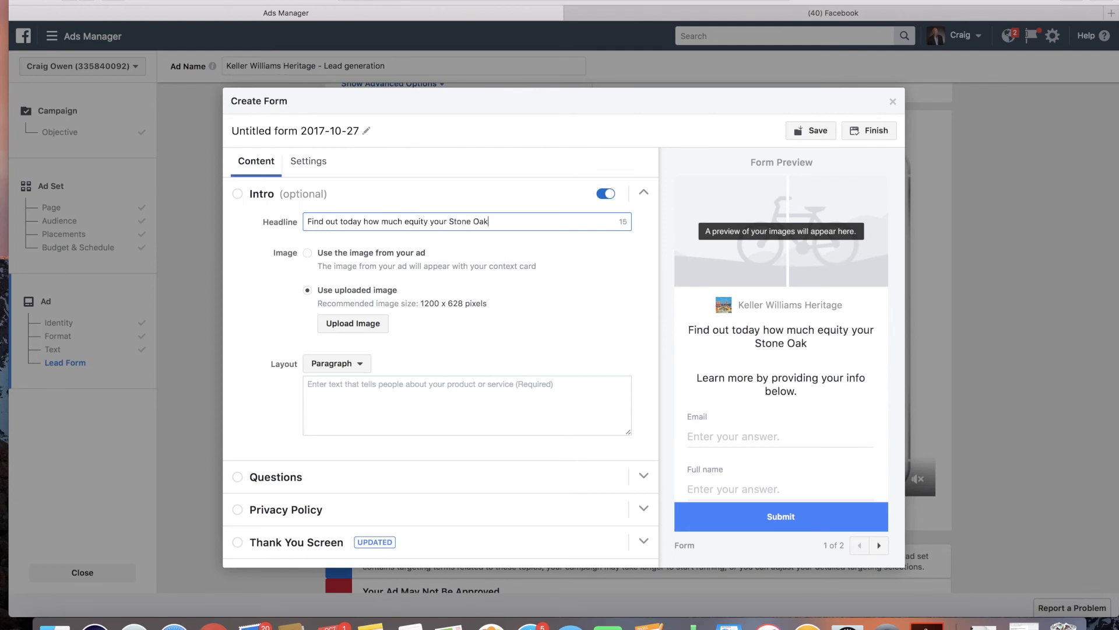
pyautogui.write(' house trukly')
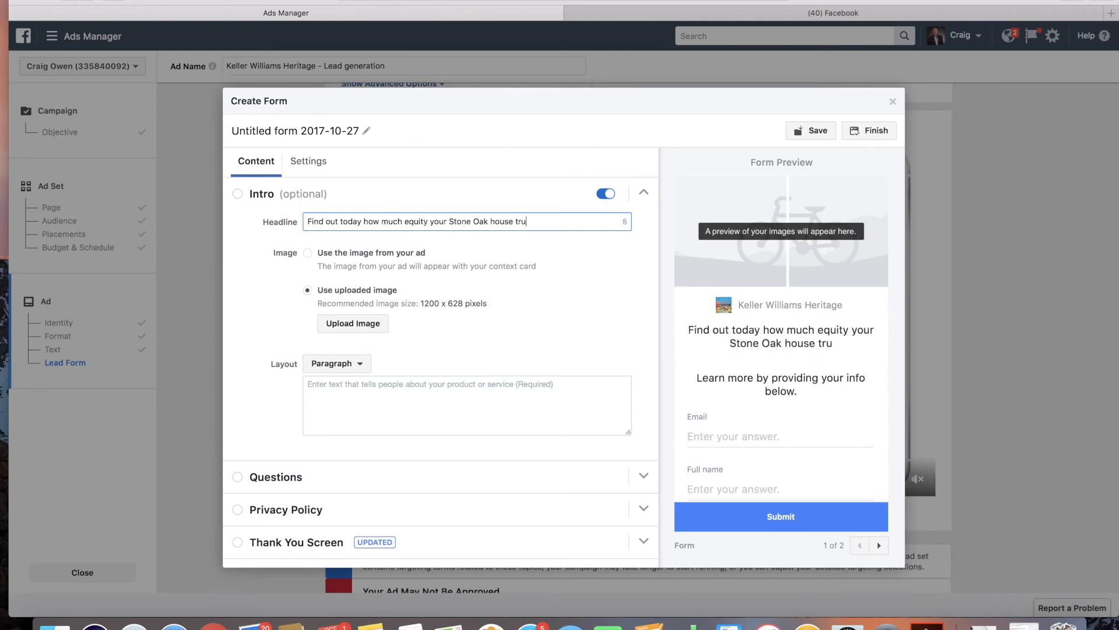
pyautogui.press('BackSpace')
pyautogui.press('BackSpace')
pyautogui.press('BackSpace')
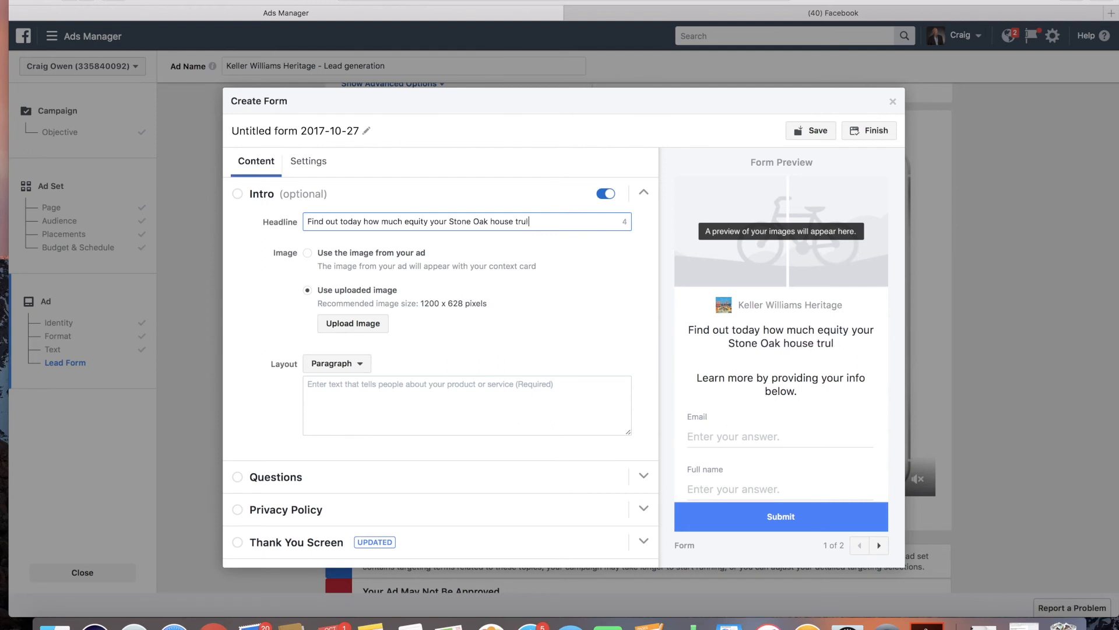
pyautogui.write('ly po')
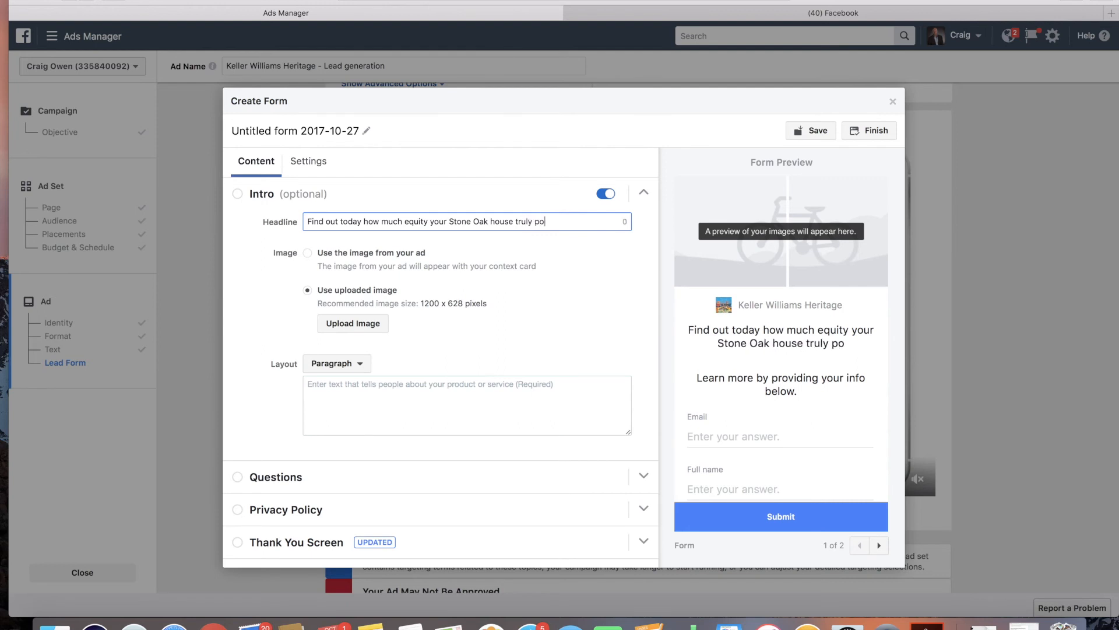
pyautogui.moveTo(562, 222); pyautogui.dragTo(533, 226)
pyautogui.press('BackSpace')
pyautogui.press('BackSpace')
pyautogui.press('BackSpace')
pyautogui.press('BackSpace')
pyautogui.press('BackSpace')
pyautogui.press('BackSpace')
pyautogui.press('BackSpace')
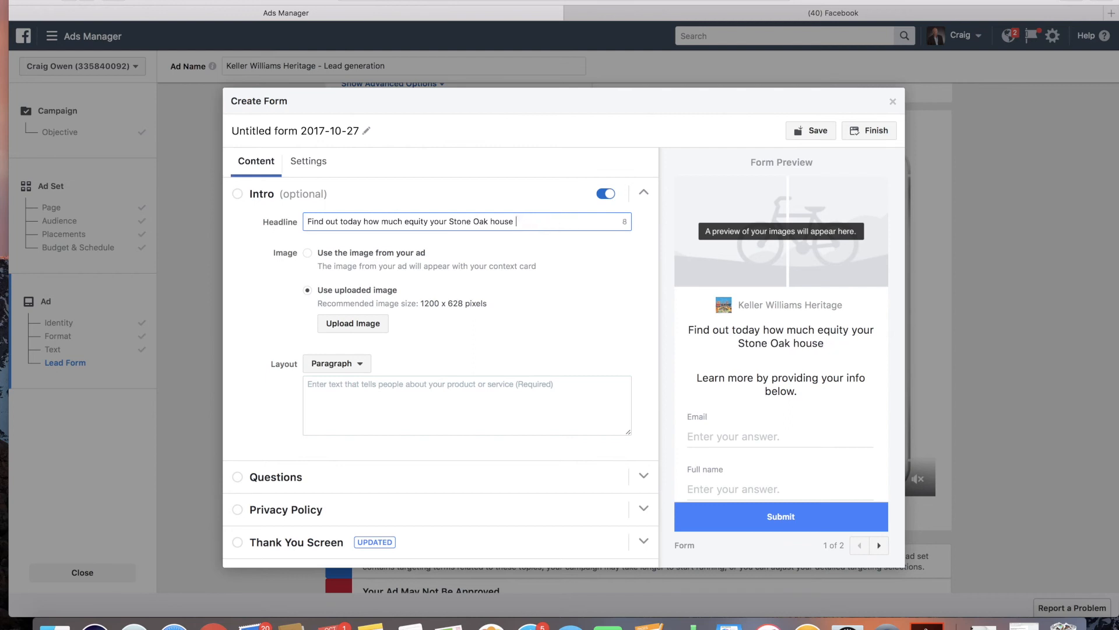
pyautogui.write('is worth')
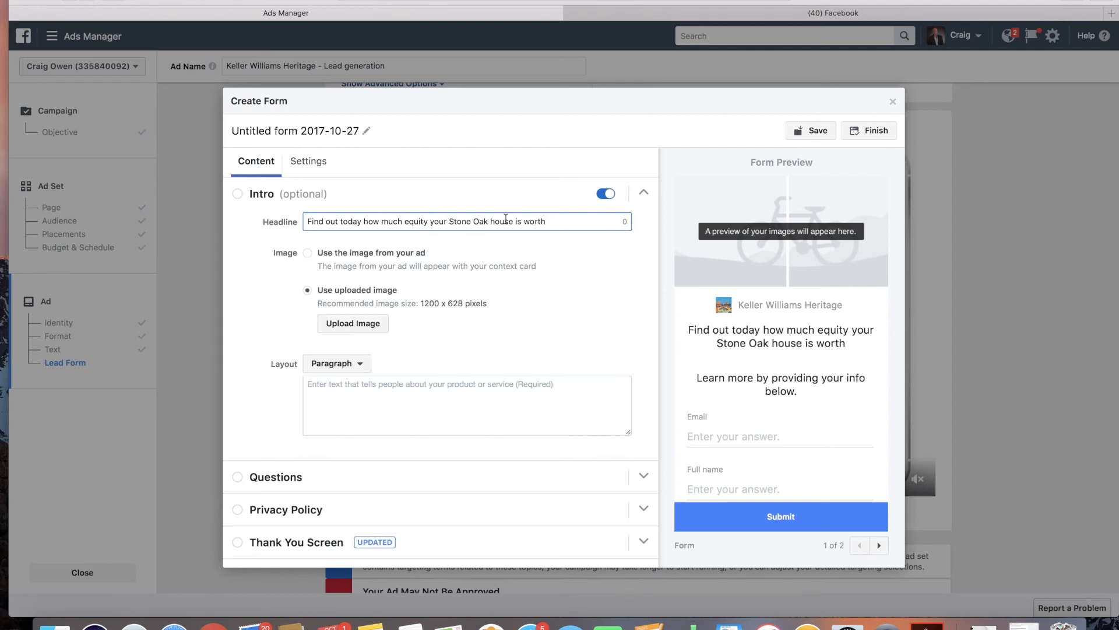
# Step: Remove 'today' from the intro headline and end it with an exclamation mark
pyautogui.click(363, 221)
pyautogui.press('BackSpace')
pyautogui.press('BackSpace')
pyautogui.press('BackSpace')
pyautogui.press('BackSpace')
pyautogui.press('BackSpace')
pyautogui.press('BackSpace')
pyautogui.click(527, 222)
pyautogui.write('!')
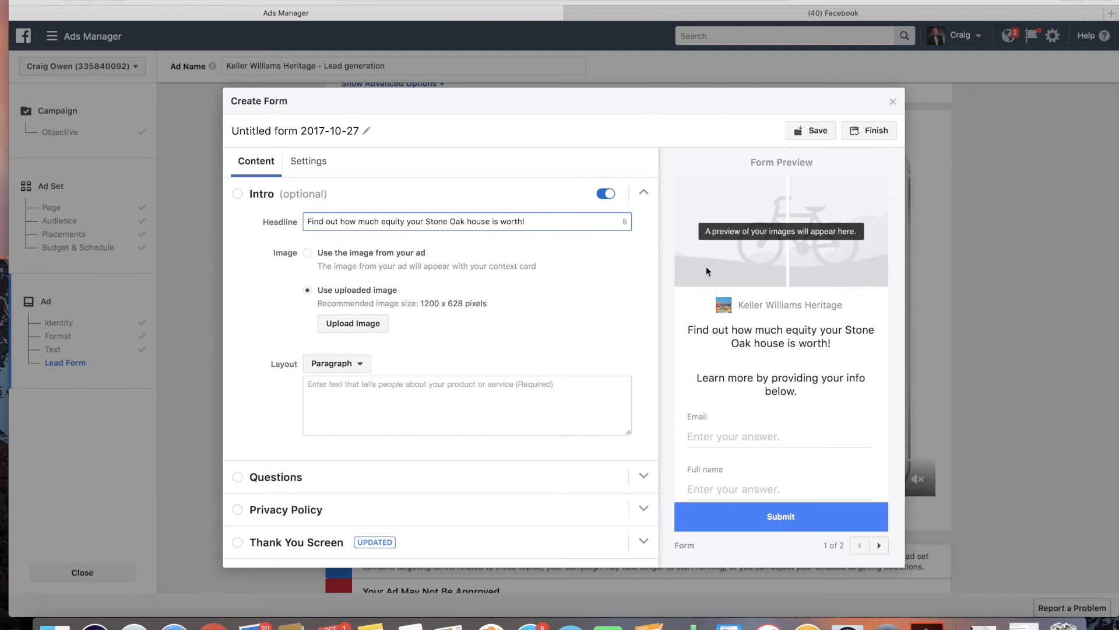
# Step: Set the intro image to use the image from the ad
pyautogui.click(308, 252)
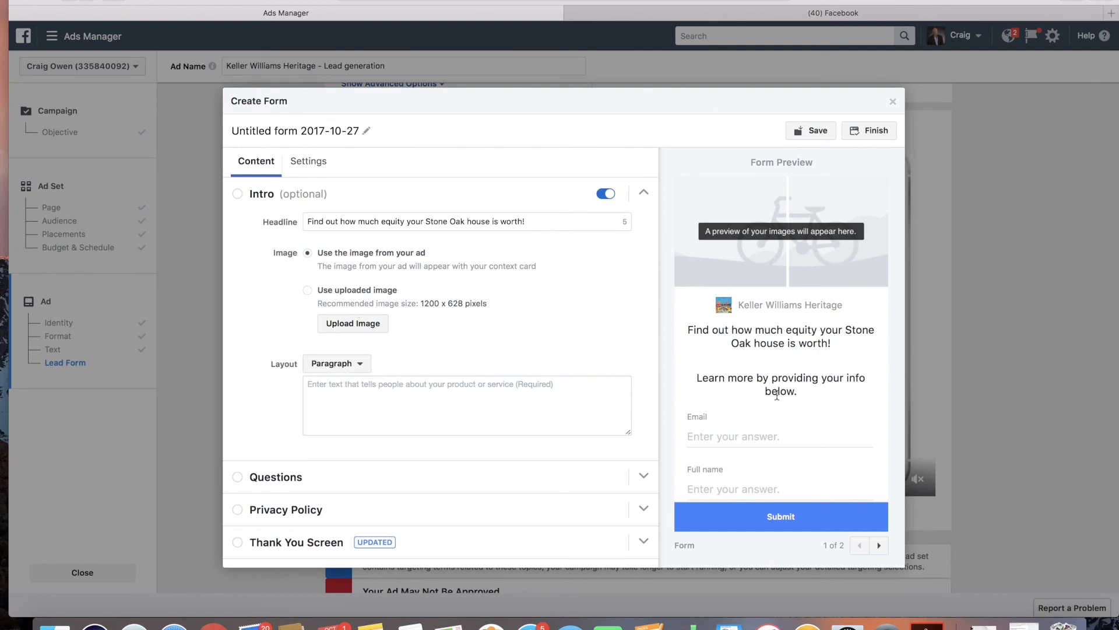
pyautogui.click(339, 372)
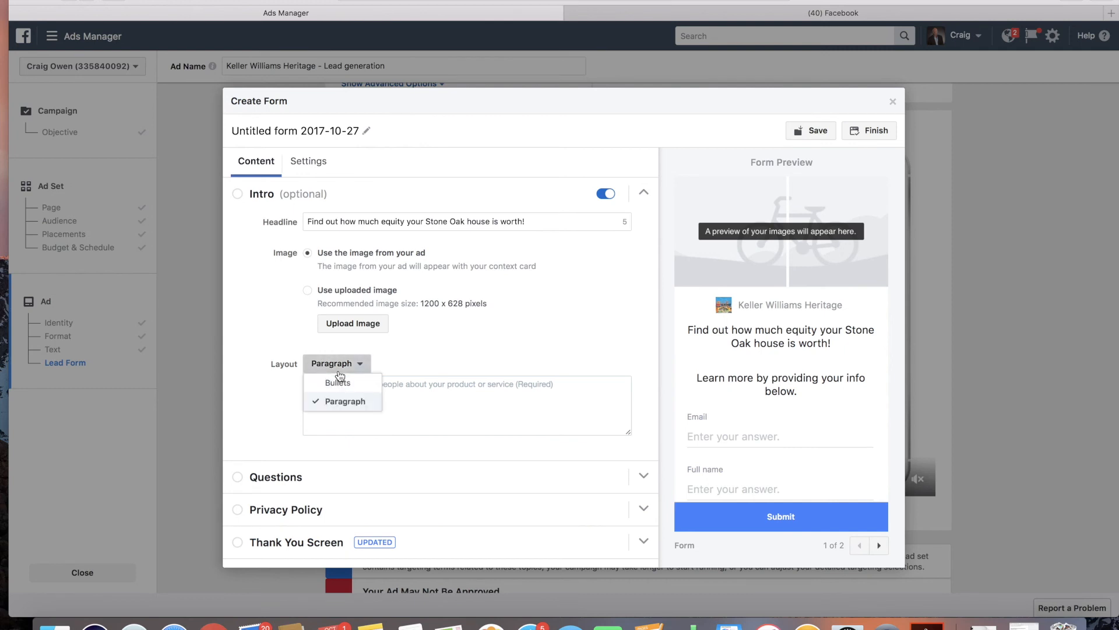
pyautogui.click(344, 379)
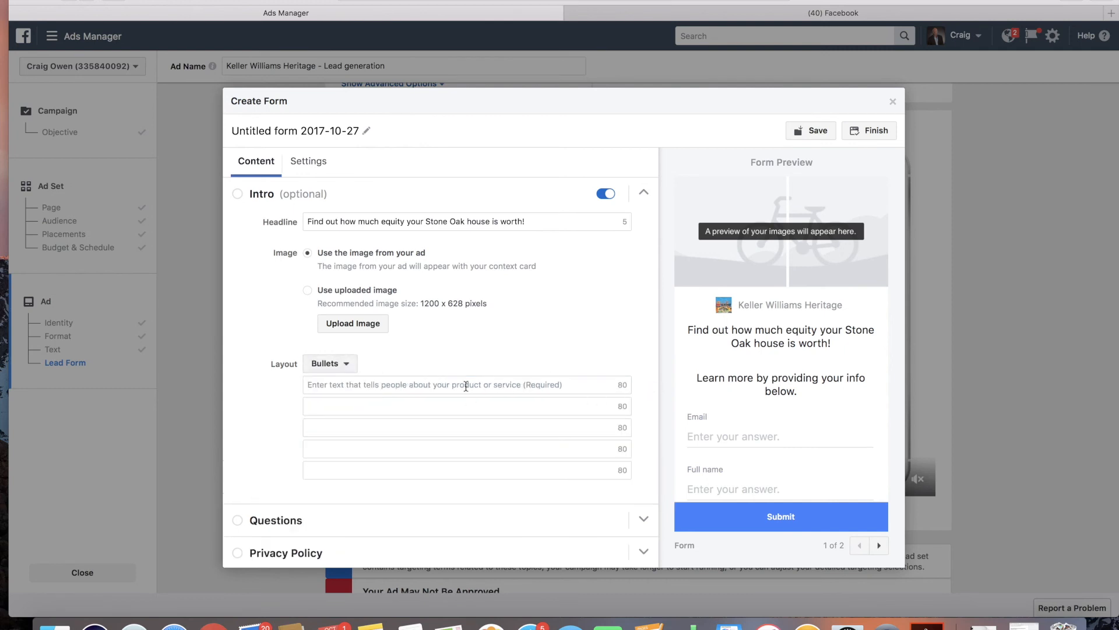
pyautogui.click(373, 387)
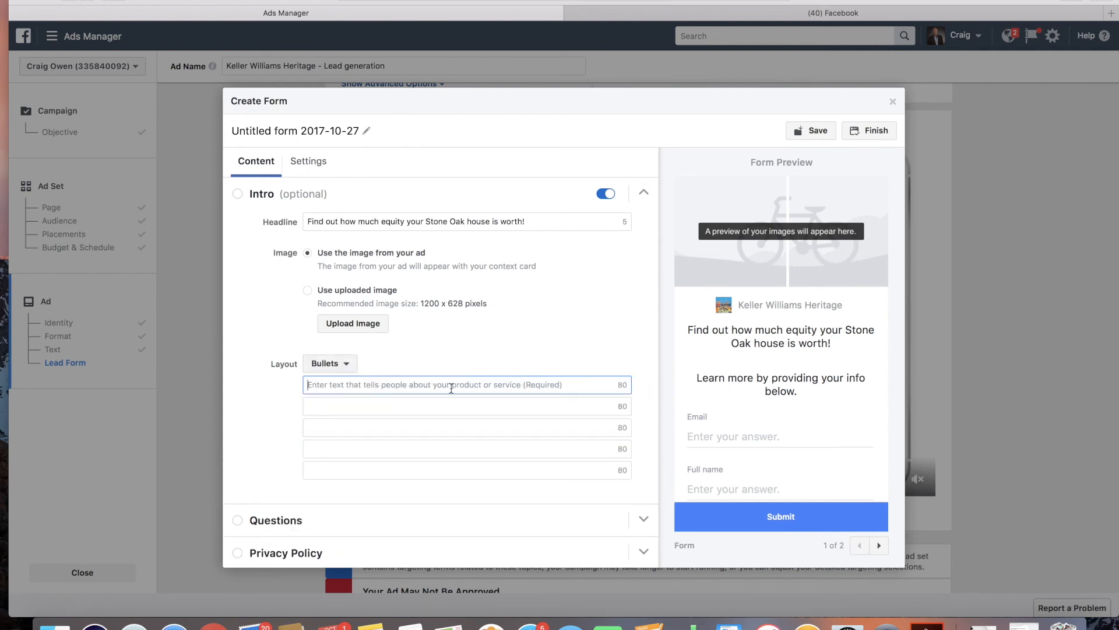
pyautogui.click(345, 367)
pyautogui.click(344, 400)
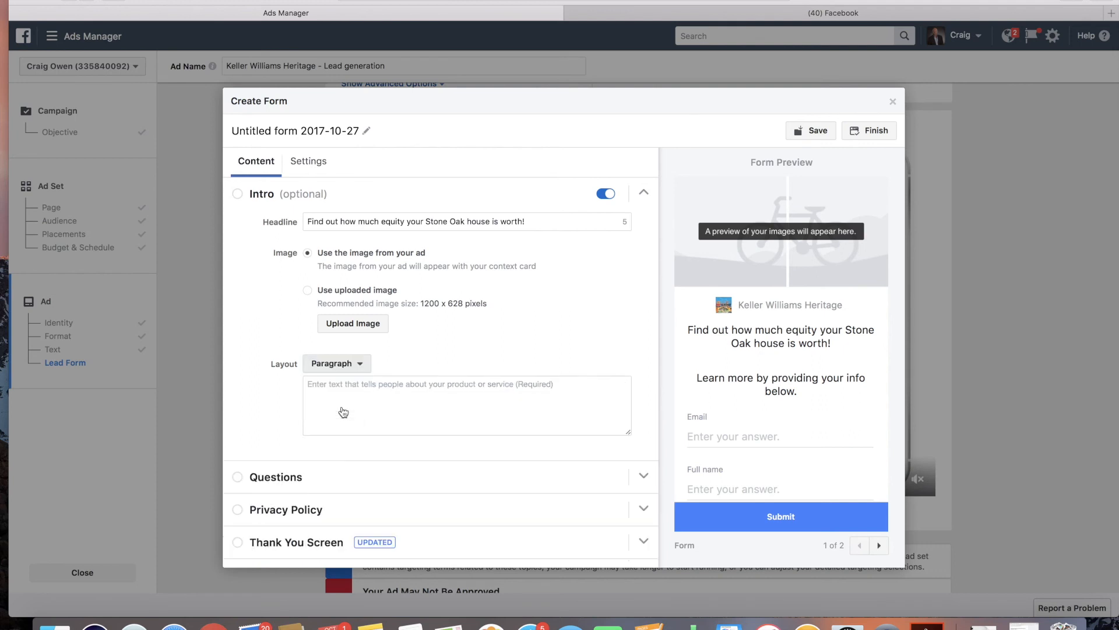
# Step: Enter 'In today's competitive market, you need to be pricing your home correctly!' as the intro paragraph
pyautogui.click(419, 396)
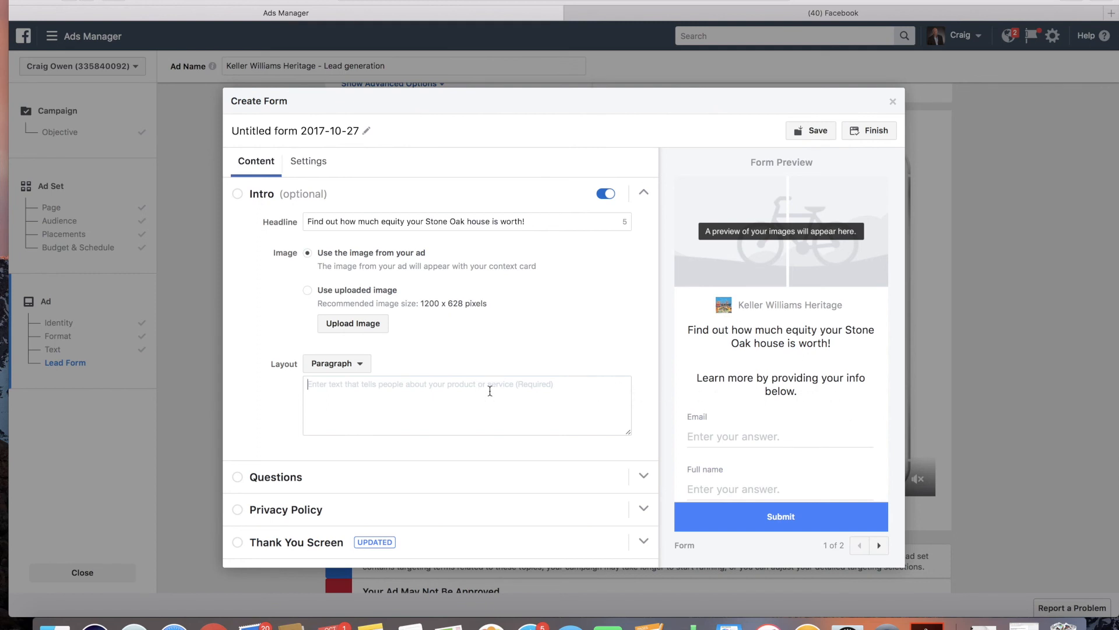
pyautogui.write('In todays')
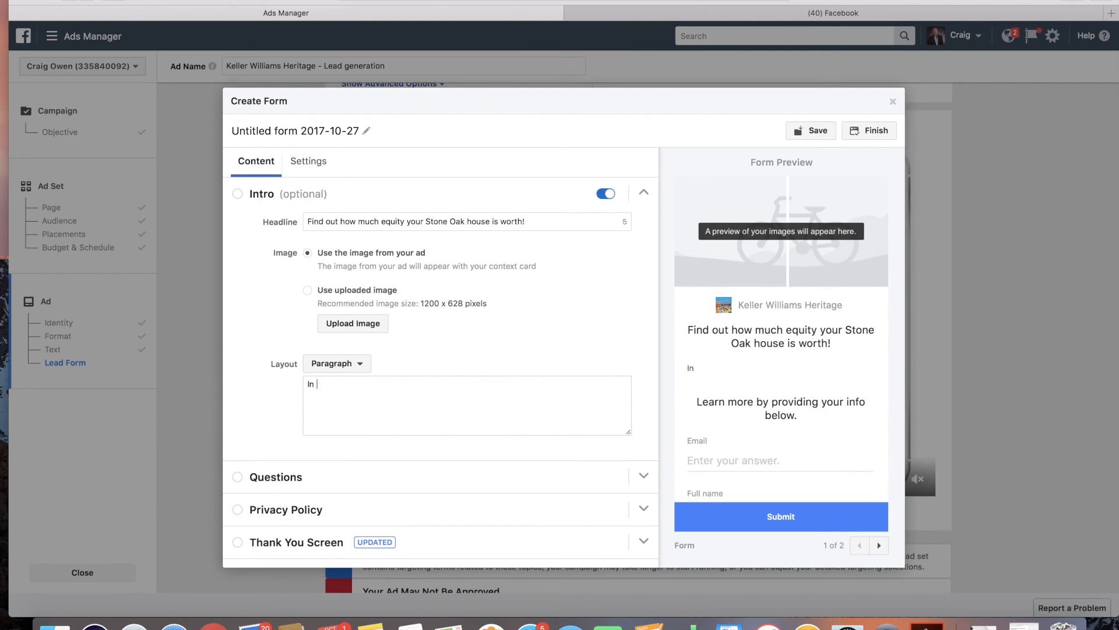
pyautogui.press('BackSpace')
pyautogui.press('BackSpace')
pyautogui.press('BackSpace')
pyautogui.press('BackSpace')
pyautogui.press('BackSpace')
pyautogui.press('BackSpace')
pyautogui.press('BackSpace')
pyautogui.press('BackSpace')
pyautogui.press('BackSpace')
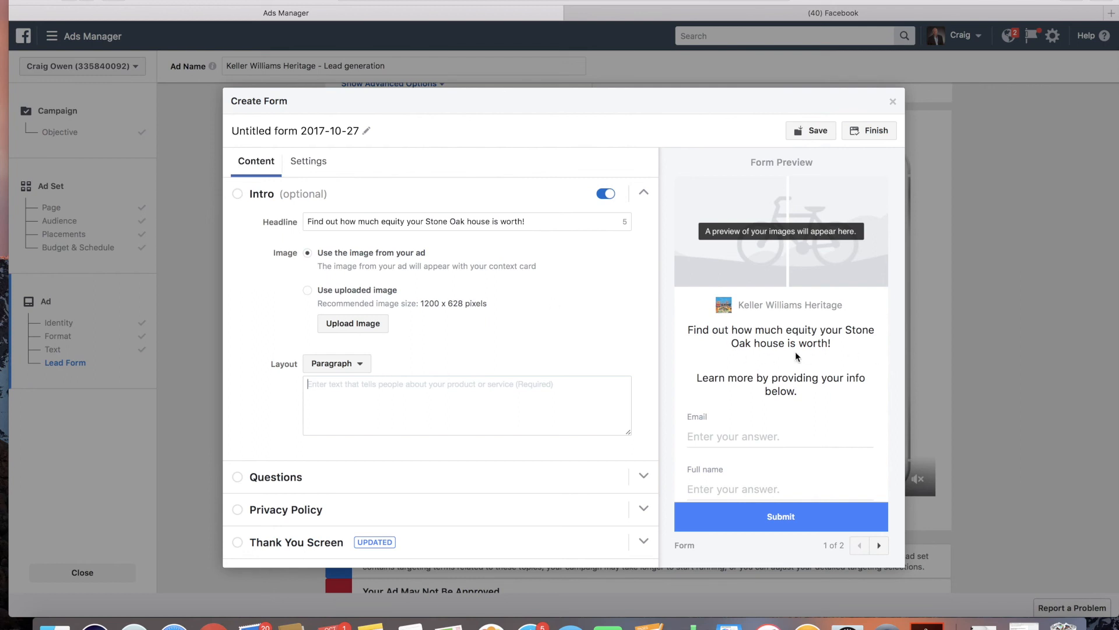
pyautogui.write("In today's compet")
pyautogui.press('BackSpace')
pyautogui.press('BackSpace')
pyautogui.press('BackSpace')
pyautogui.press('BackSpace')
pyautogui.write('ompet')
pyautogui.write('itic')
pyautogui.write('e market')
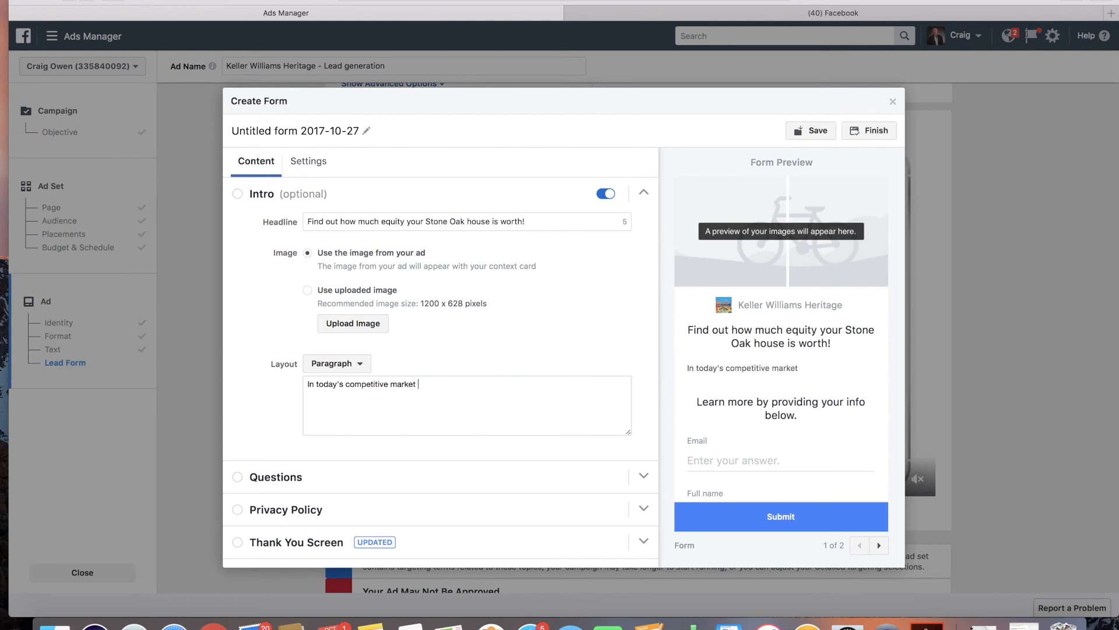
pyautogui.write(', you need to be pricing your home at ')
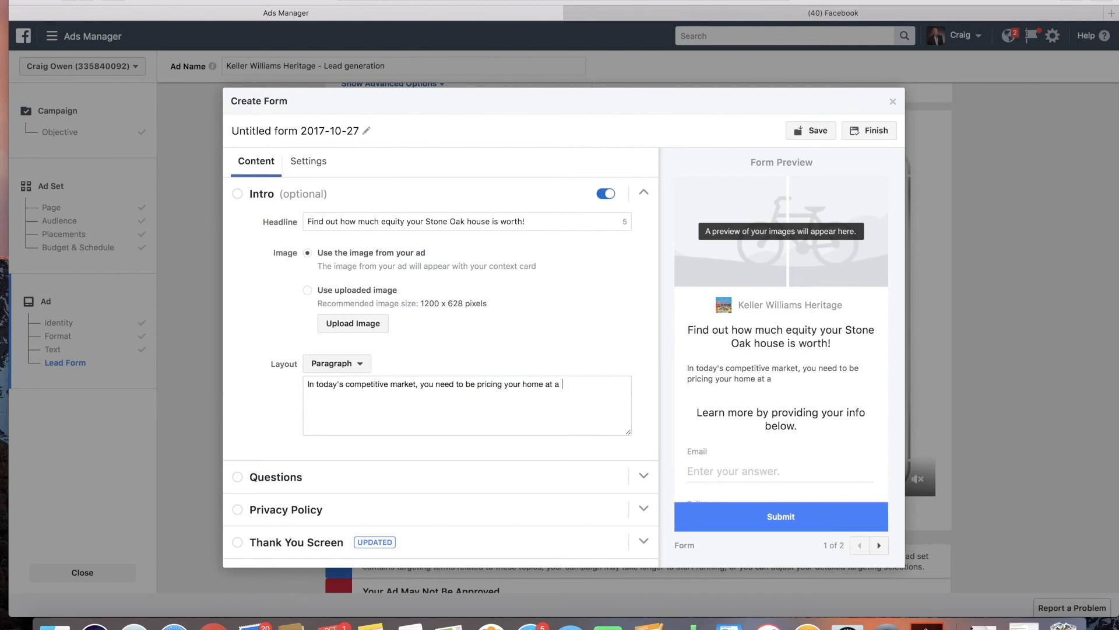
pyautogui.write('a reasonable')
pyautogui.press('BackSpace')
pyautogui.press('BackSpace')
pyautogui.press('BackSpace')
pyautogui.press('BackSpace')
pyautogui.press('BackSpace')
pyautogui.press('BackSpace')
pyautogui.press('BackSpace')
pyautogui.press('BackSpace')
pyautogui.press('BackSpace')
pyautogui.press('BackSpace')
pyautogui.press('BackSpace')
pyautogui.press('BackSpace')
pyautogui.write('correctly! Let me a')
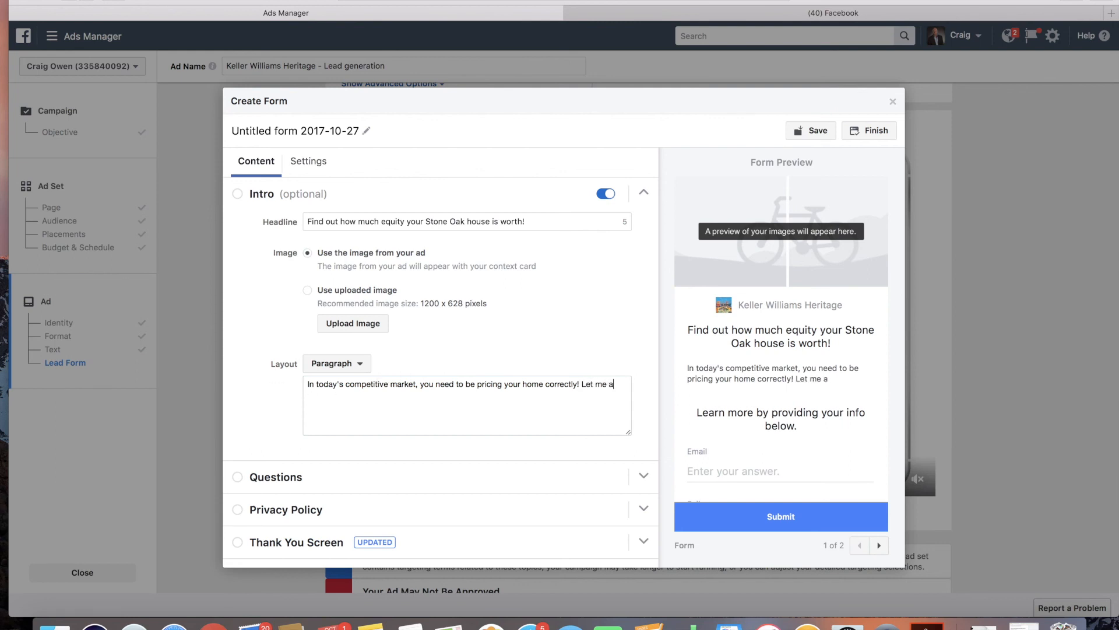
pyautogui.write('ssist you in the')
# Step: Continue the intro paragraph with 'Let me assist you in this process by providing a free market analysis of your home.'
pyautogui.press('BackSpace')
pyautogui.press('BackSpace')
pyautogui.press('BackSpace')
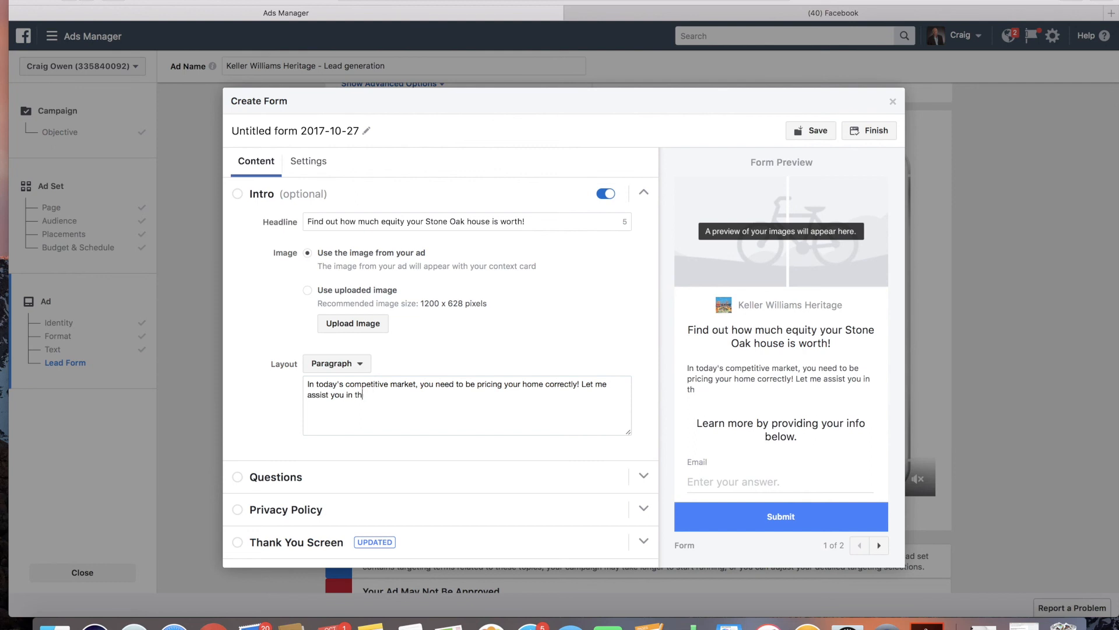
pyautogui.write('is process by providing ')
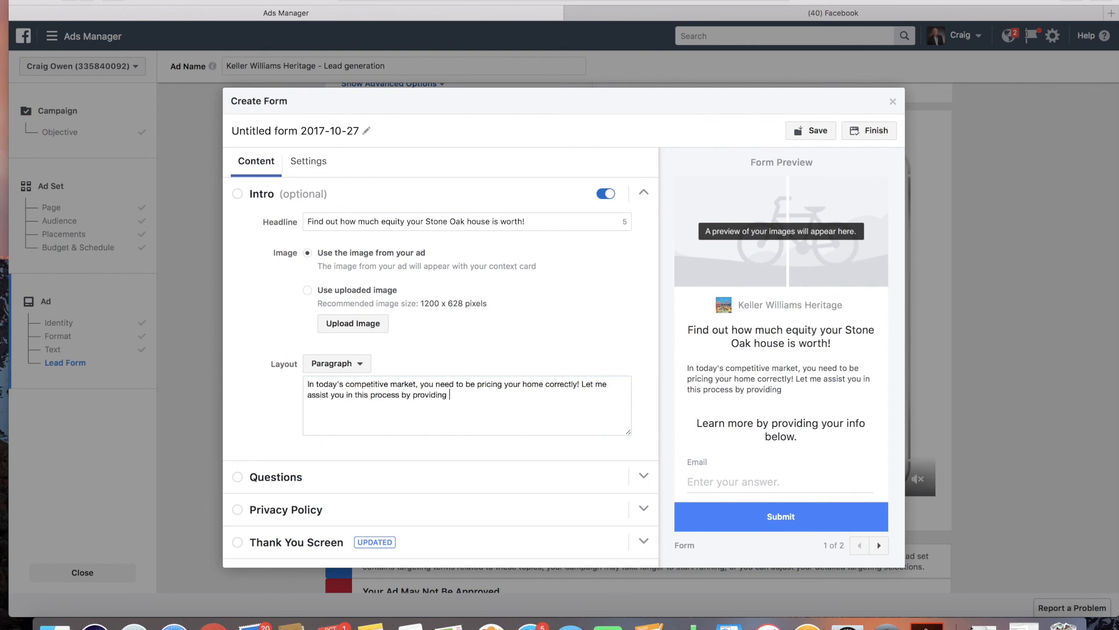
pyautogui.write('y')
pyautogui.press('BackSpace')
pyautogui.write('a free market analysi')
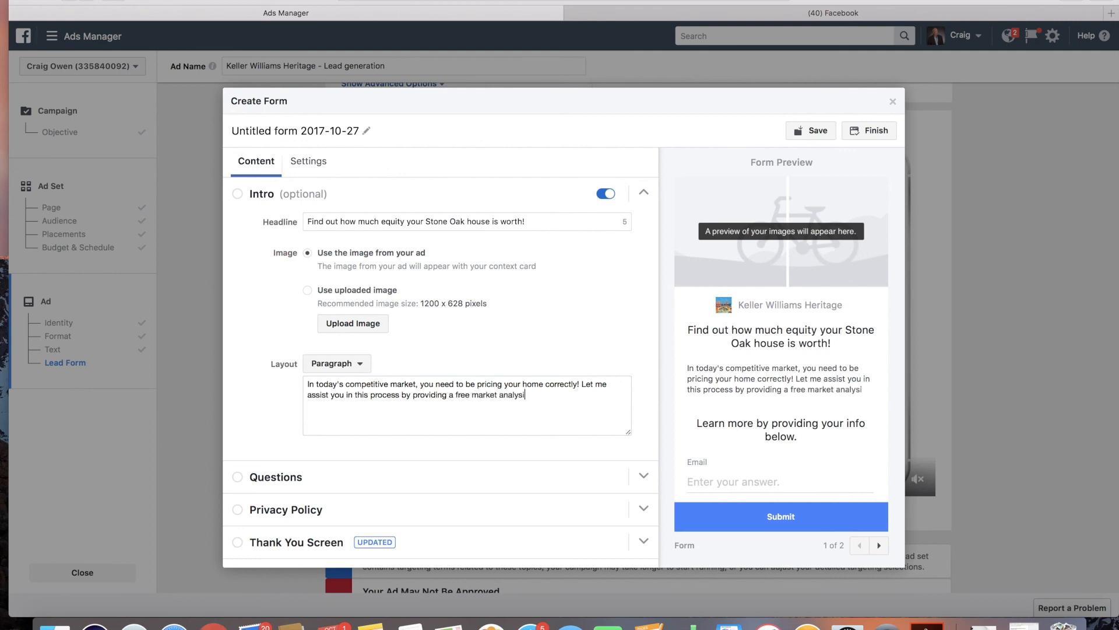
pyautogui.write('s of your home.')
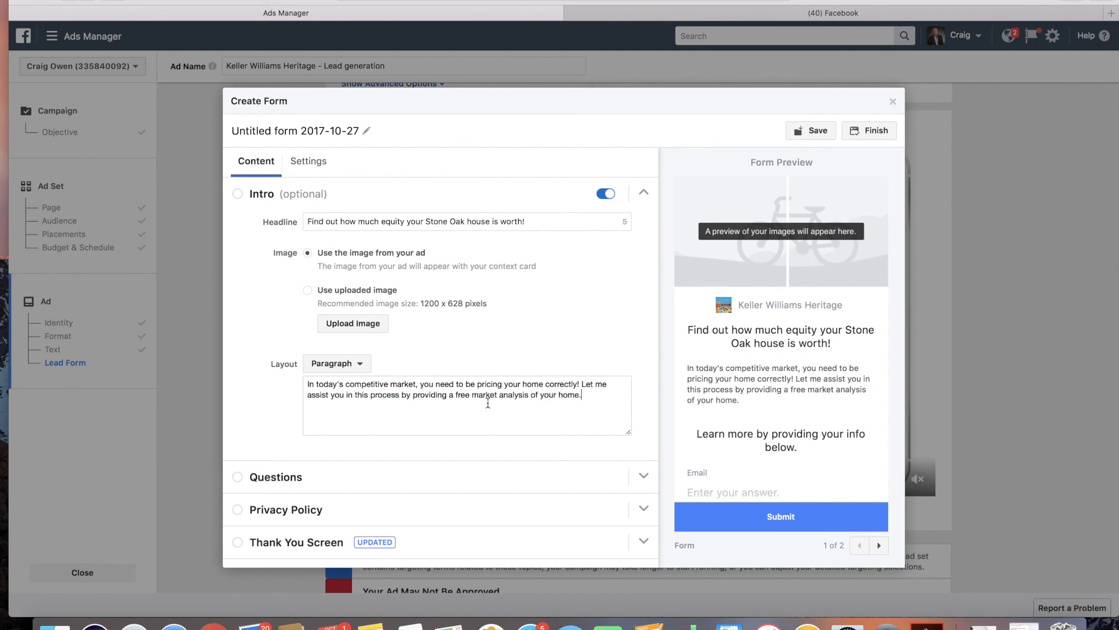
# Step: Expand the form's Questions and Privacy Policy sections
pyautogui.scroll(-1, 438, 435)
pyautogui.click(257, 474)
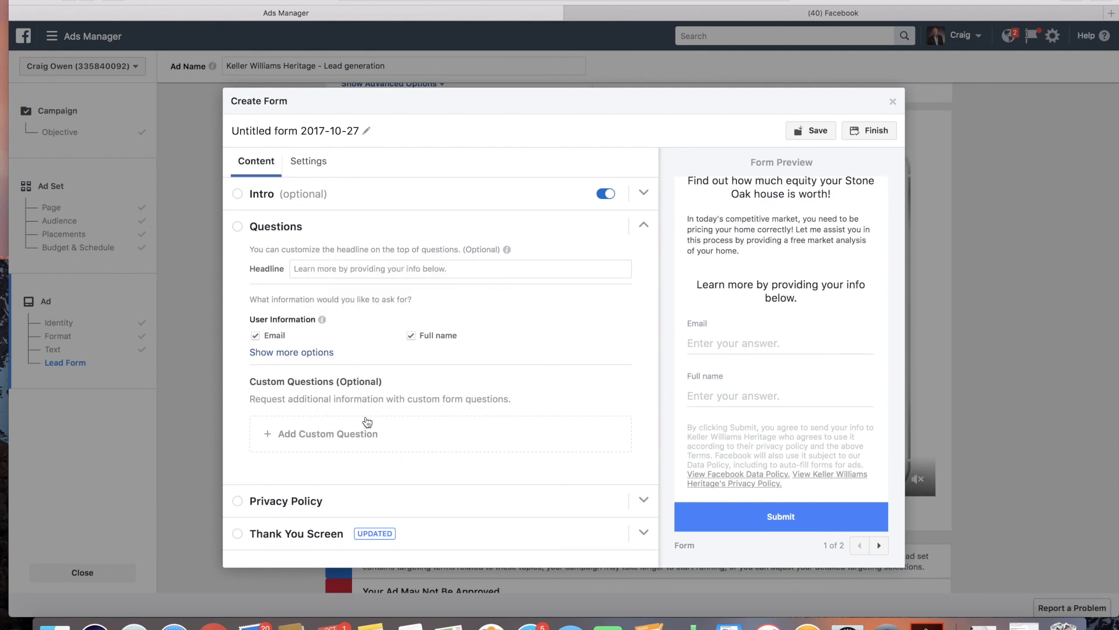
pyautogui.click(284, 503)
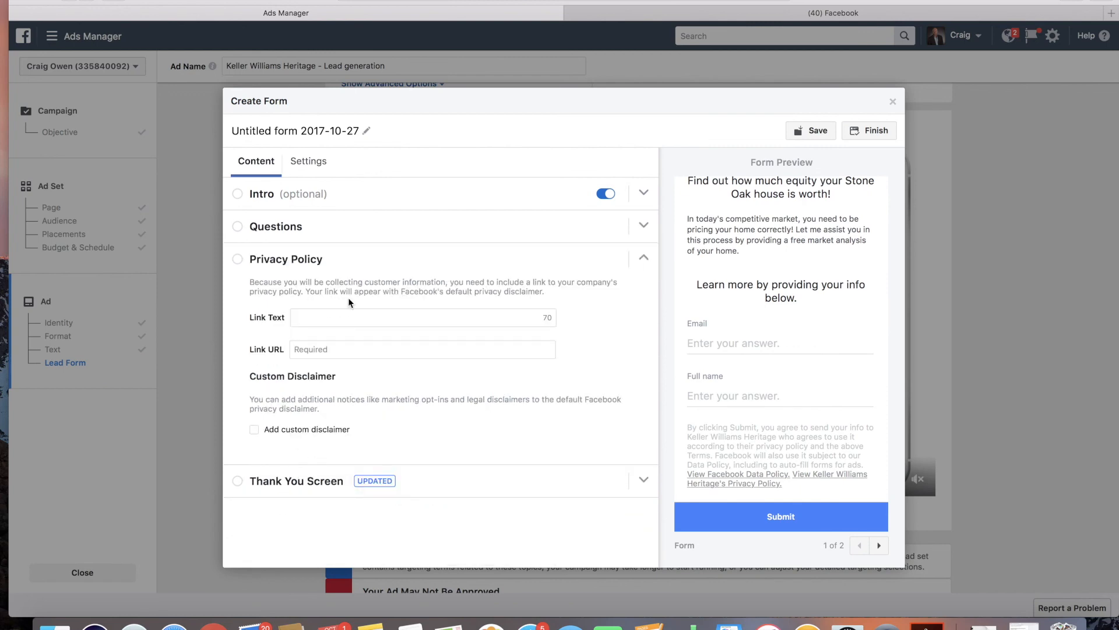
# Step: Search Google for 'keller williams privacy policy' in the other browser tab
pyautogui.click(823, 12)
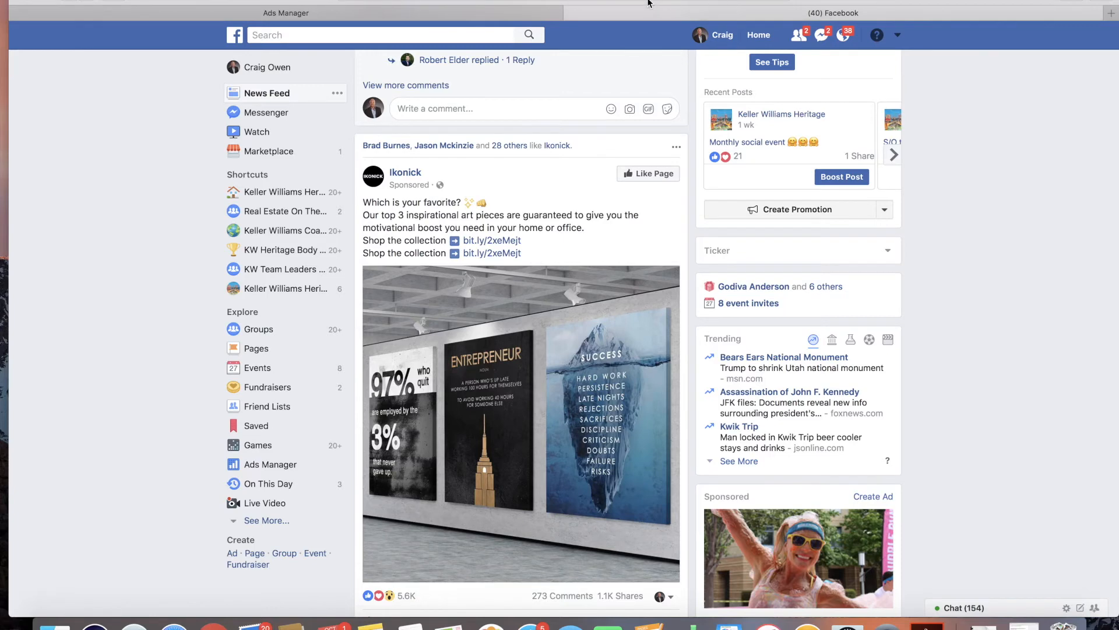
pyautogui.write('keller will')
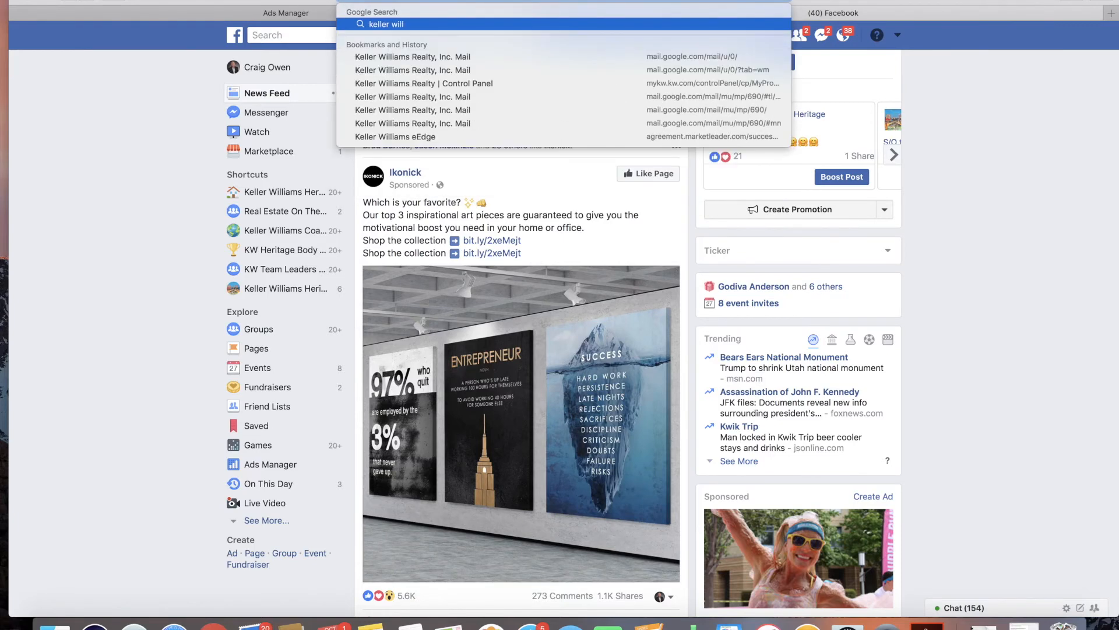
pyautogui.write('iams')
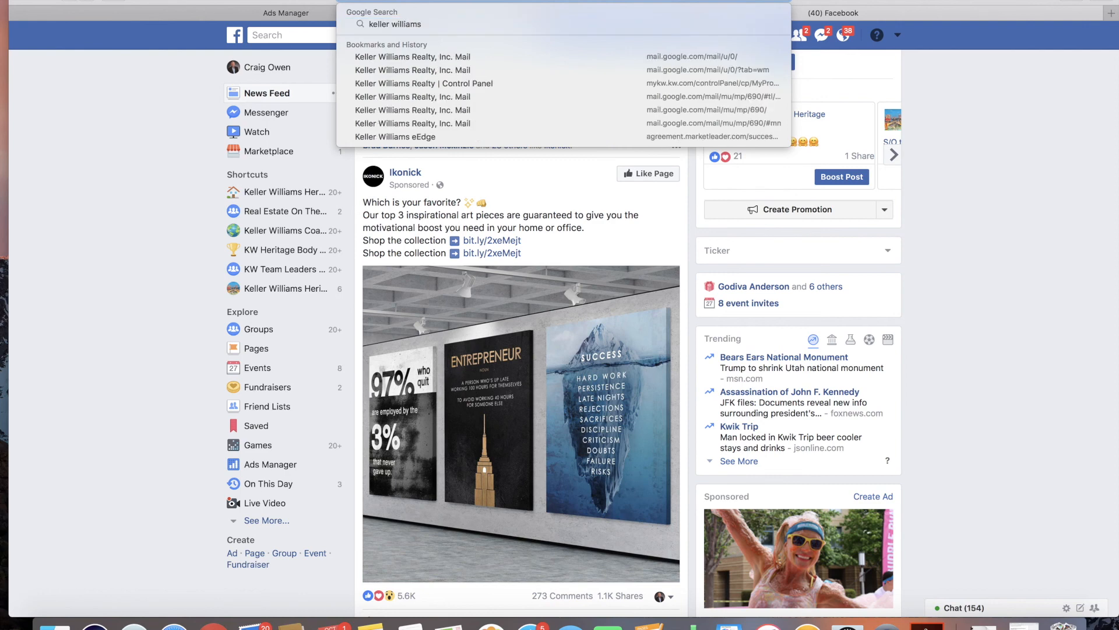
pyautogui.write(' privacy polo')
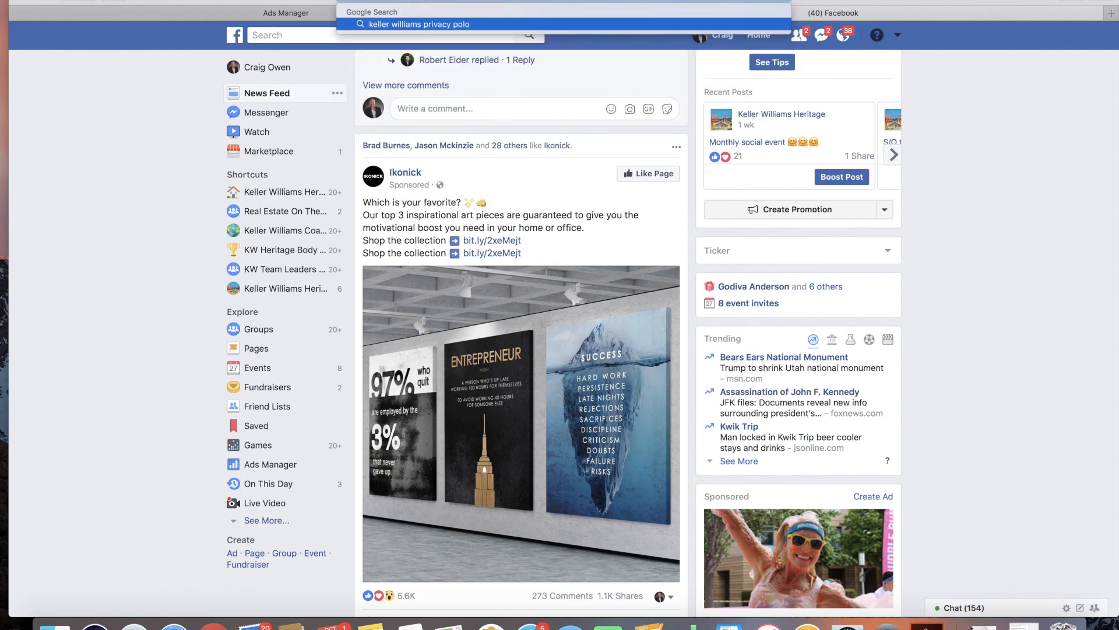
pyautogui.press('BackSpace')
pyautogui.press('BackSpace')
pyautogui.press('BackSpace')
pyautogui.press('Return')
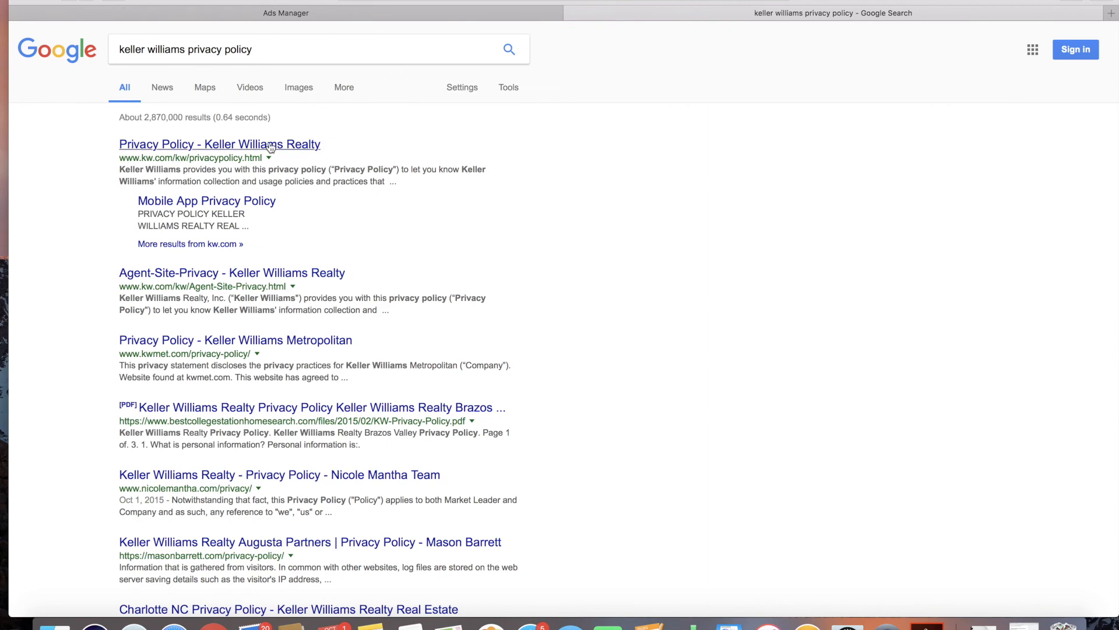
pyautogui.click(243, 145)
pyautogui.click(571, 1)
pyautogui.click(865, 77)
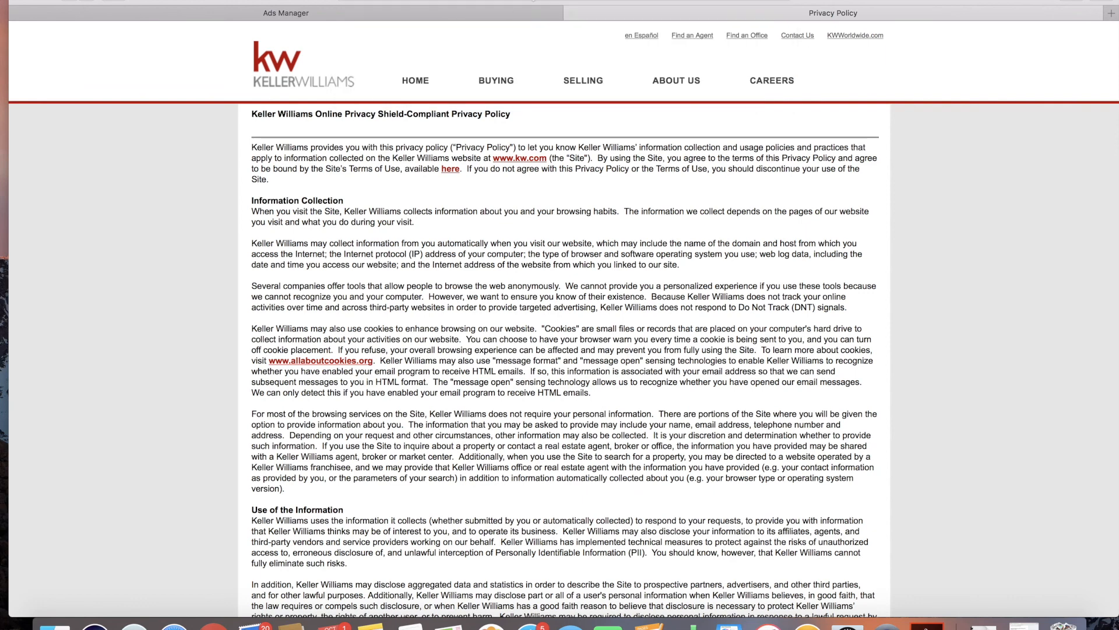
pyautogui.click(497, 12)
pyautogui.click(322, 350)
pyautogui.write('http://www.kw.com/kw/privacypolicy.html')
# Step: Set the privacy policy Link Text to 'Keller Williams Privacy Policy'
pyautogui.click(325, 334)
pyautogui.click(324, 321)
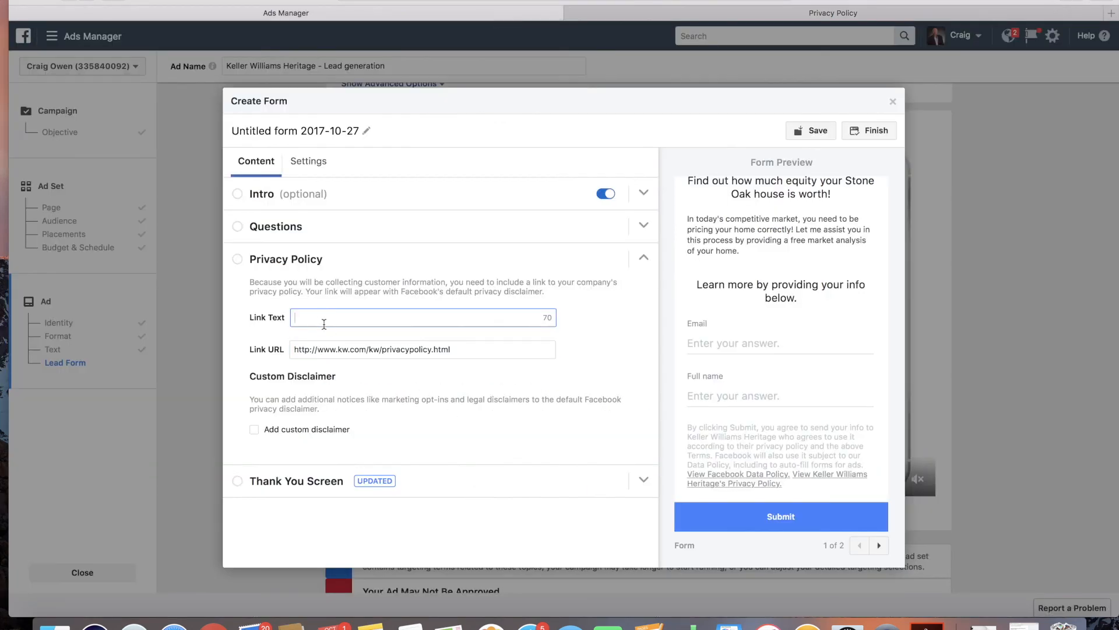
pyautogui.write('Kw')
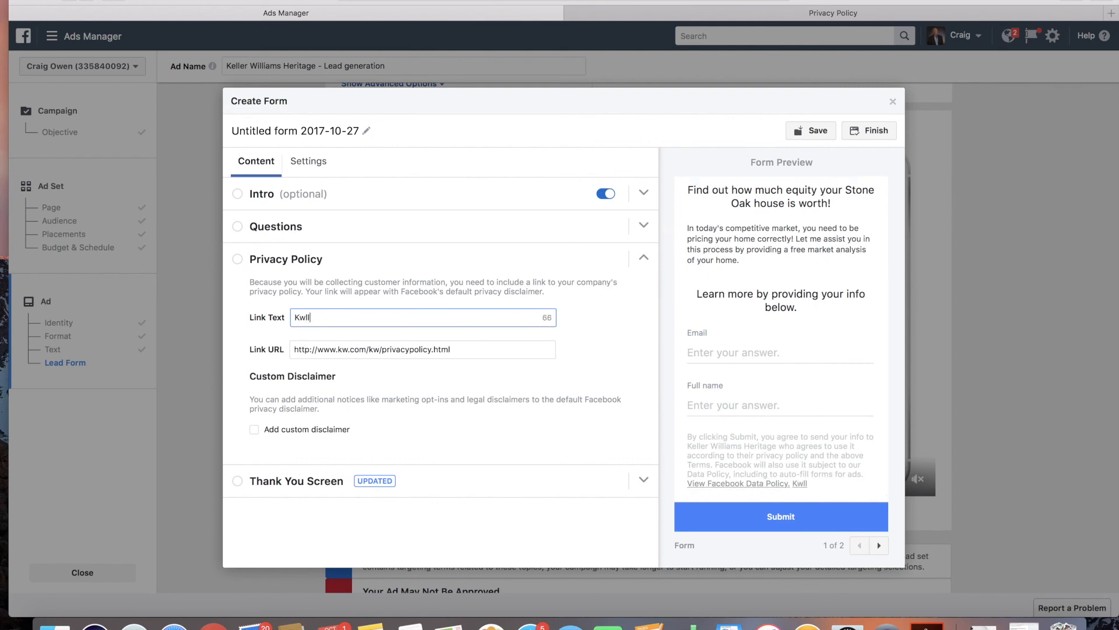
pyautogui.press('BackSpace')
pyautogui.write('eller Williams Privacy ')
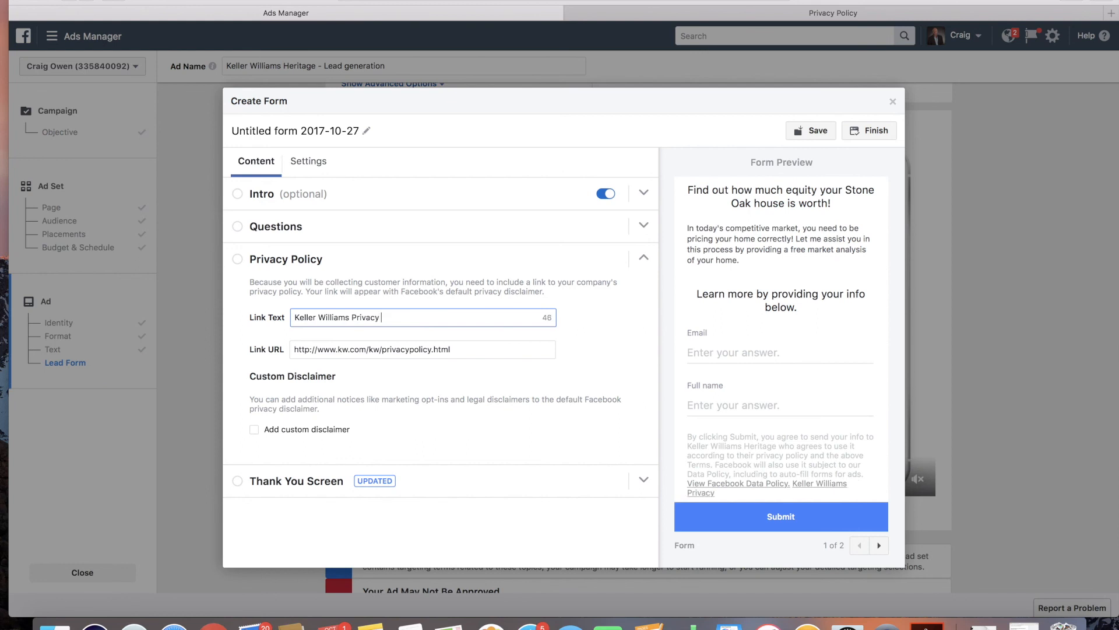
pyautogui.write('Policy')
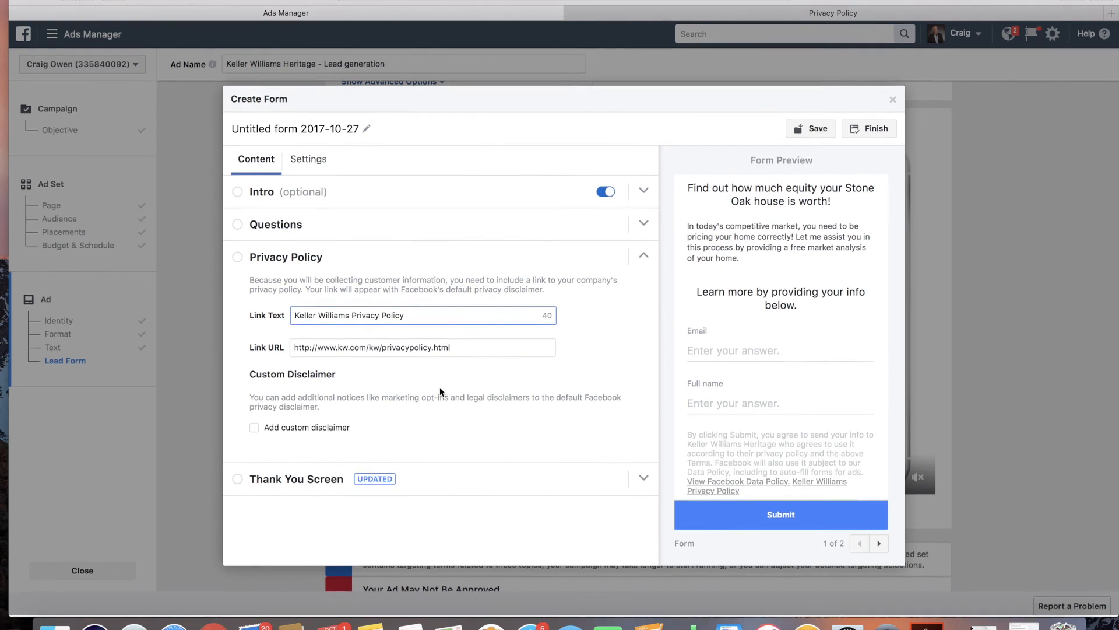
# Step: Expand the Thank You Screen section, then close the Create Form dialog without saving
pyautogui.click(242, 487)
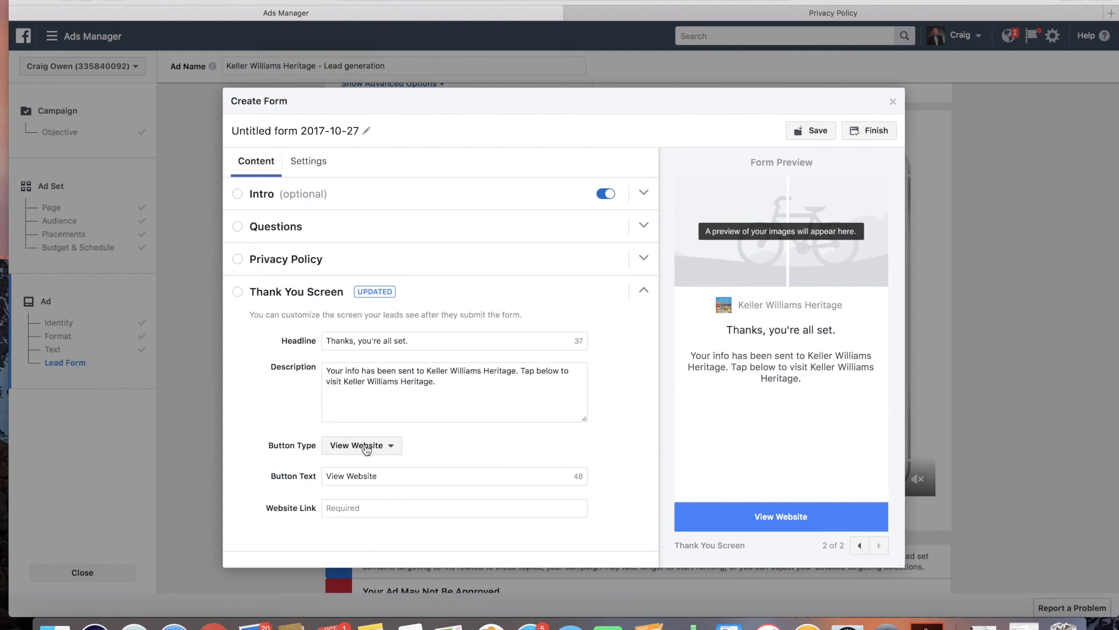
pyautogui.click(362, 510)
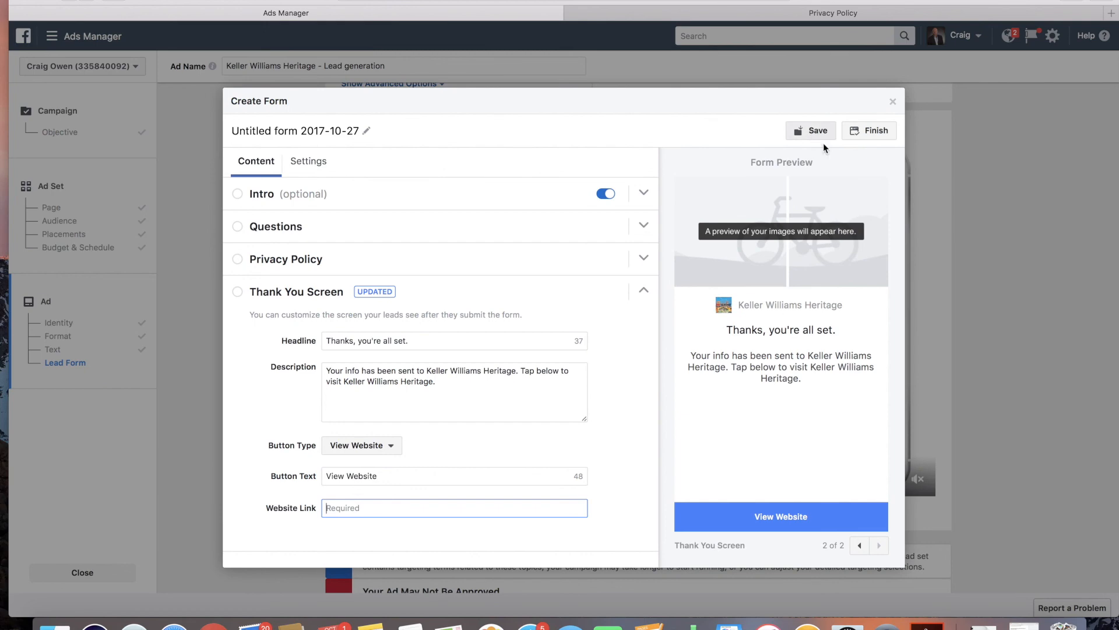
pyautogui.click(895, 104)
pyautogui.click(707, 266)
# Step: Try to confirm the lead generation ad
pyautogui.scroll(-3, 505, 338)
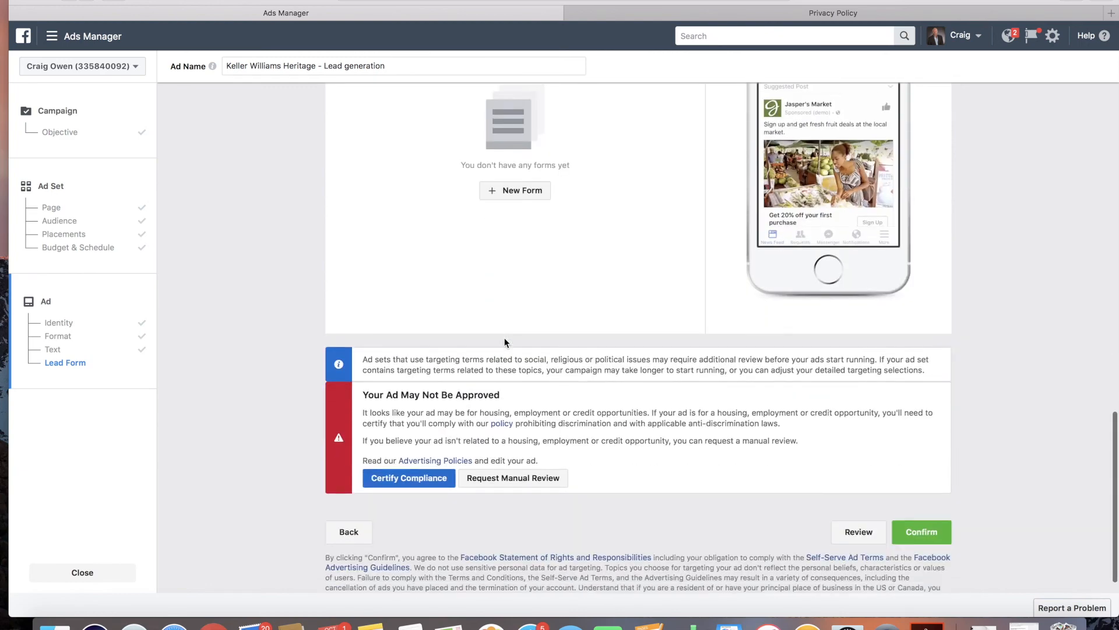
pyautogui.scroll(-2, 505, 343)
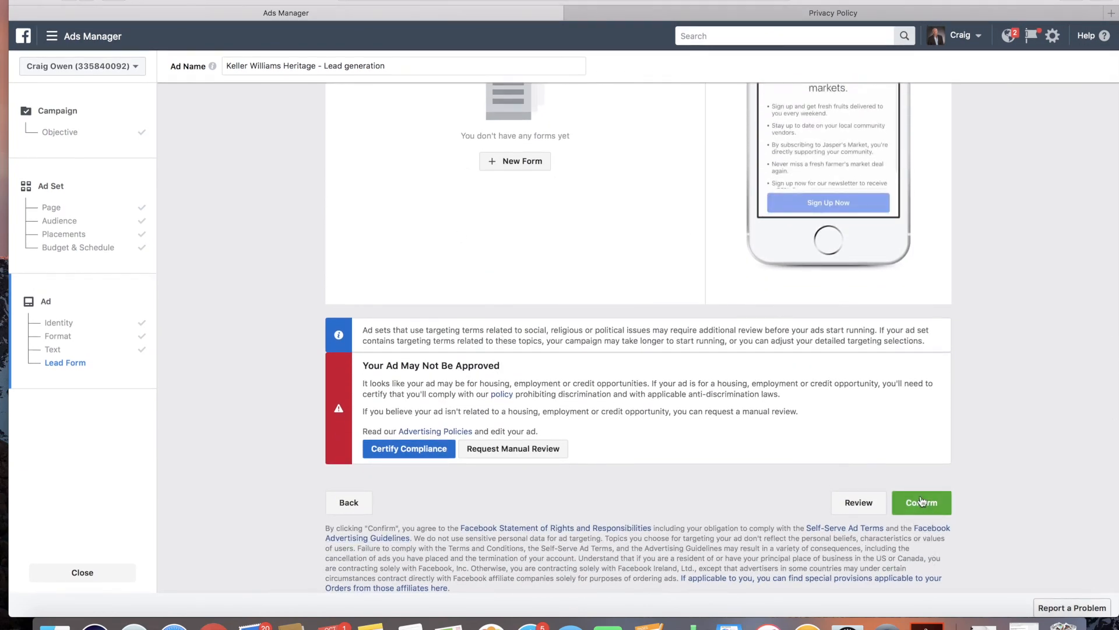
pyautogui.moveTo(490, 404); pyautogui.dragTo(591, 412)
pyautogui.click(585, 412)
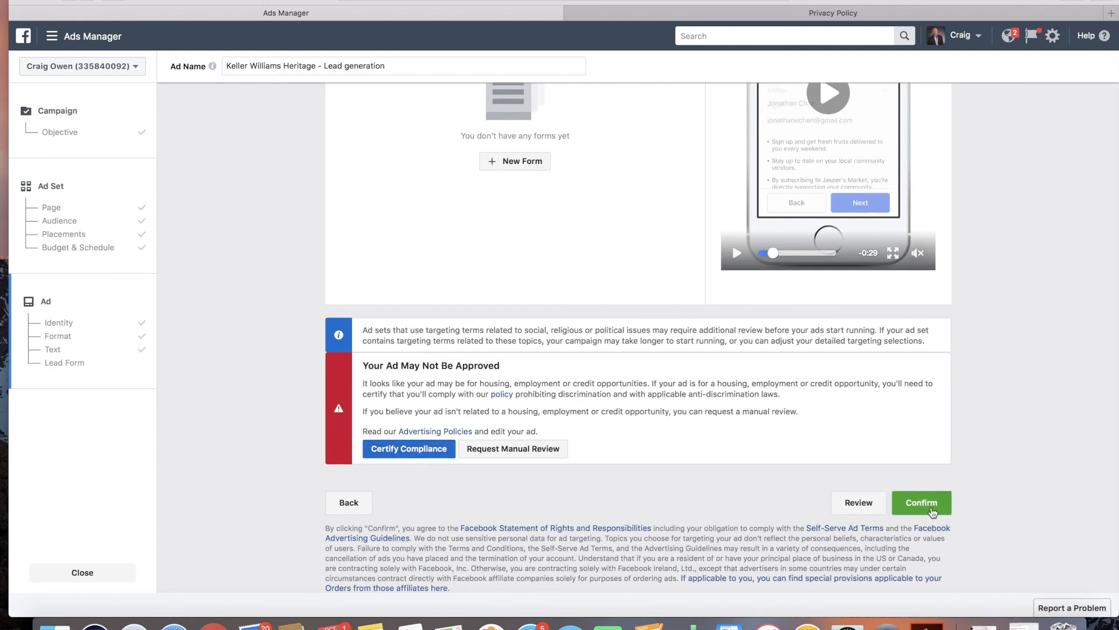
pyautogui.scroll(8, 868, 411)
pyautogui.scroll(10, 869, 411)
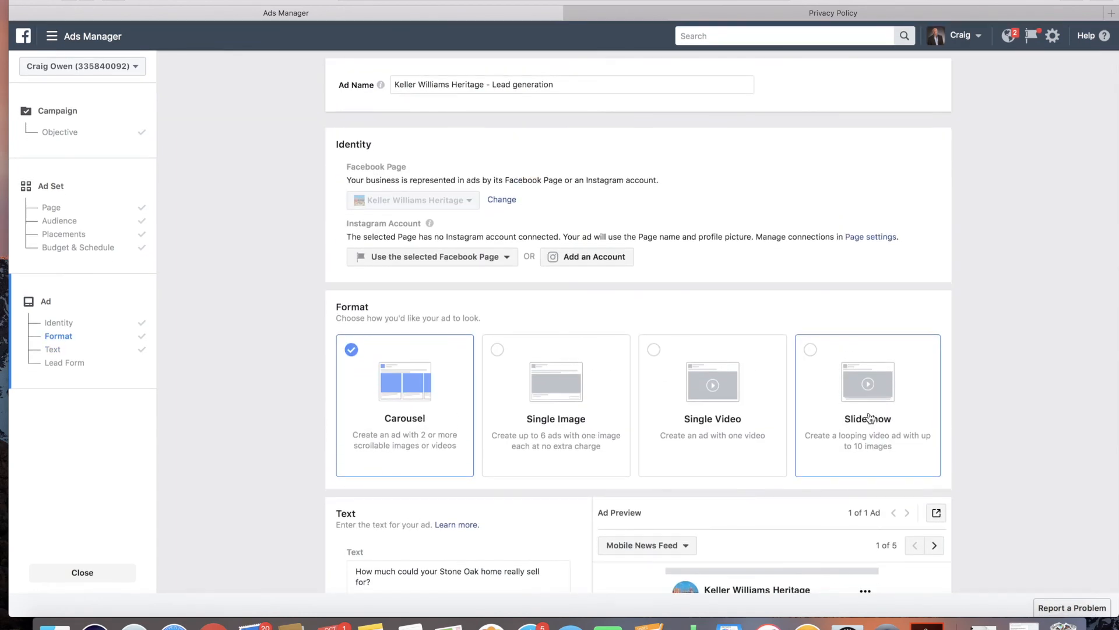